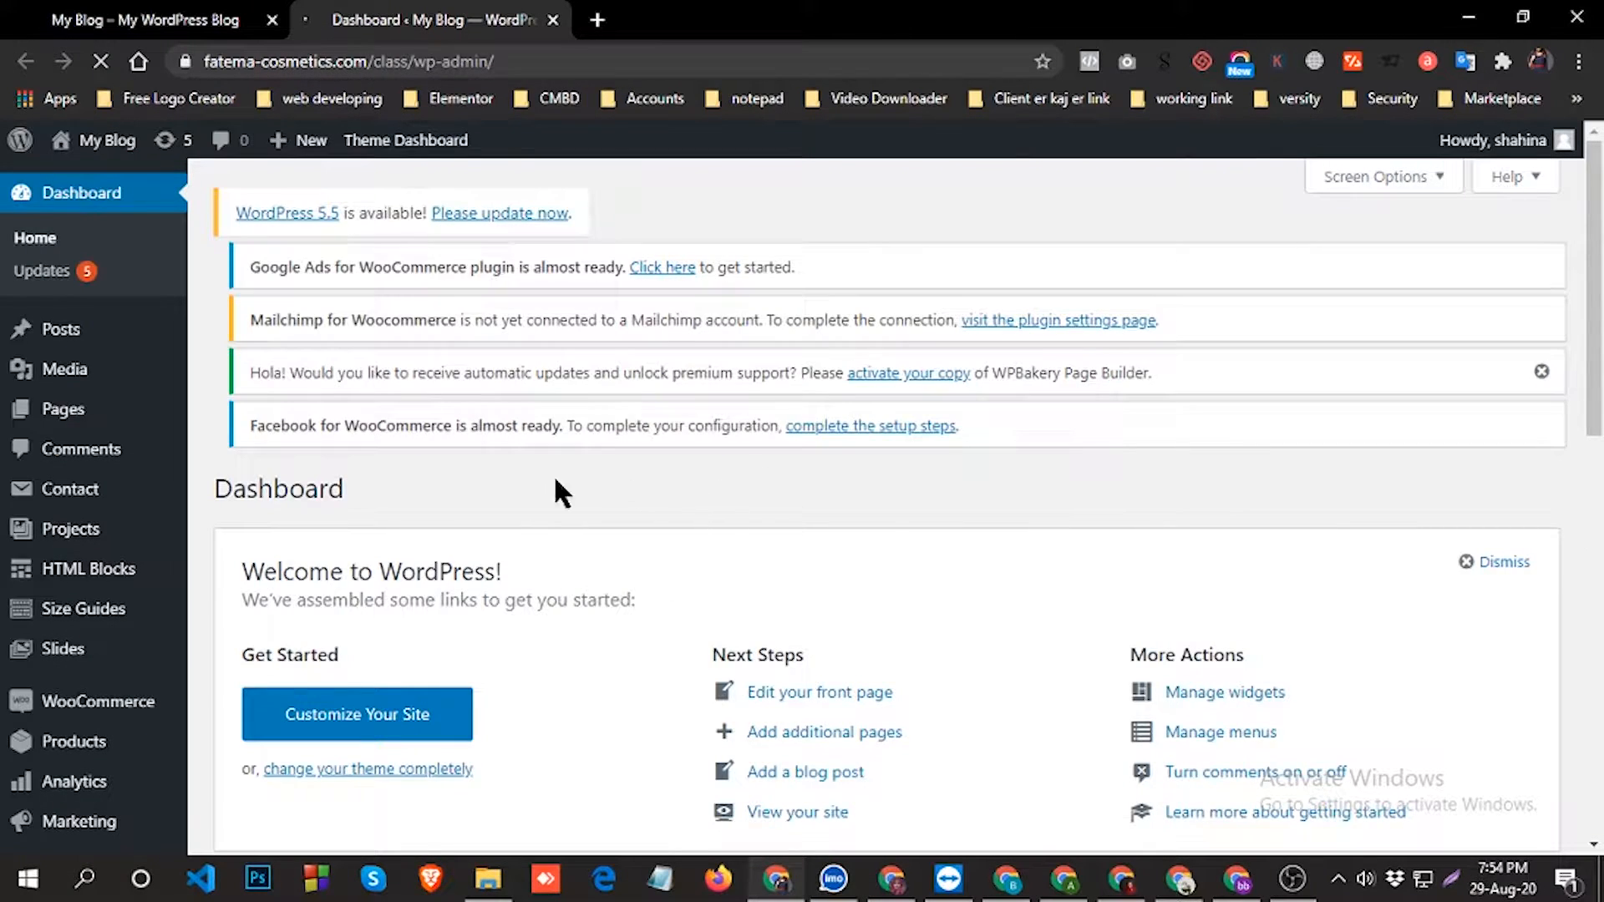
Open the layout named "my header" for editing in WoodMart's header builder.
scroll(209, 384, "down", 7)
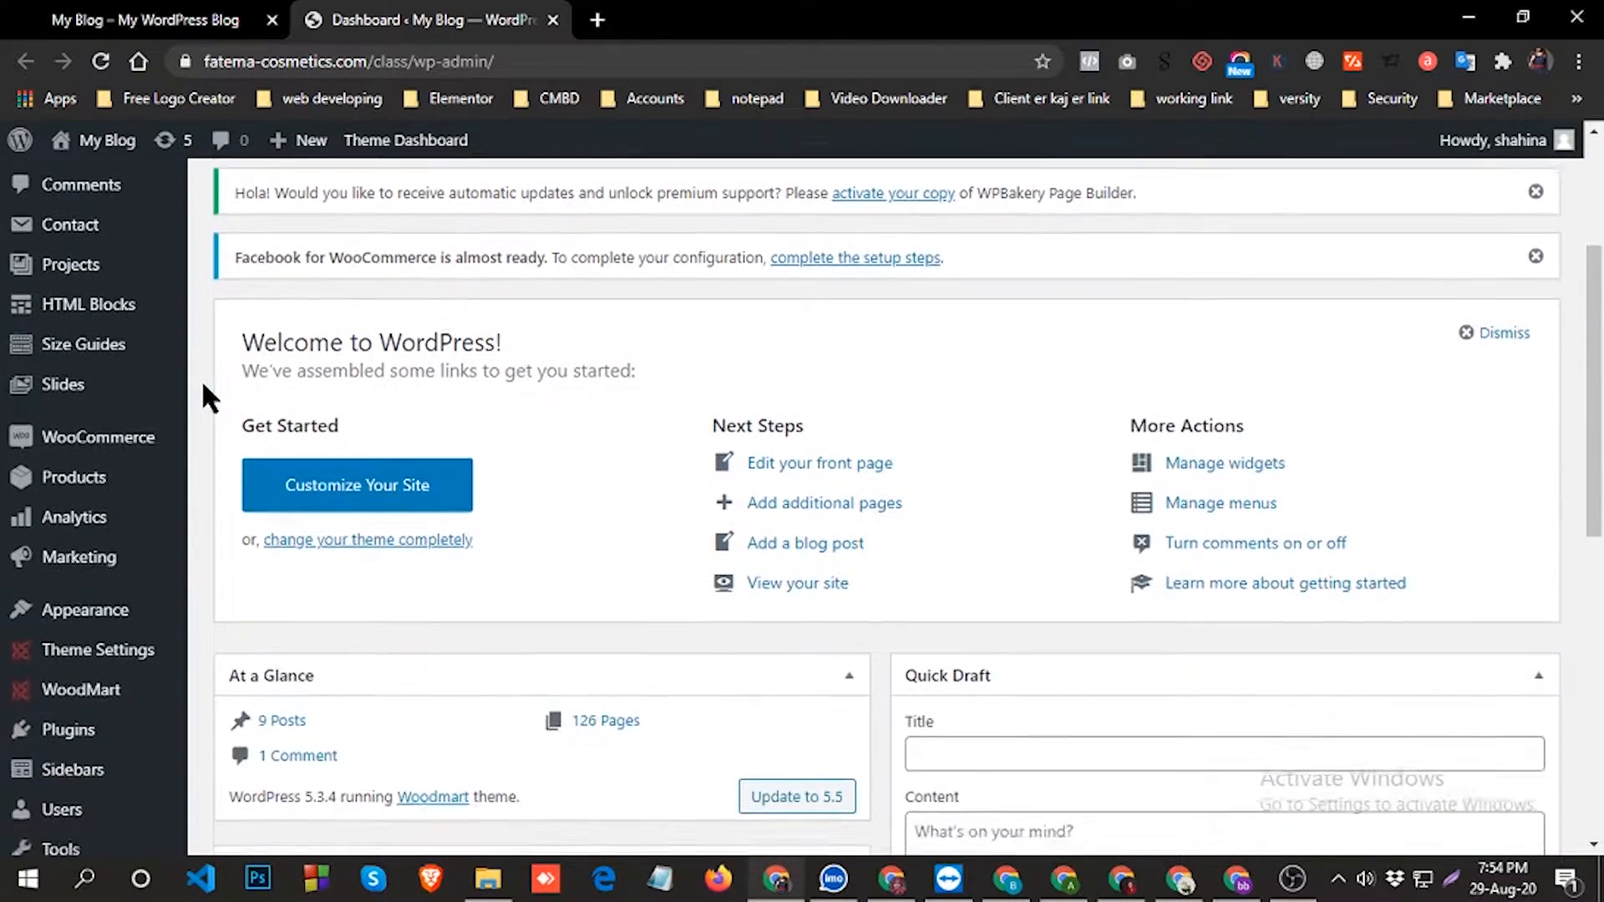
mouse_move(125, 428)
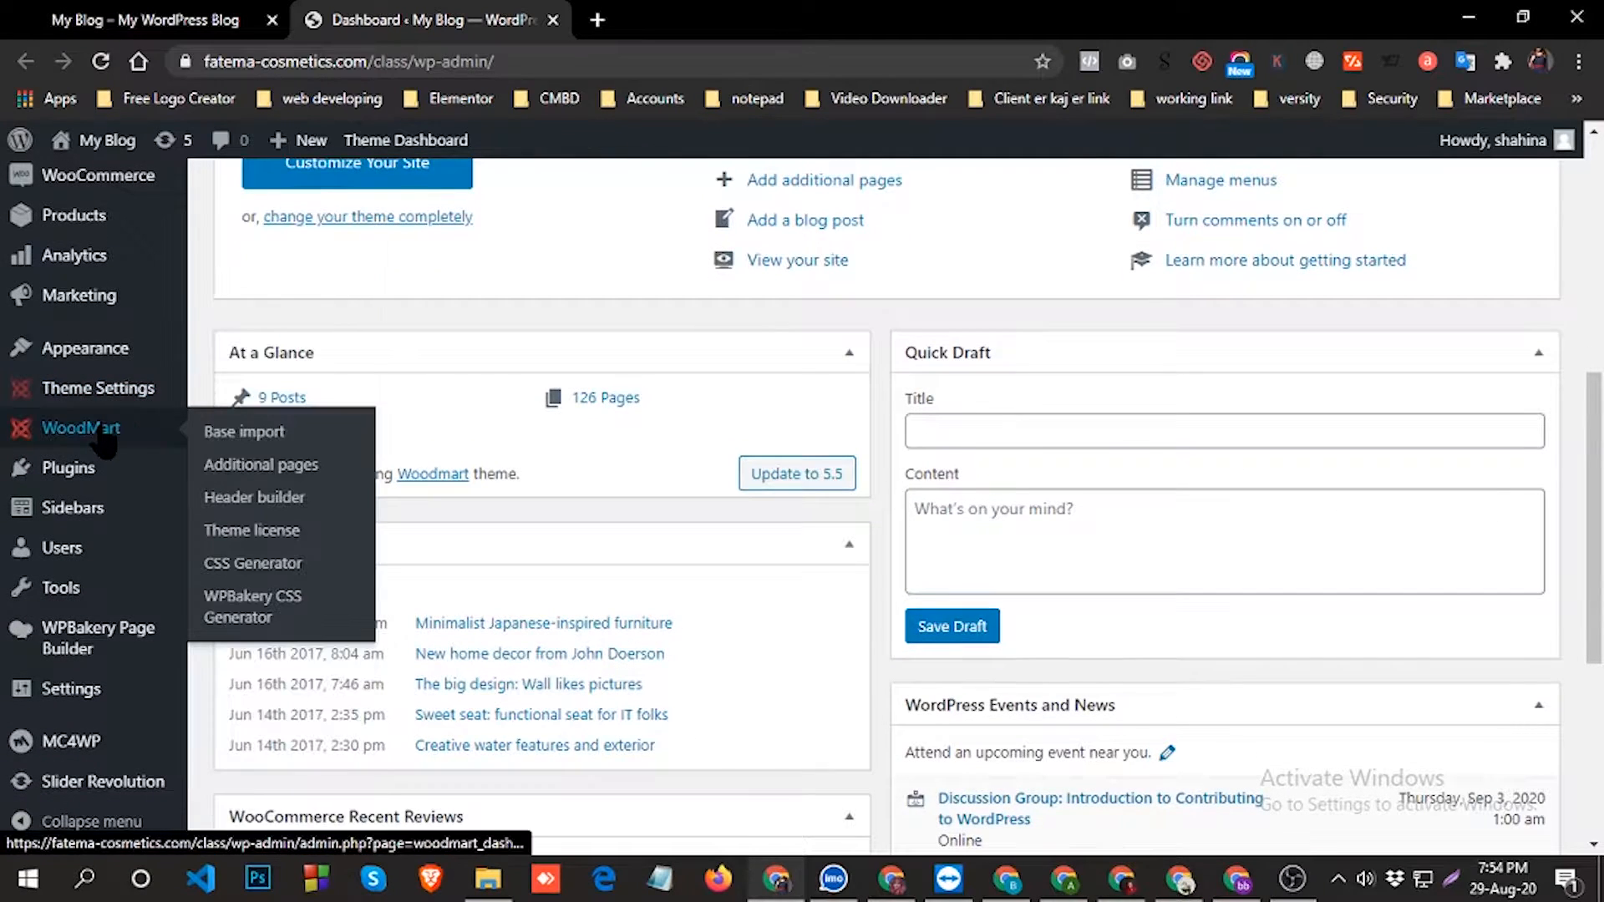
left_click(281, 502)
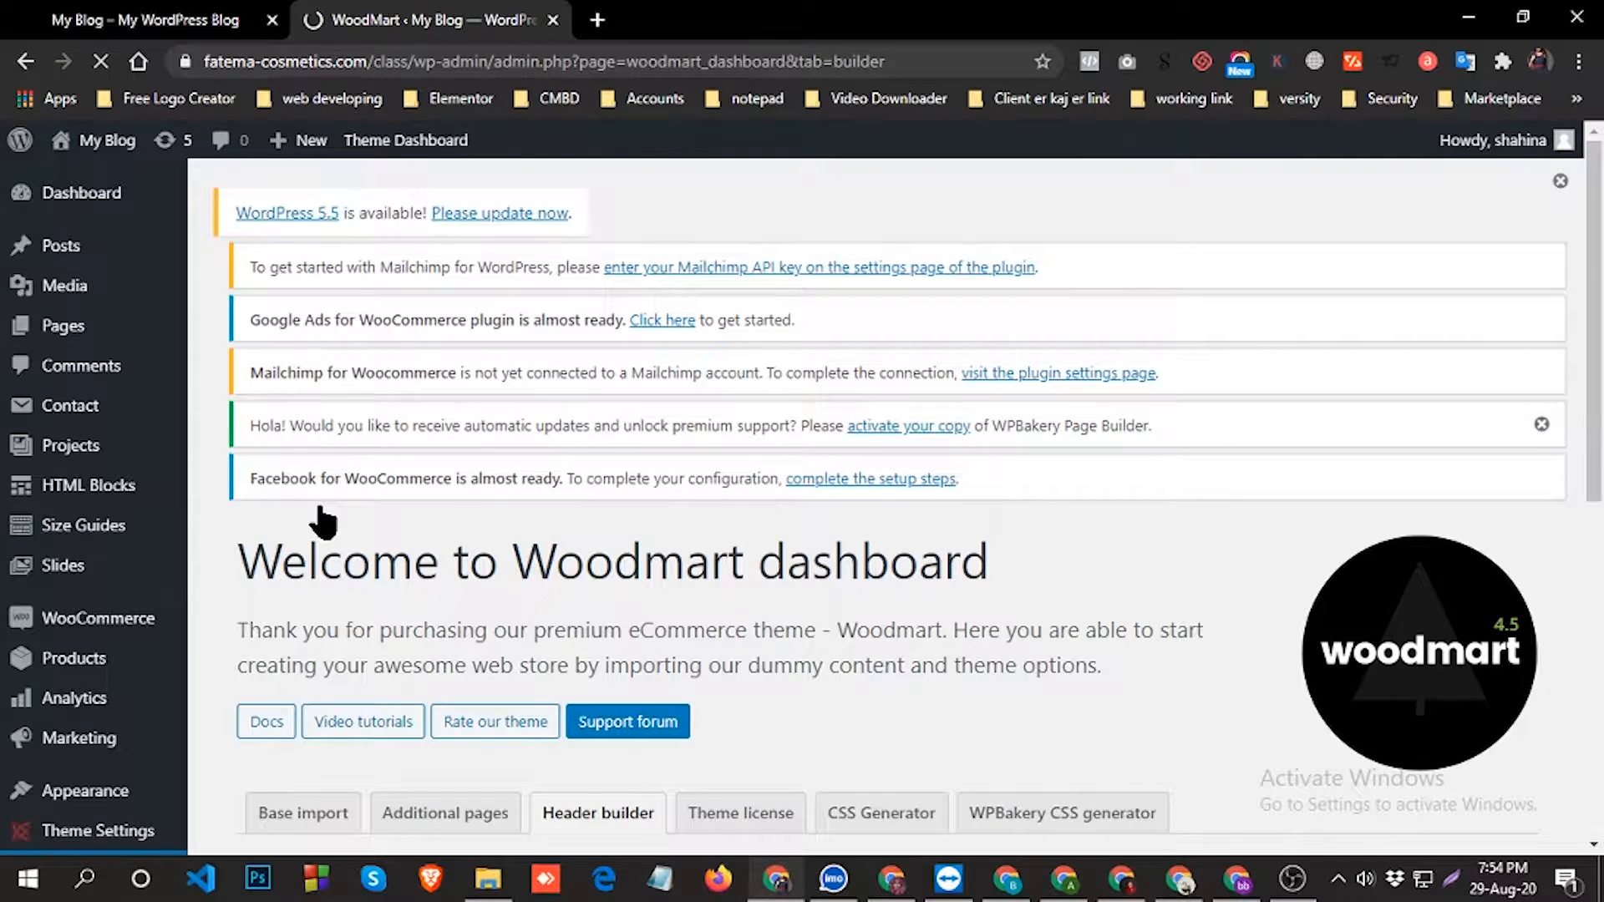
scroll(645, 525, "down", 4)
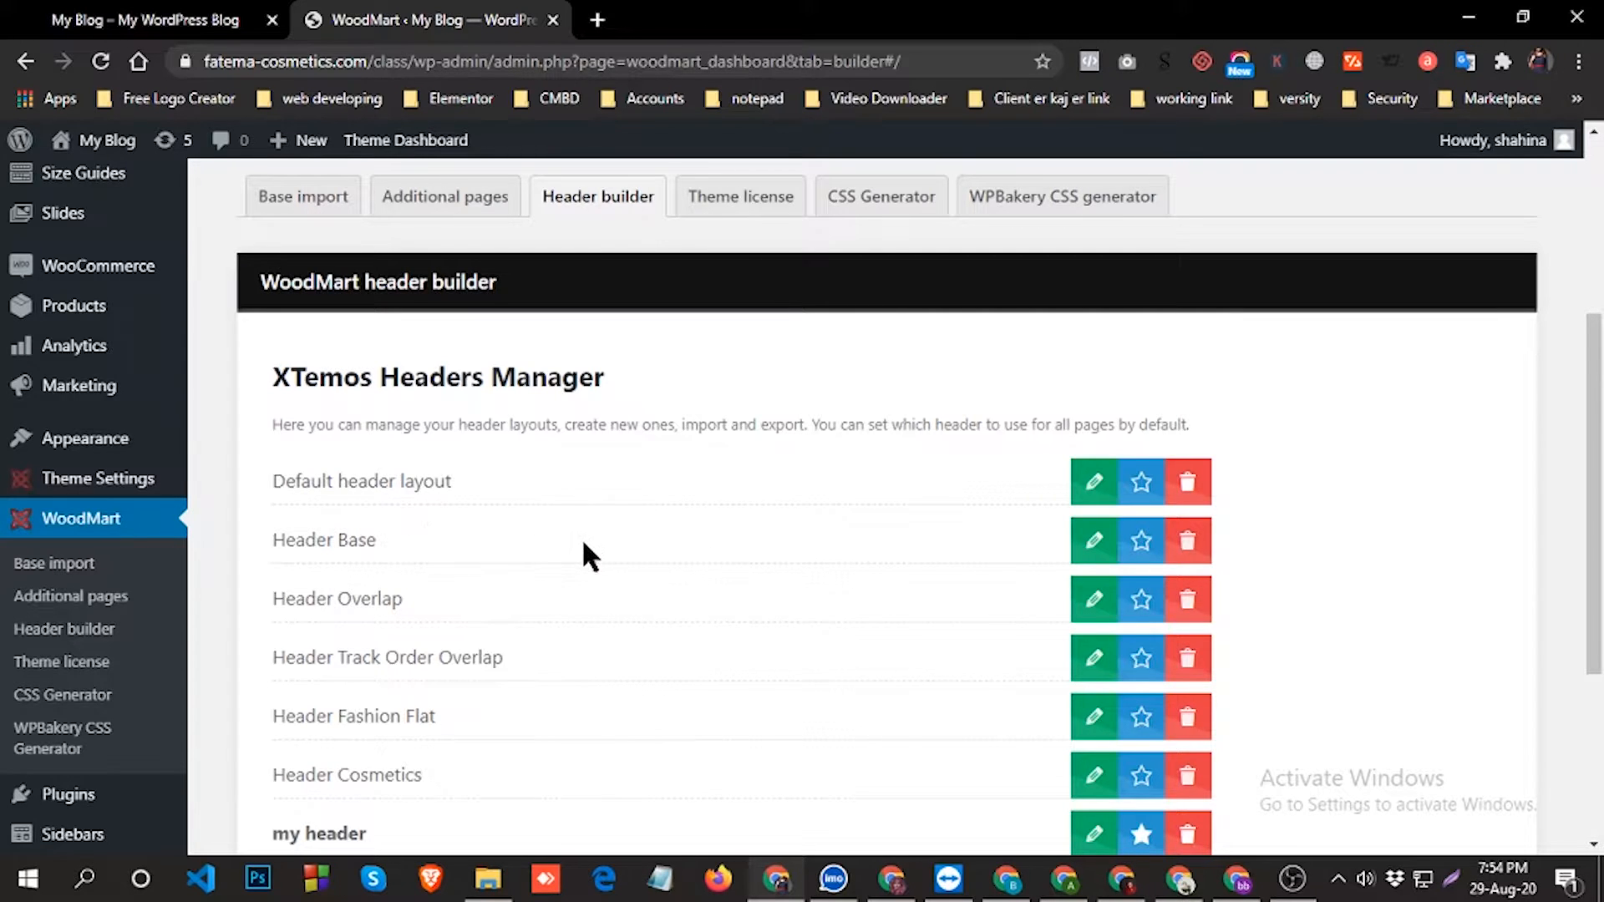
scroll(604, 491, "down", 1)
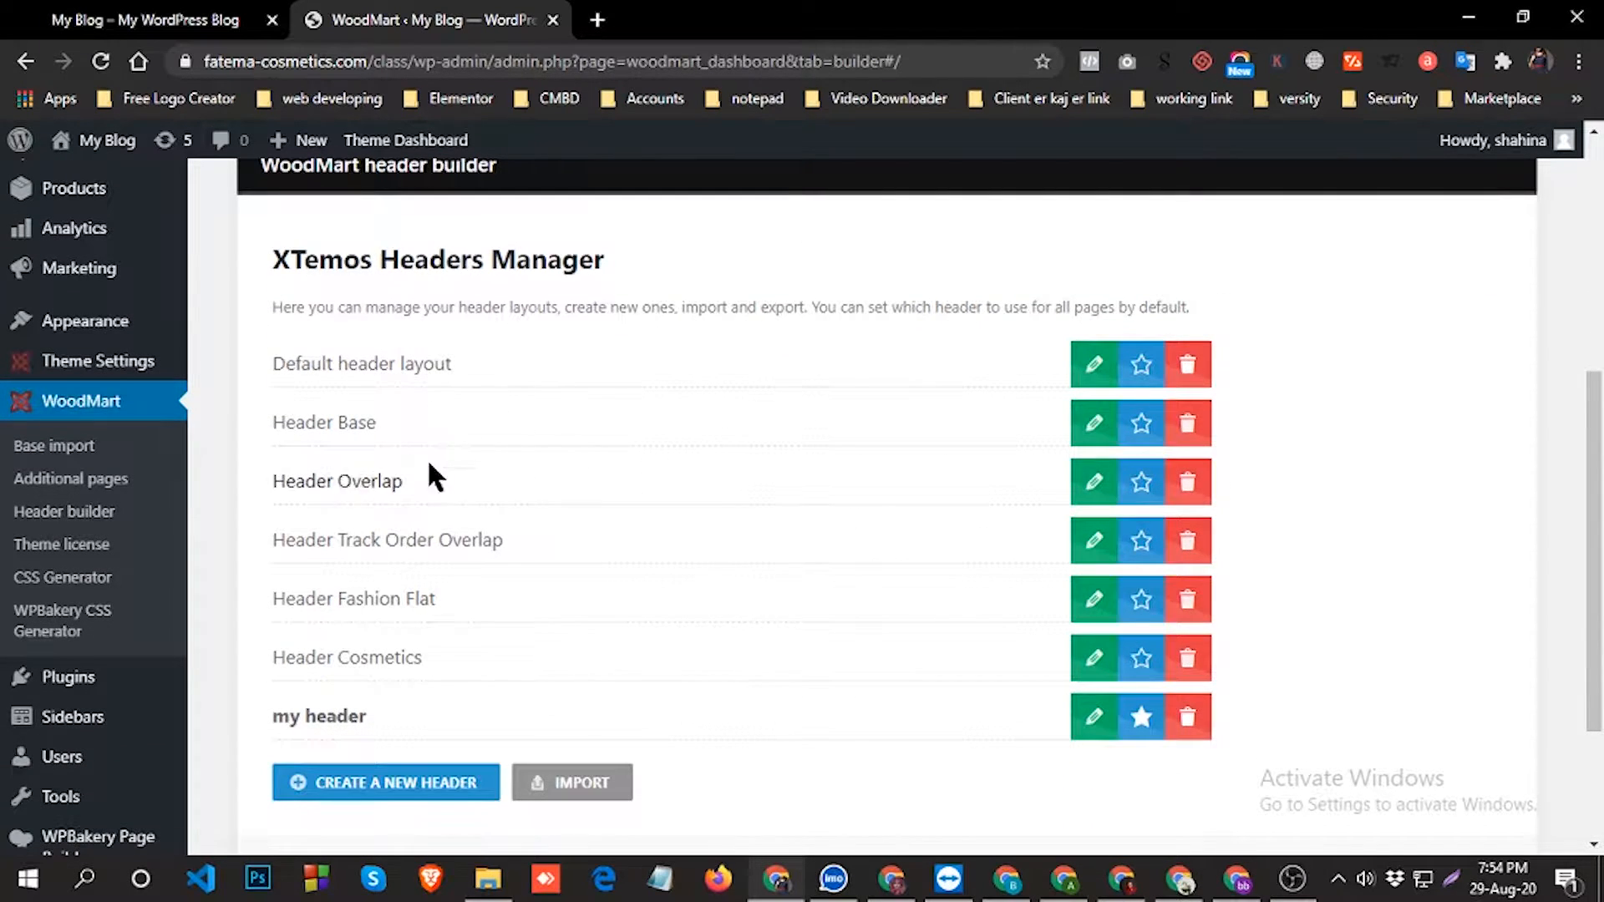
scroll(555, 694, "down", 1)
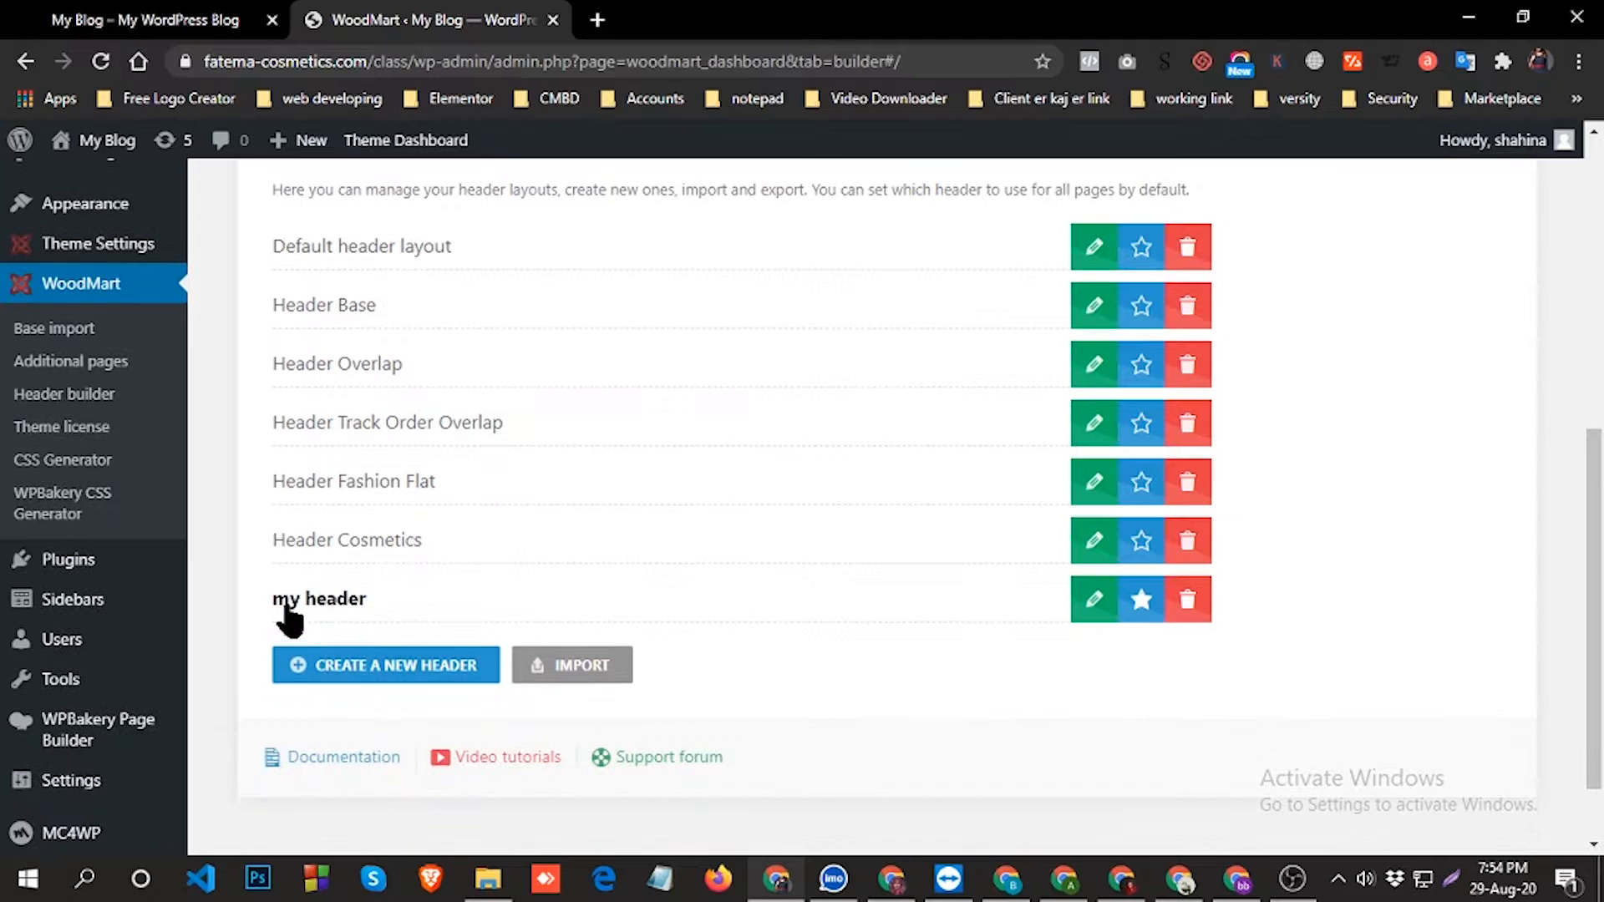
left_click(1094, 601)
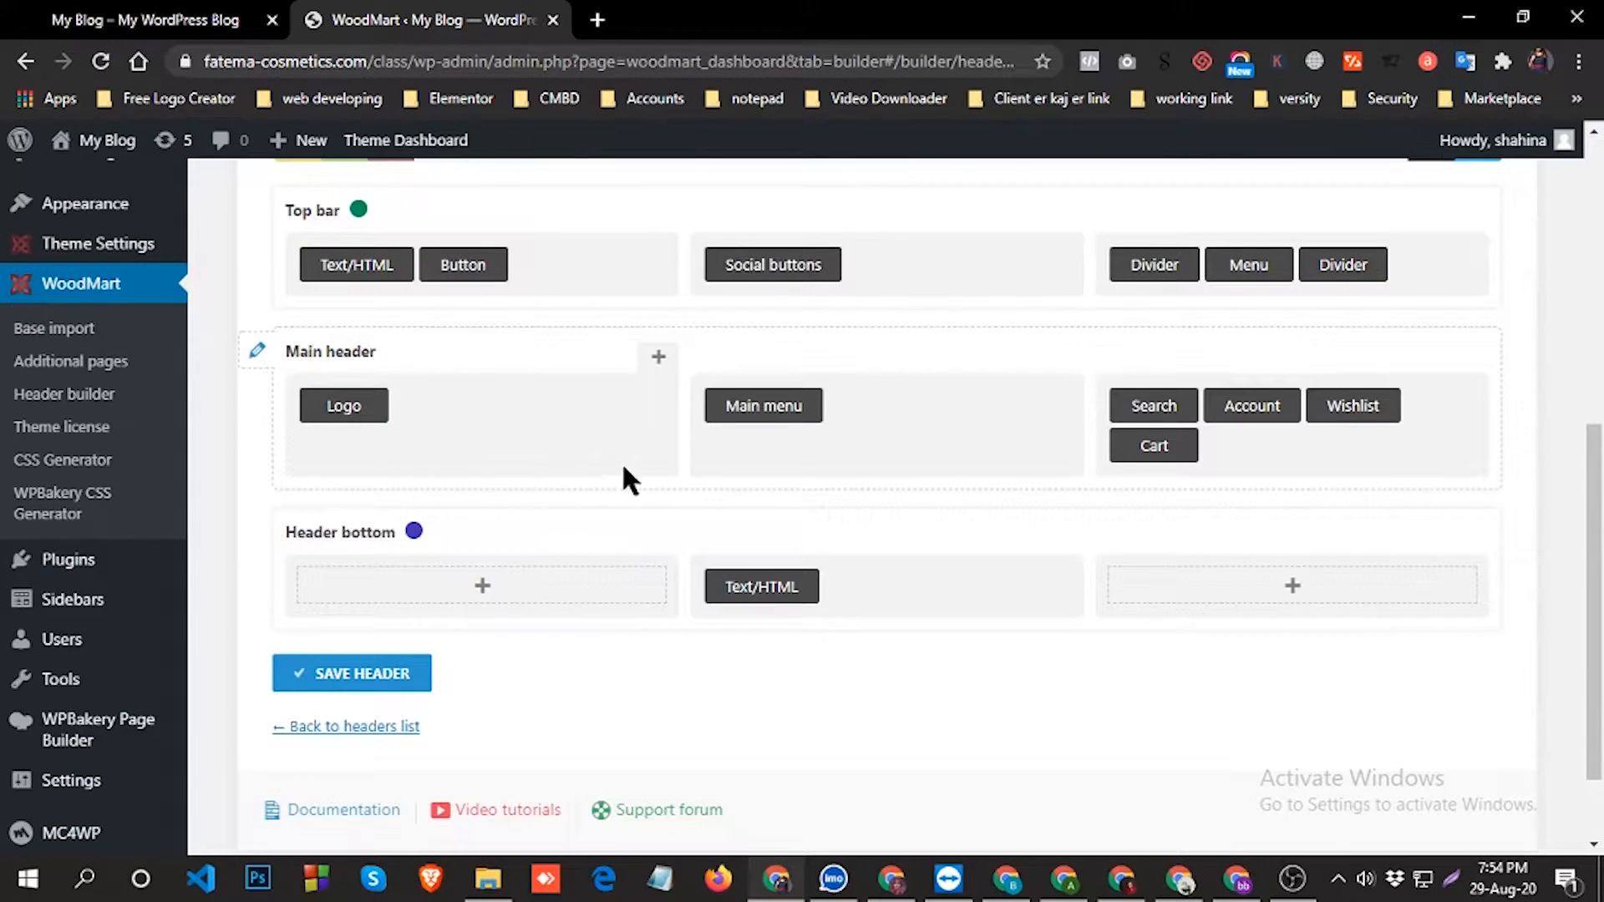
Open the Top bar row settings, try the centered flex layout, and select the FLEX–FLEX–FLEX row layout.
scroll(694, 465, "up", 1)
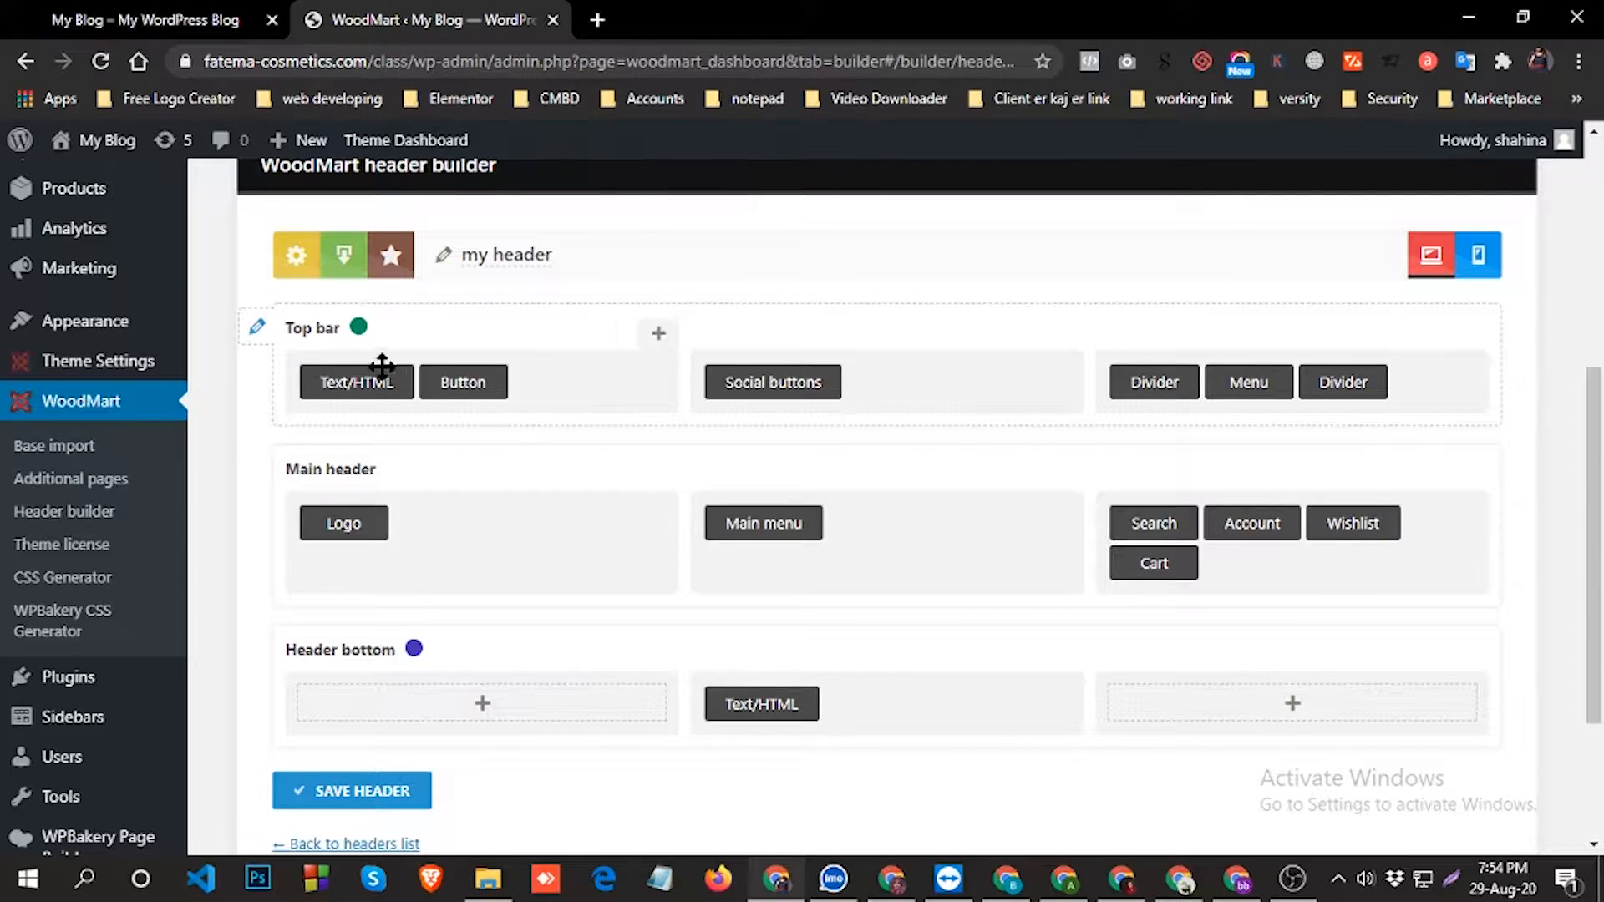
left_click(259, 329)
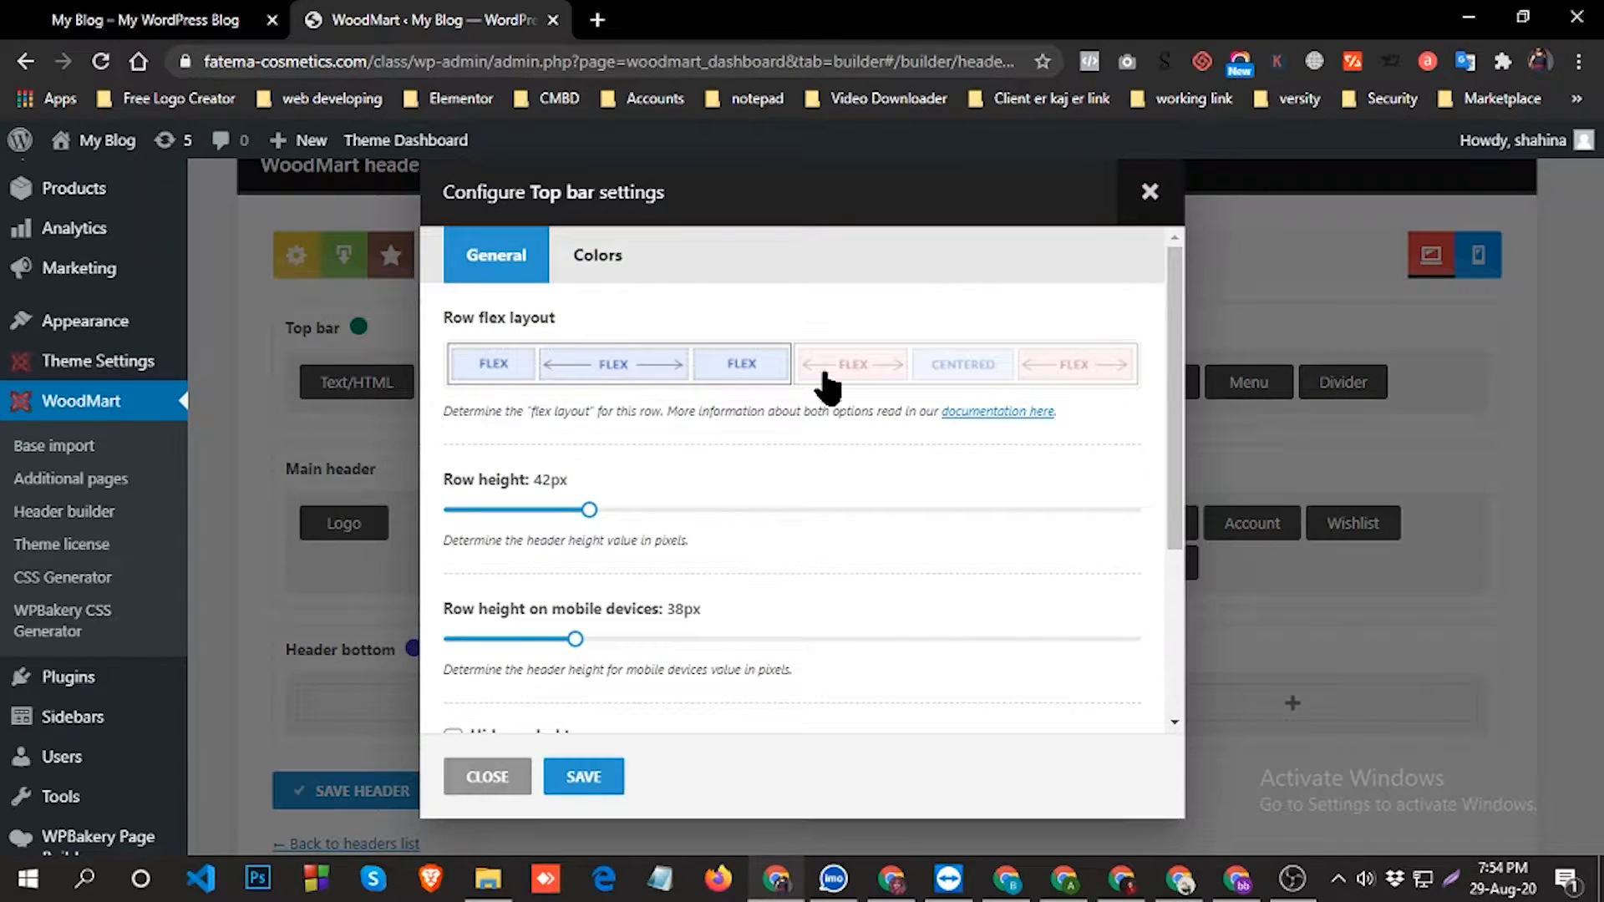
left_click(899, 379)
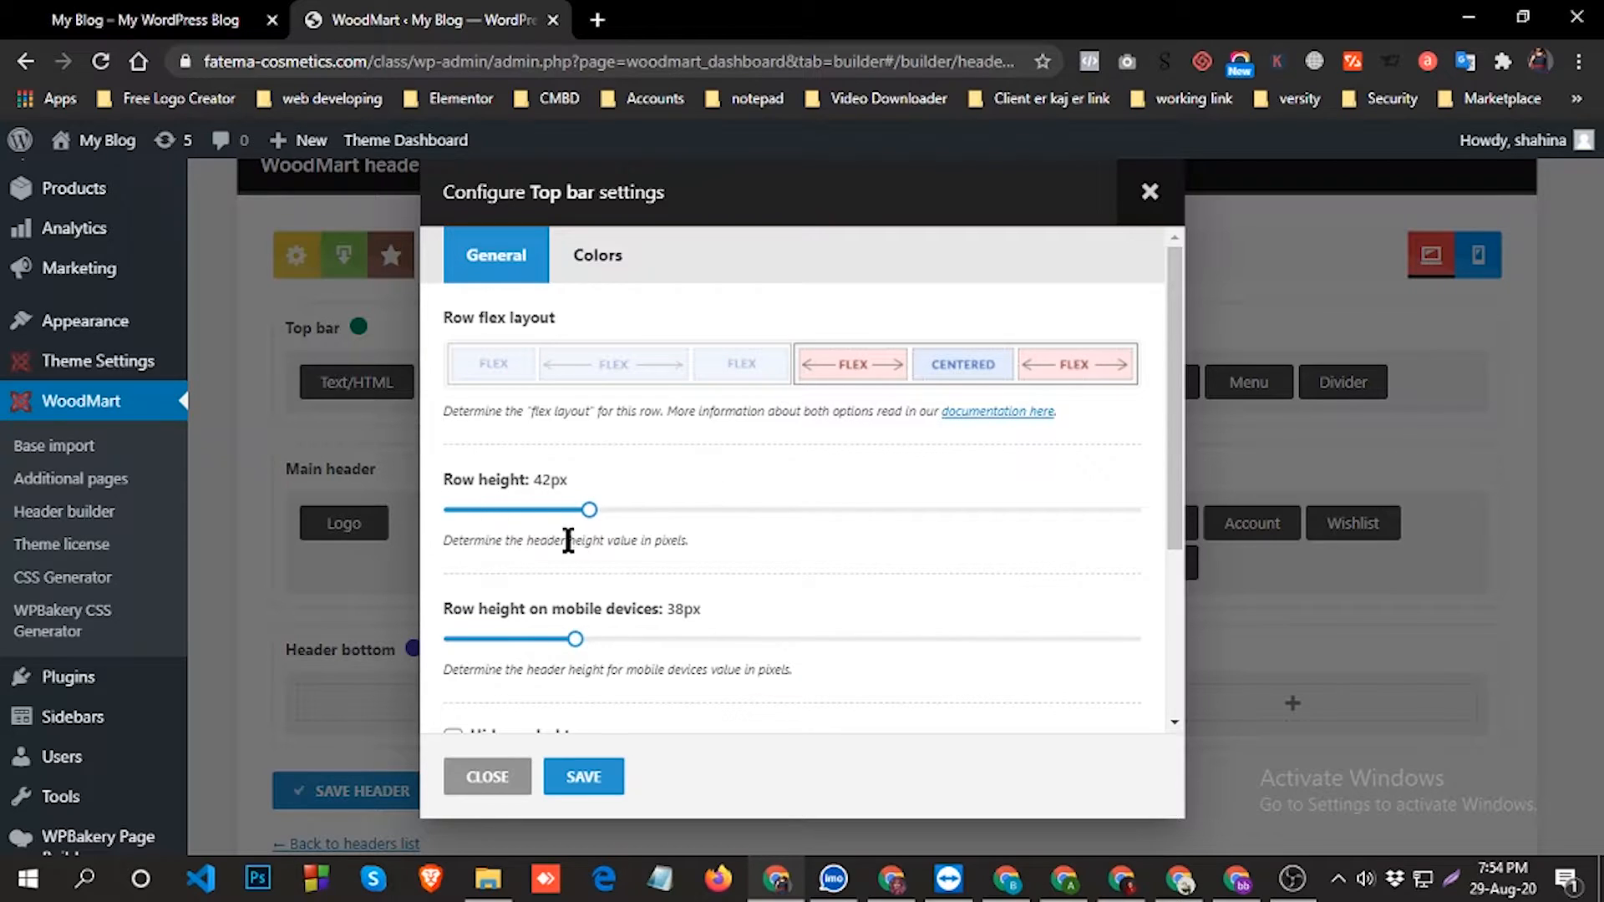
left_click(580, 369)
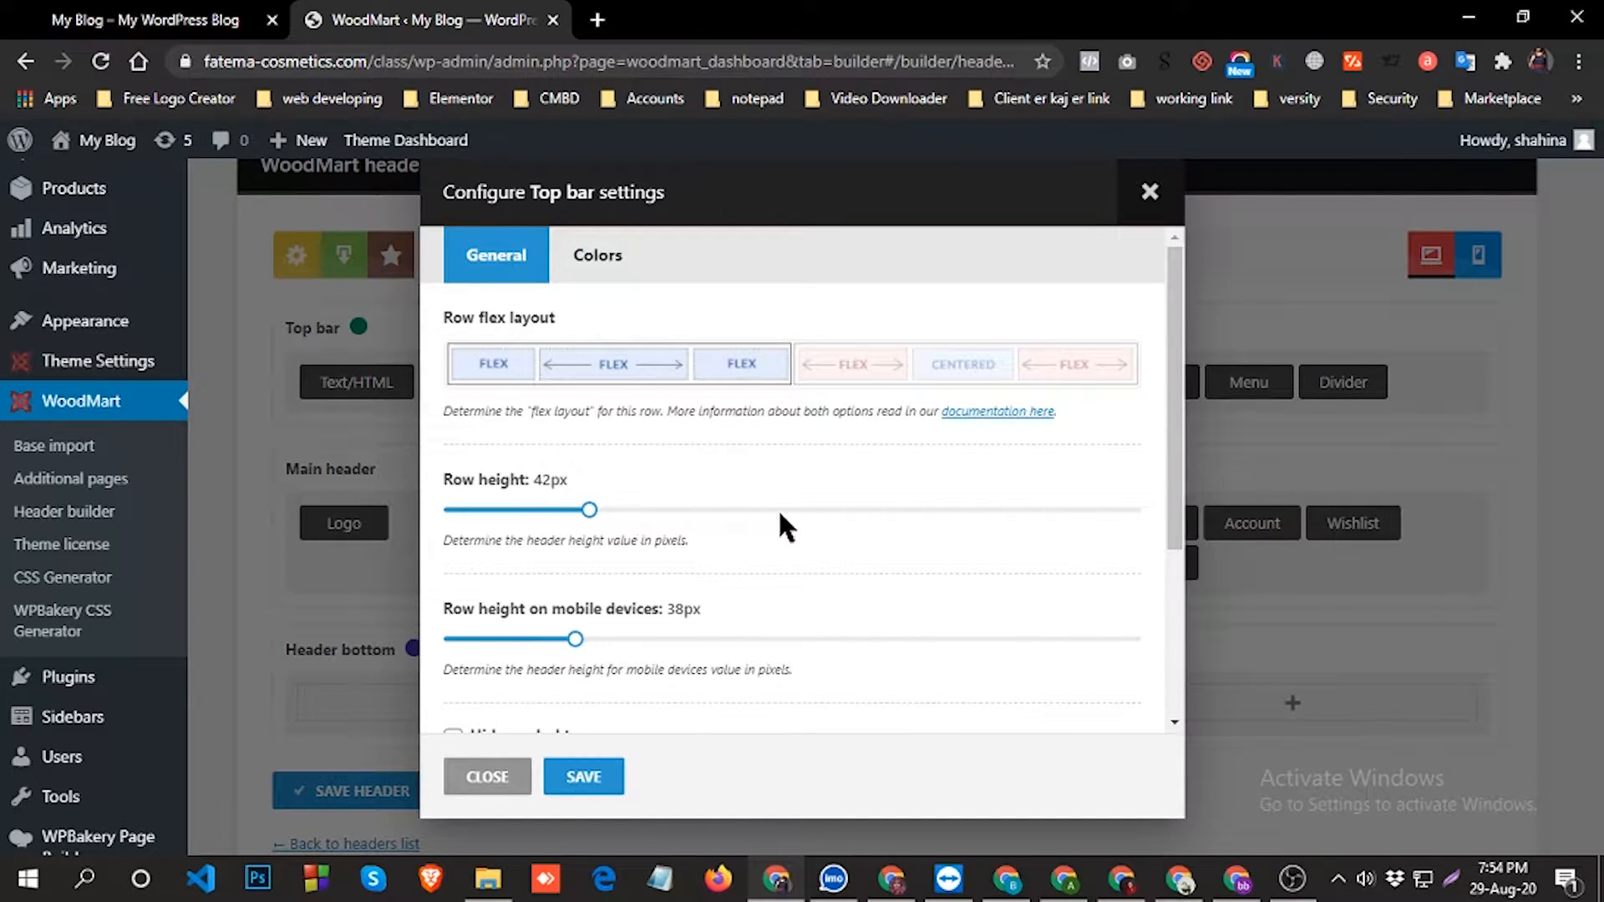
Set the Top bar's row height to 100px and its row height on mobile devices to 40px.
left_click_drag(687, 509, 702, 508)
left_click(786, 510)
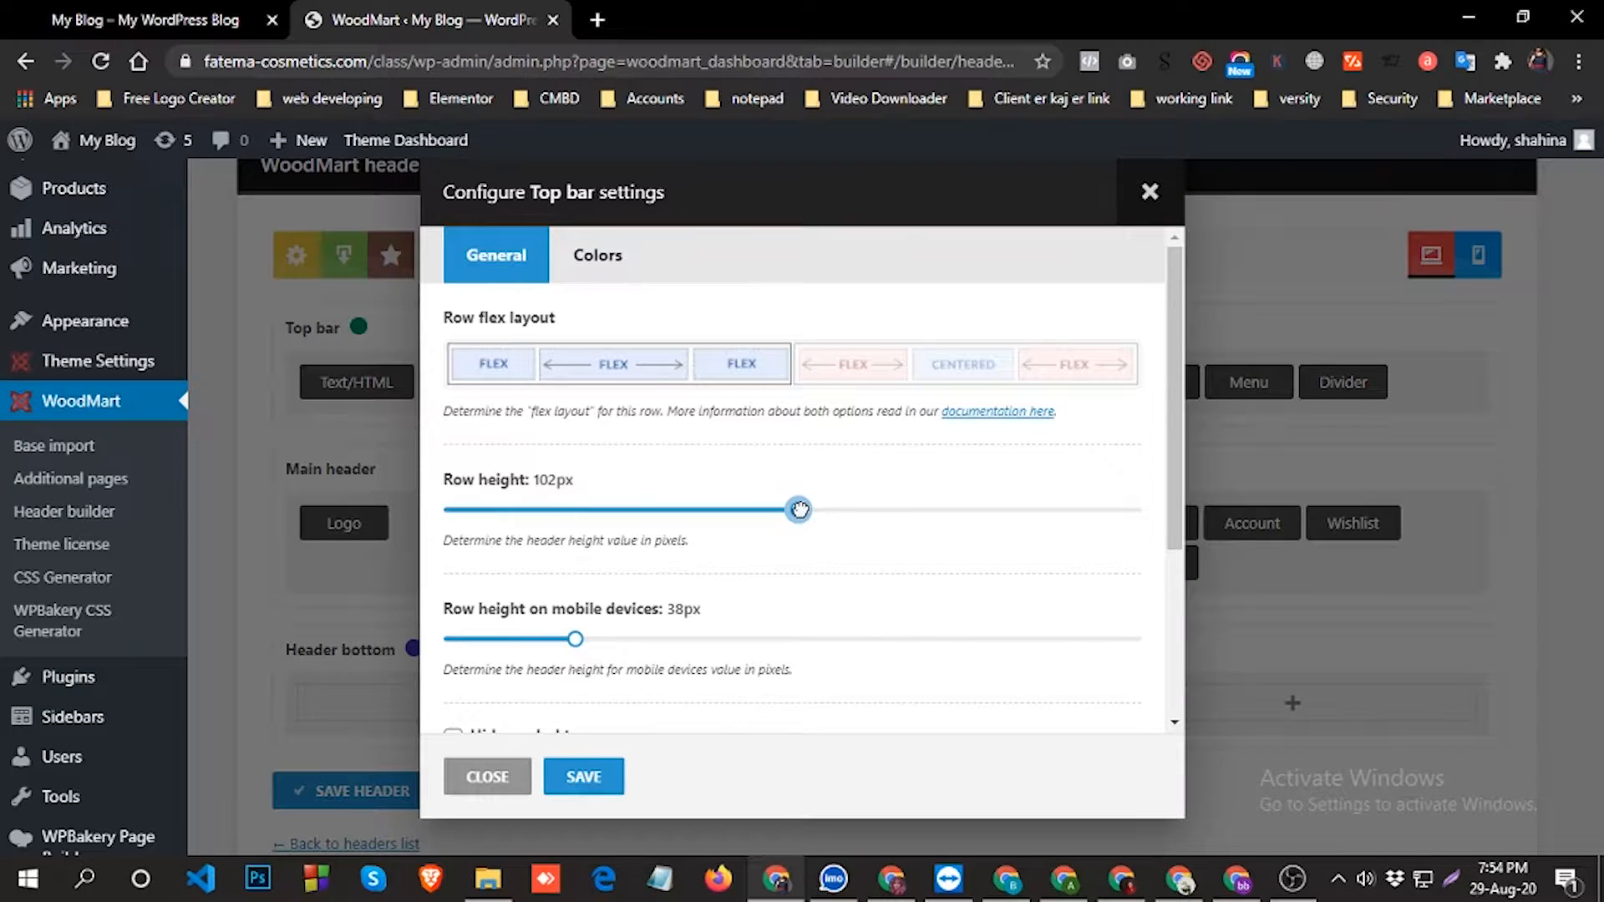
left_click_drag(798, 510, 792, 510)
left_click_drag(573, 636, 581, 639)
Try the Top bar's Hide on desktop, Hide on mobile and Make it sticky options, switching each one back off.
scroll(594, 660, "down", 3)
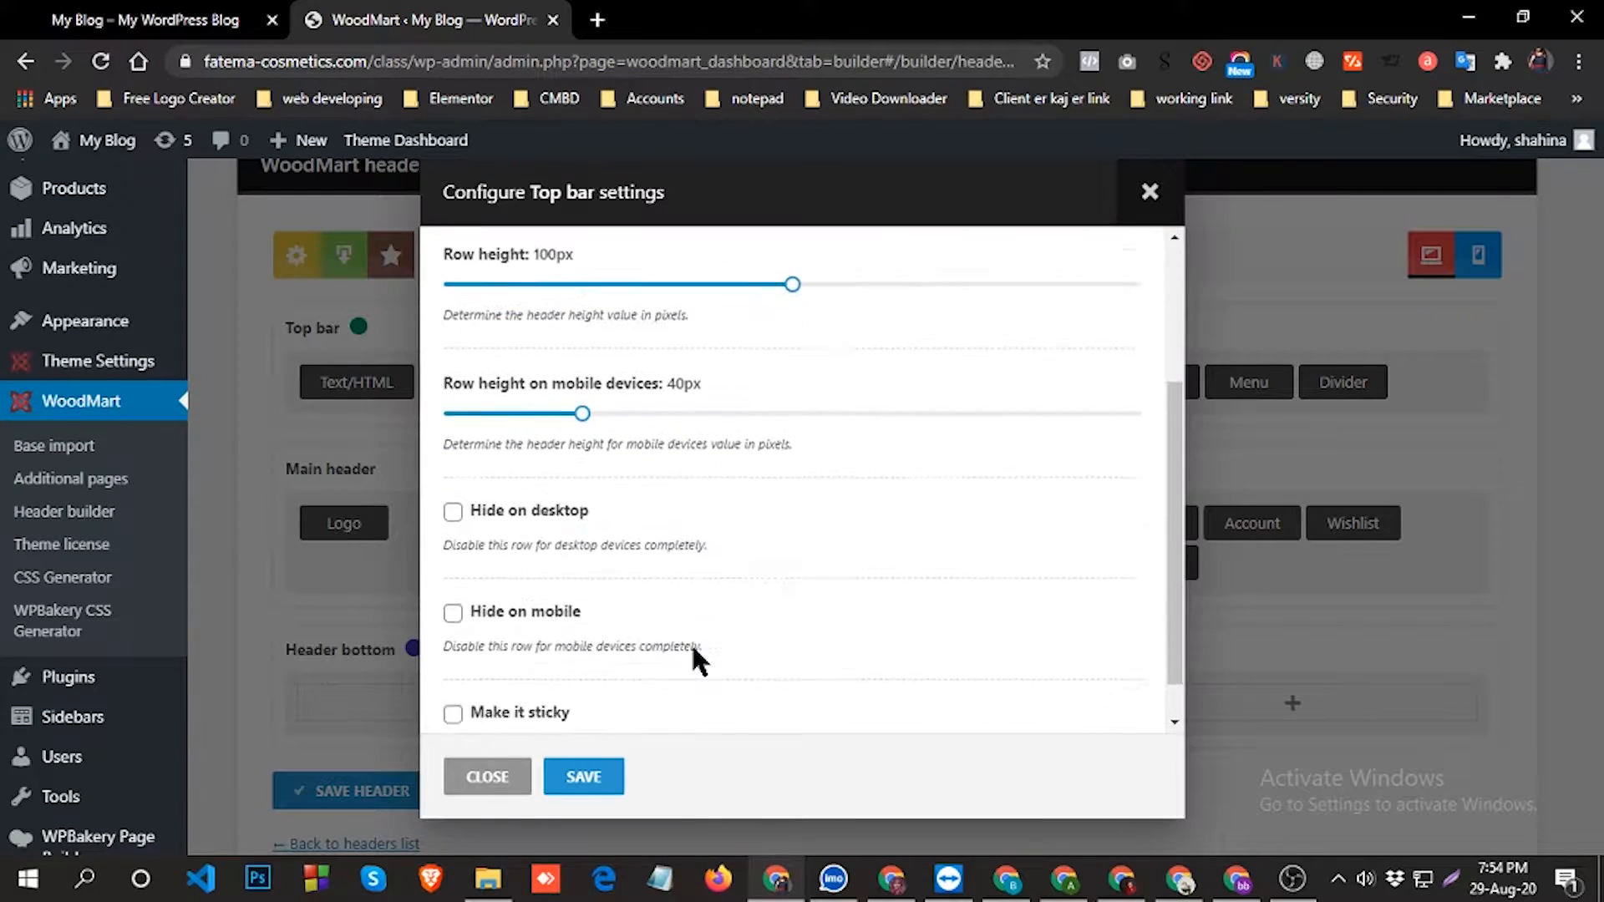
left_click(453, 464)
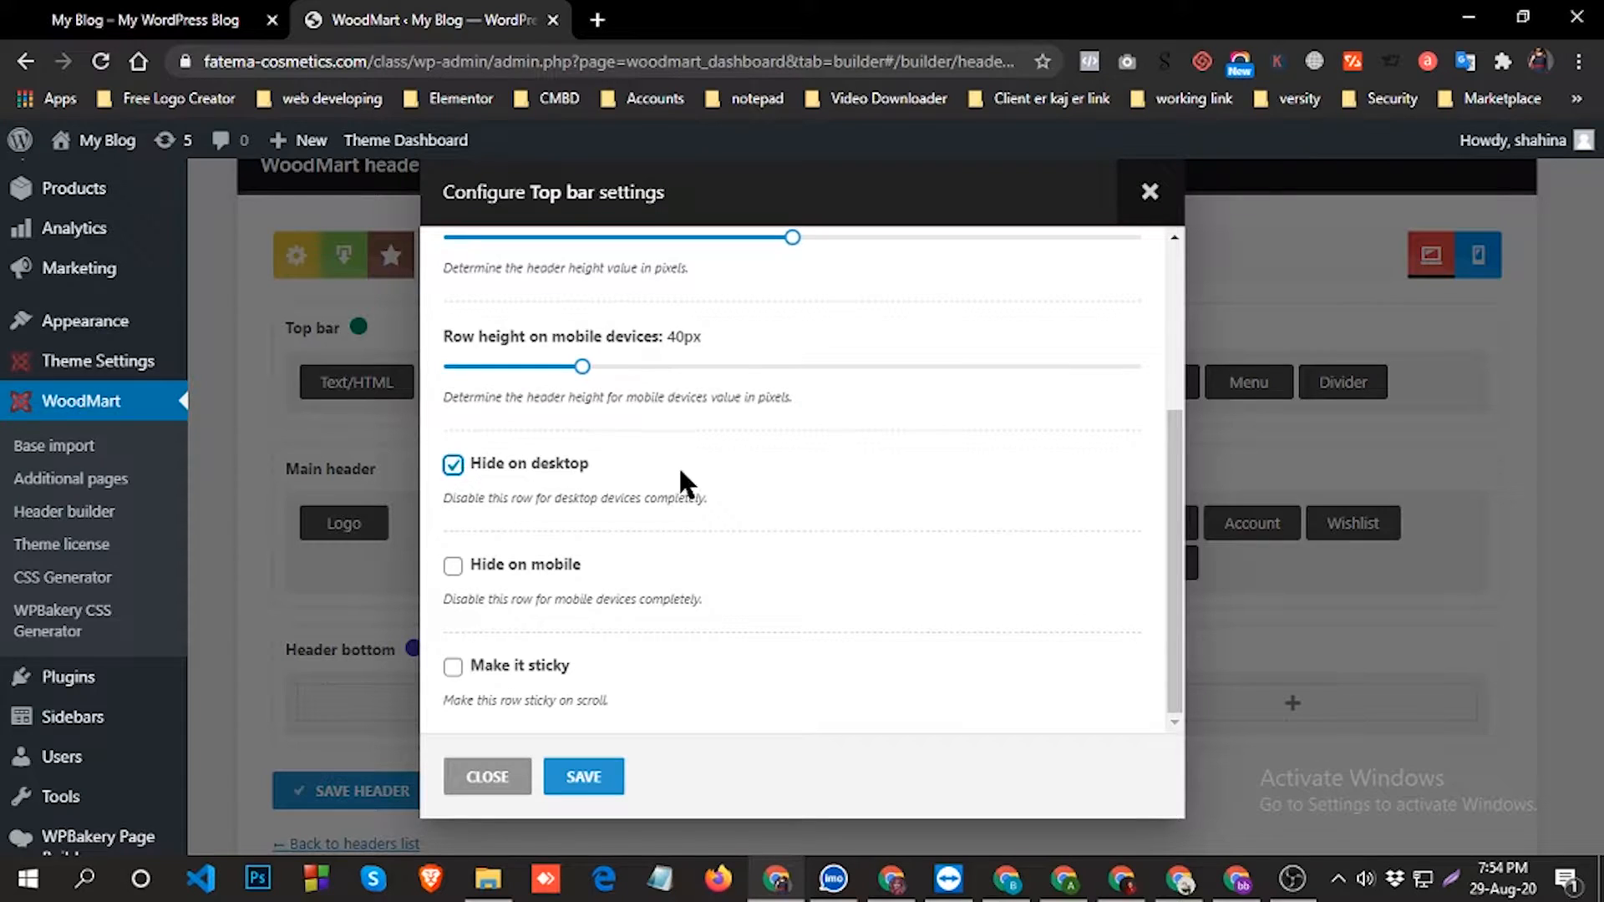
left_click(453, 465)
left_click(453, 565)
left_click(453, 568)
left_click(454, 668)
left_click(454, 669)
scroll(669, 622, "up", 4)
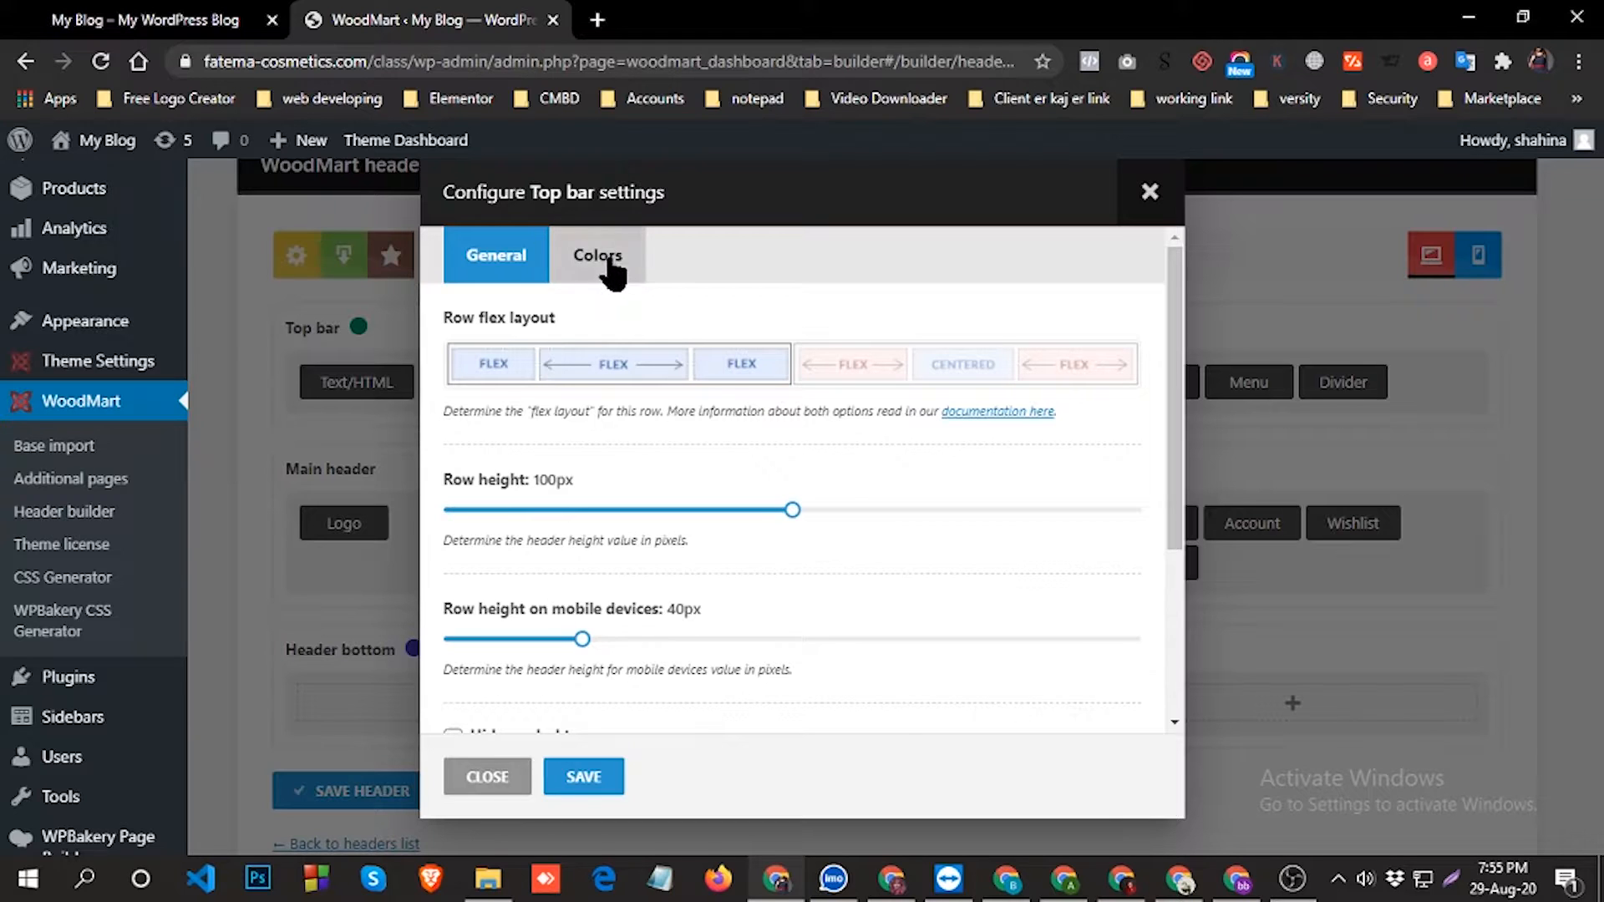
scroll(748, 595, "down", 1)
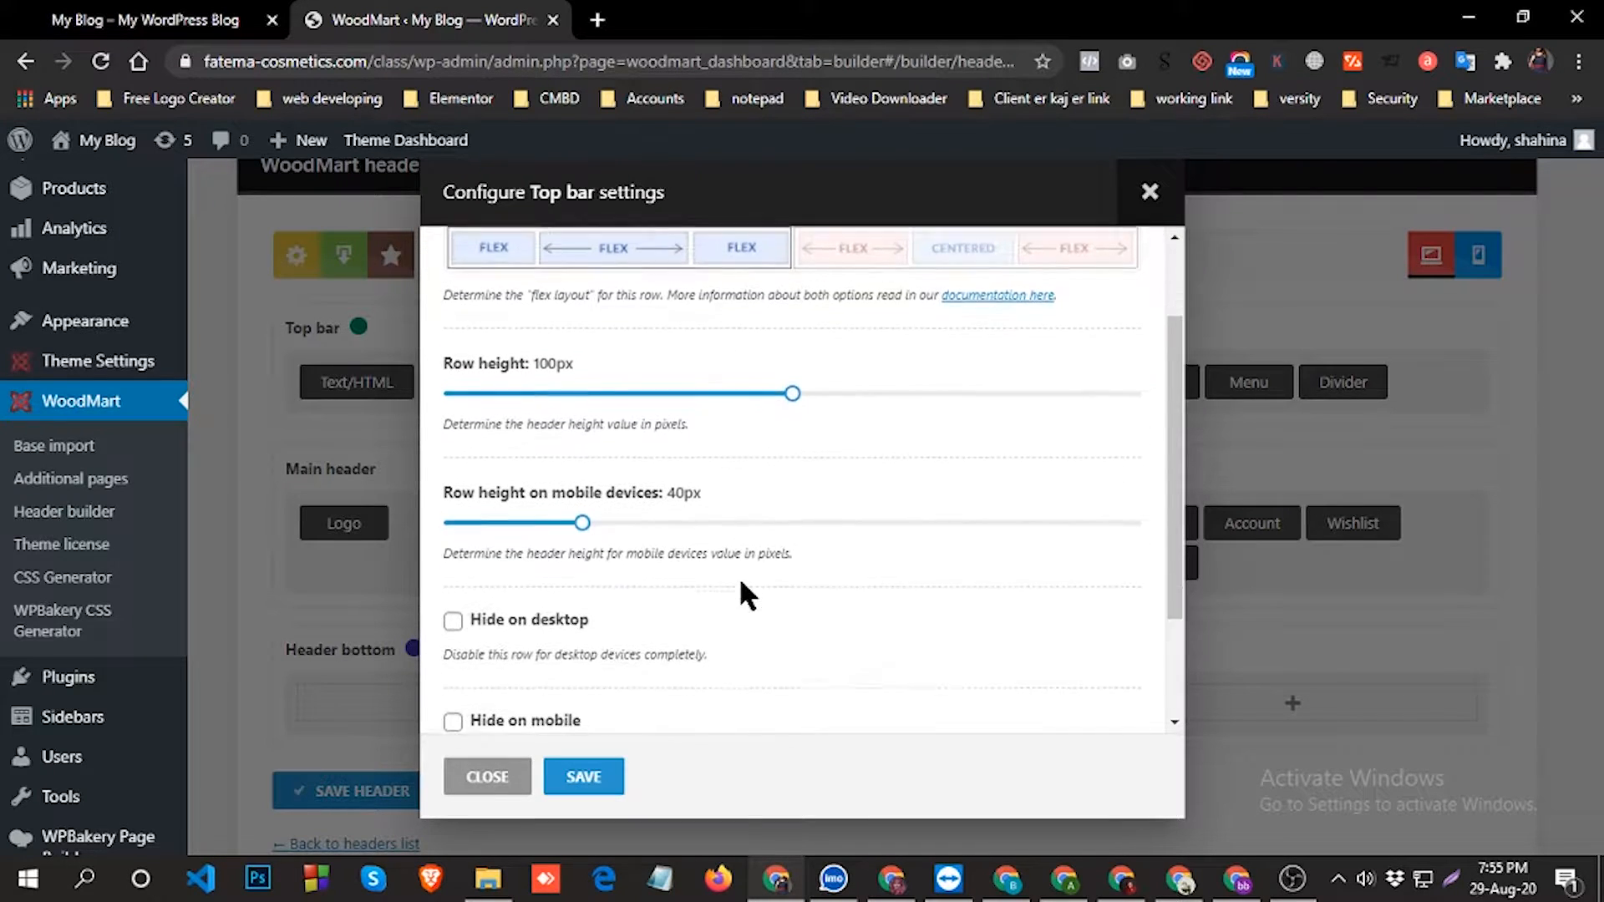
scroll(741, 582, "down", 2)
scroll(623, 570, "up", 3)
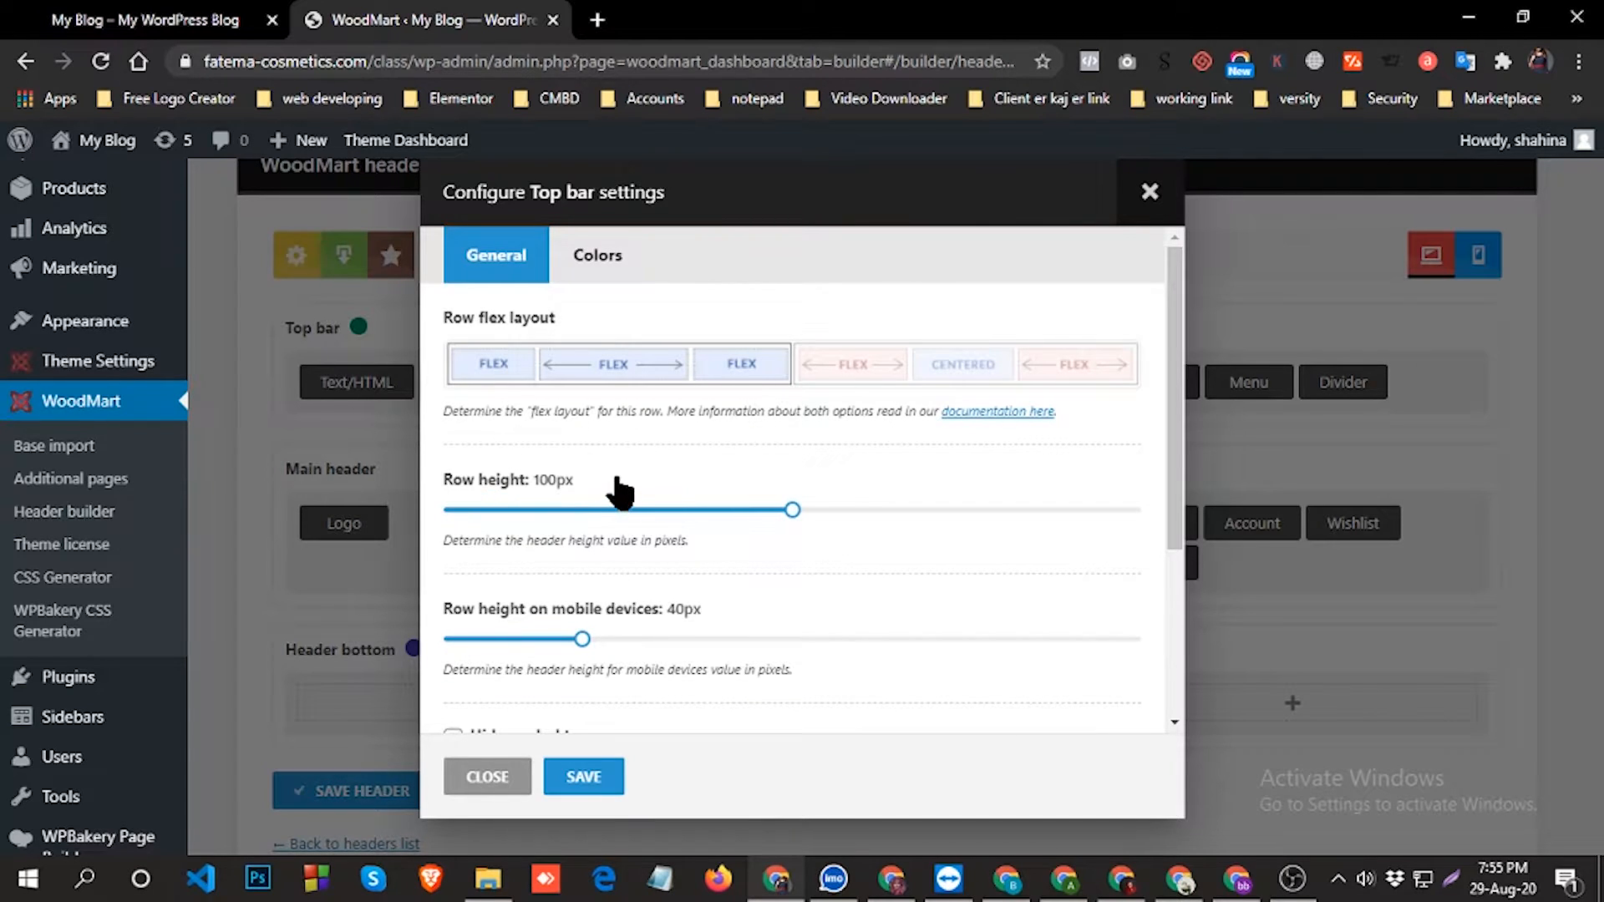
Set the Top bar's text color scheme to Dark and look over its background settings.
left_click(606, 259)
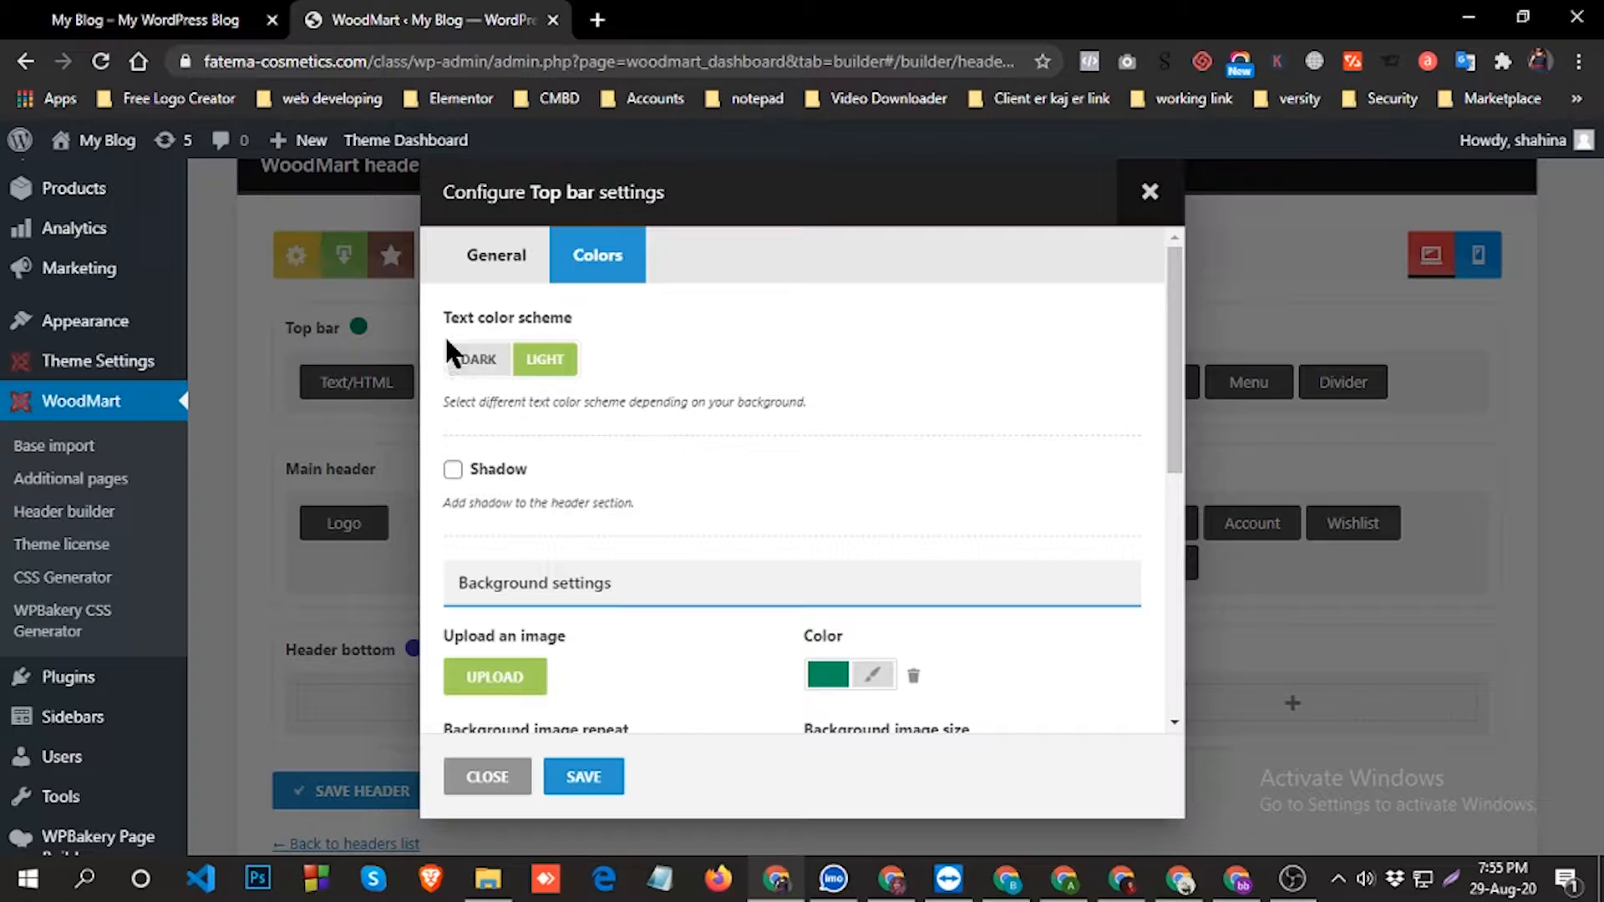
left_click(473, 359)
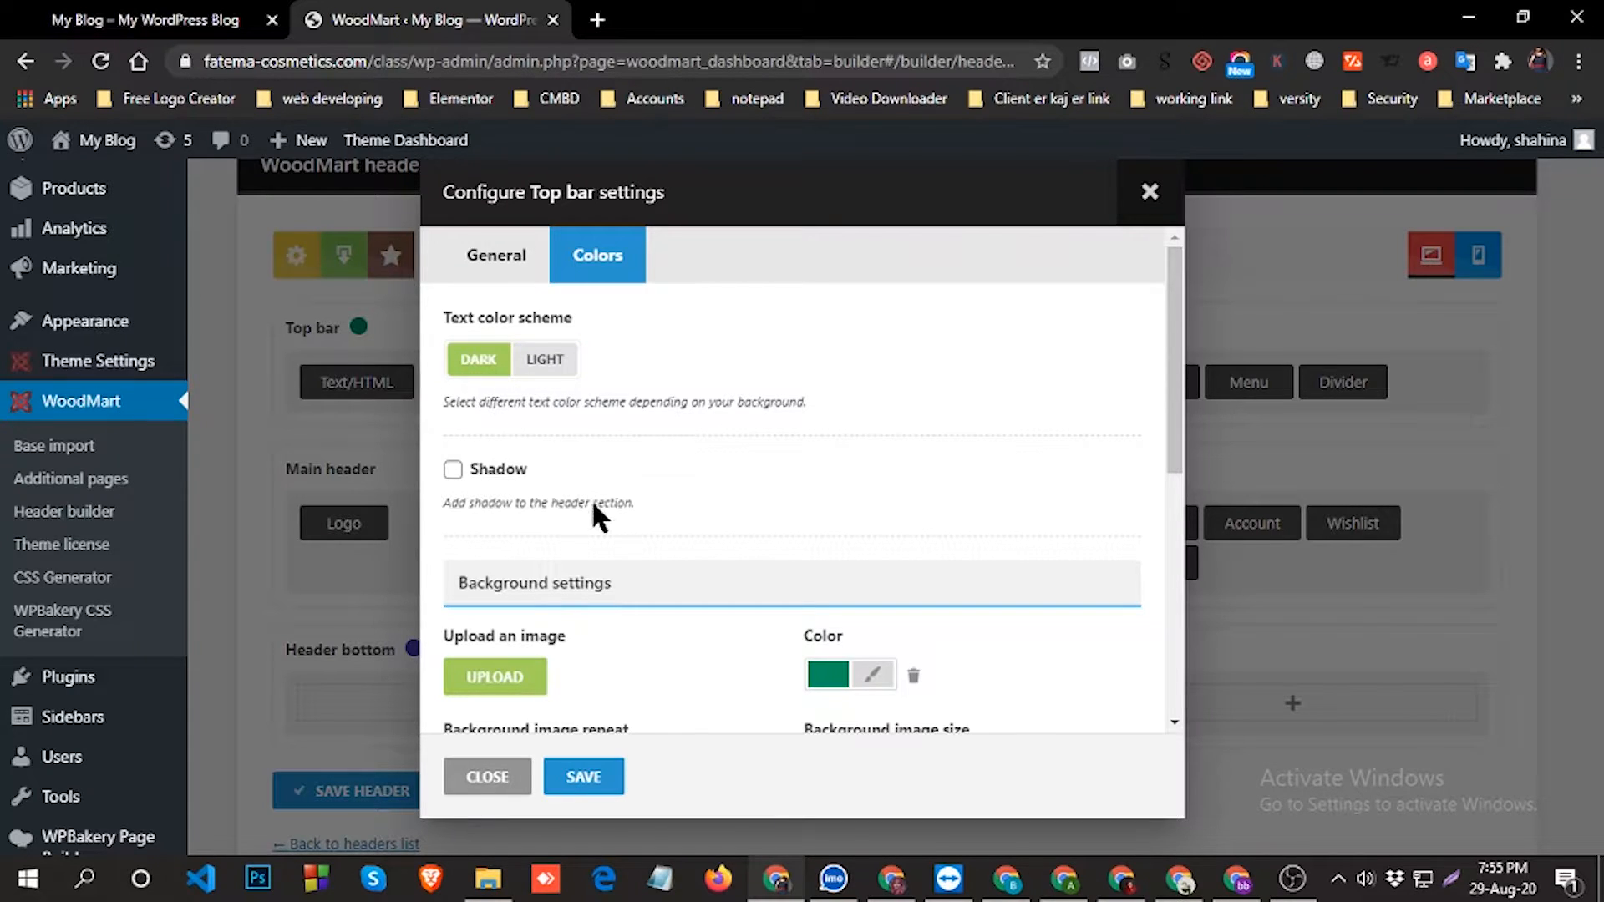
scroll(663, 573, "down", 3)
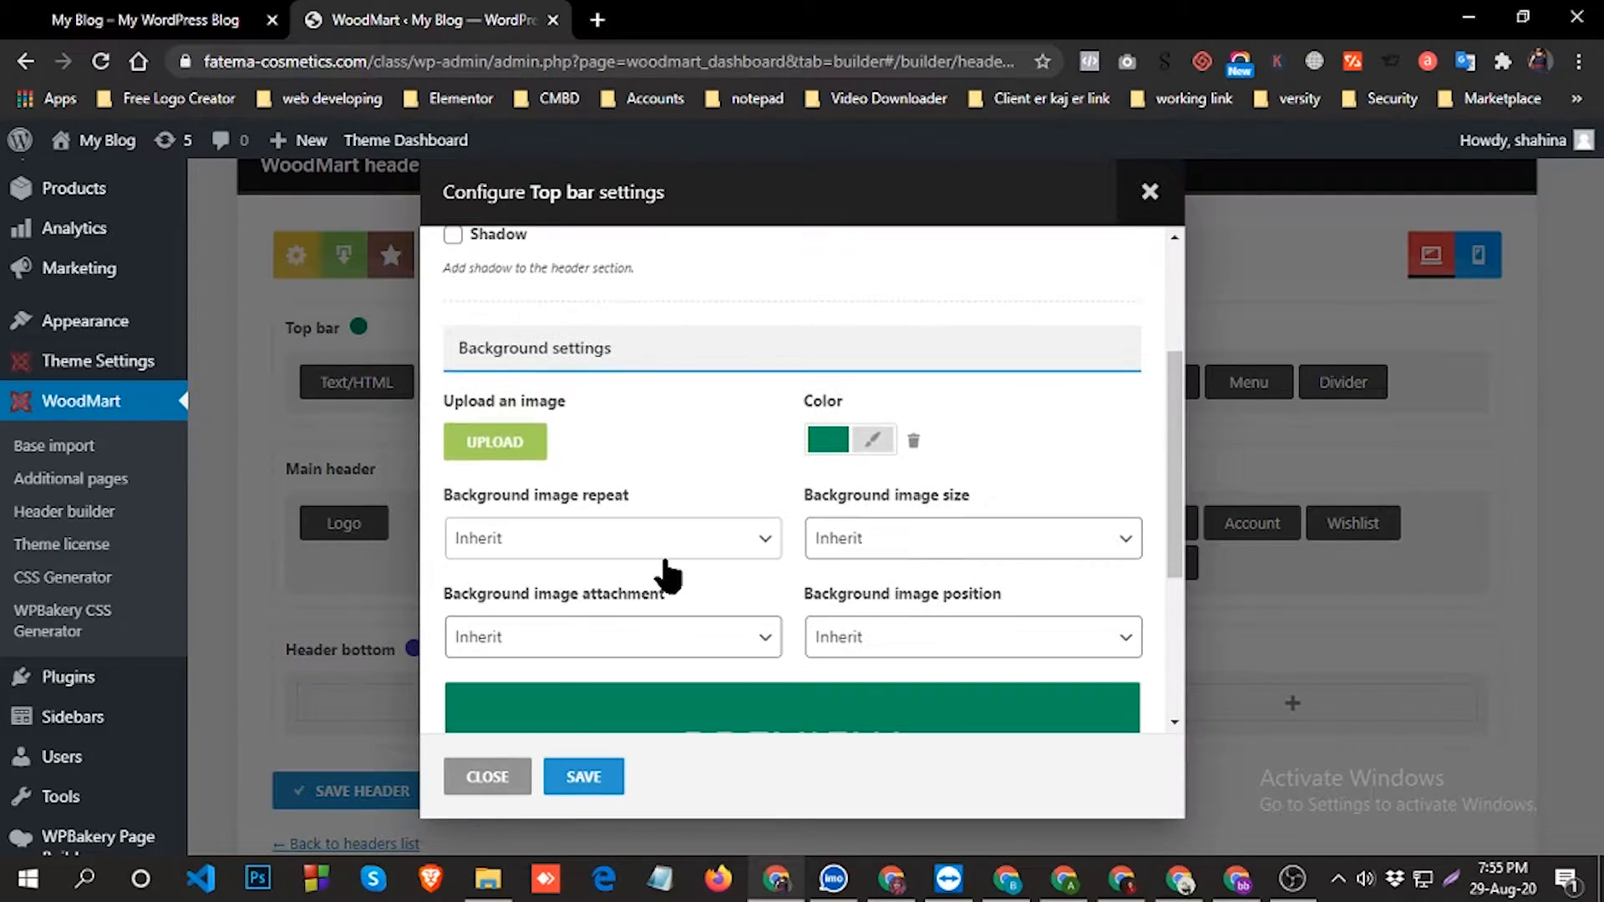
scroll(668, 574, "up", 3)
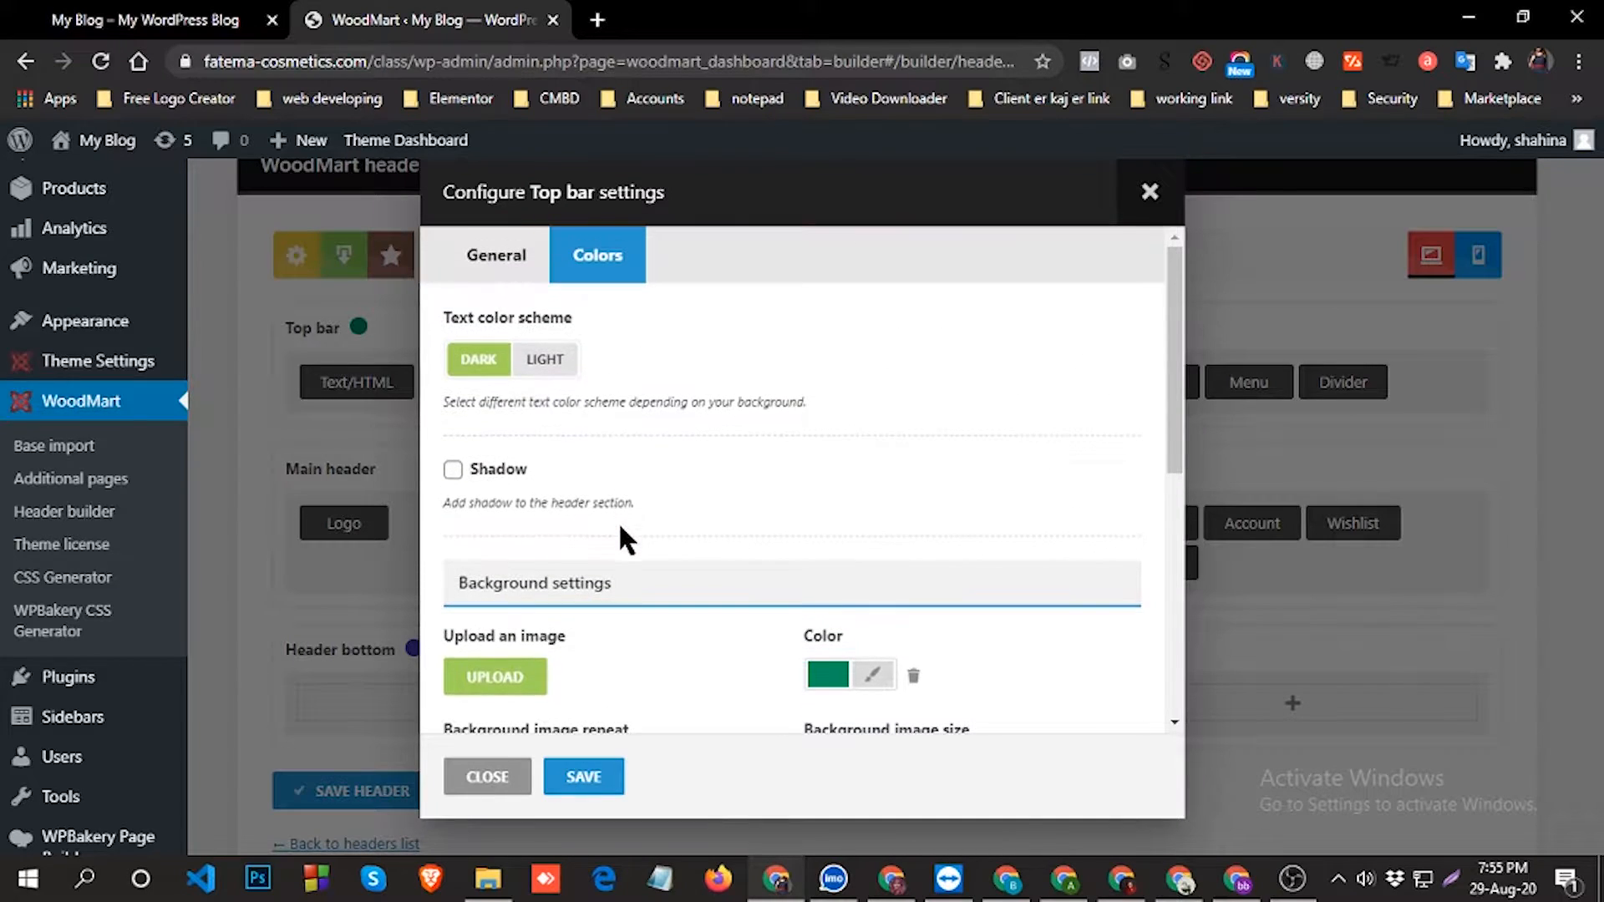
Set the Top bar's background color to the magenta preset and keep the background image size at Inherit.
scroll(832, 614, "down", 2)
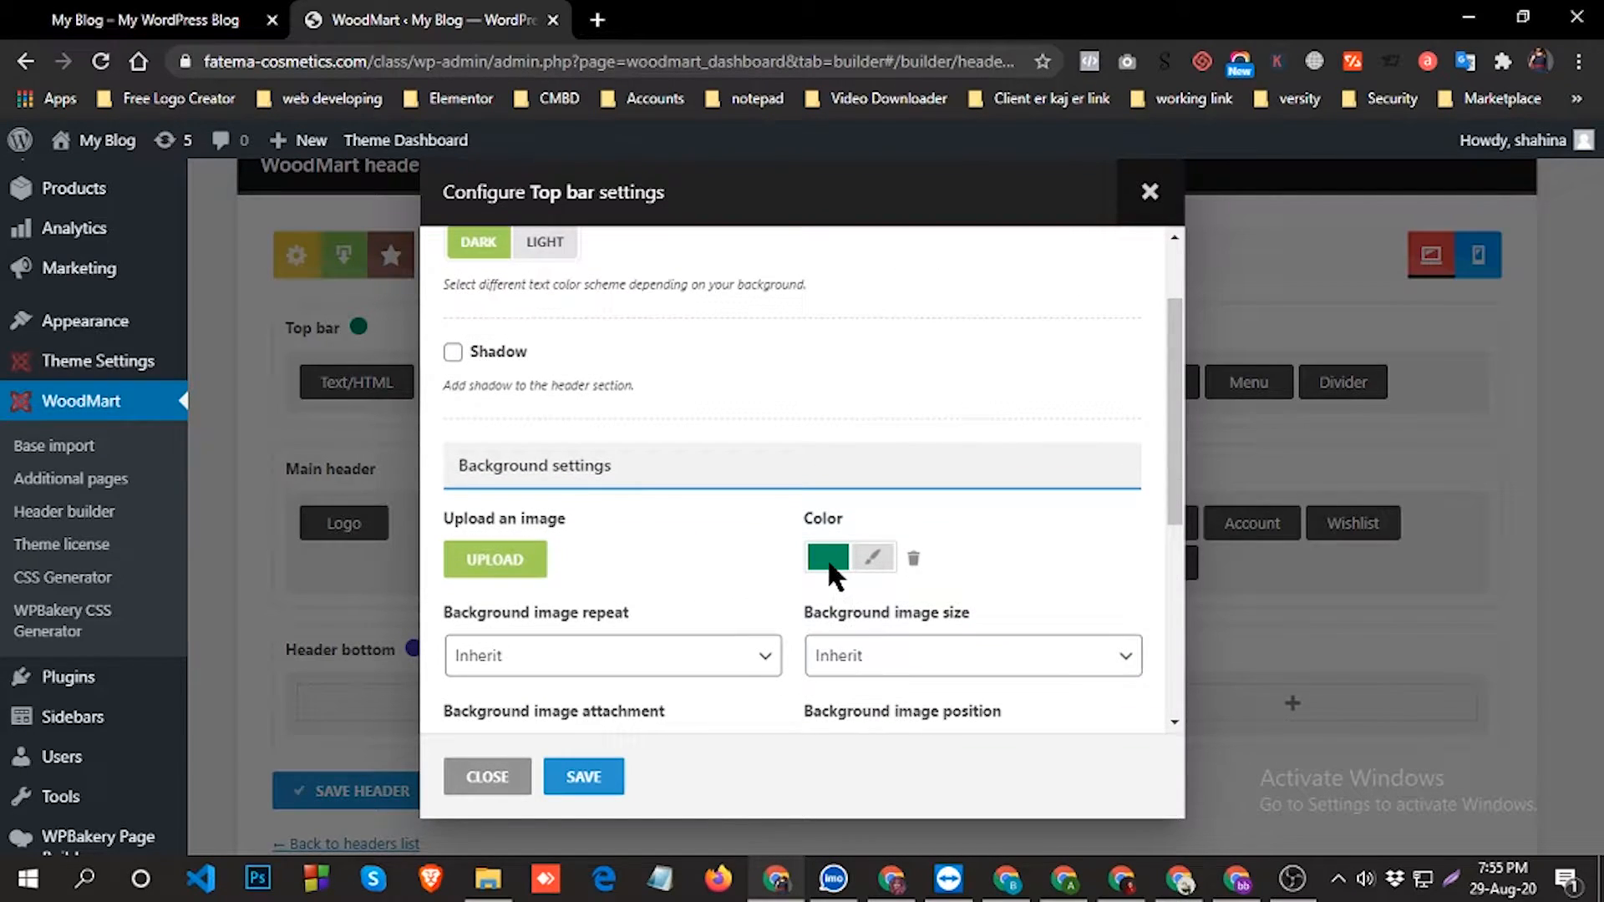
left_click(873, 558)
left_click(993, 626)
scroll(898, 670, "down", 3)
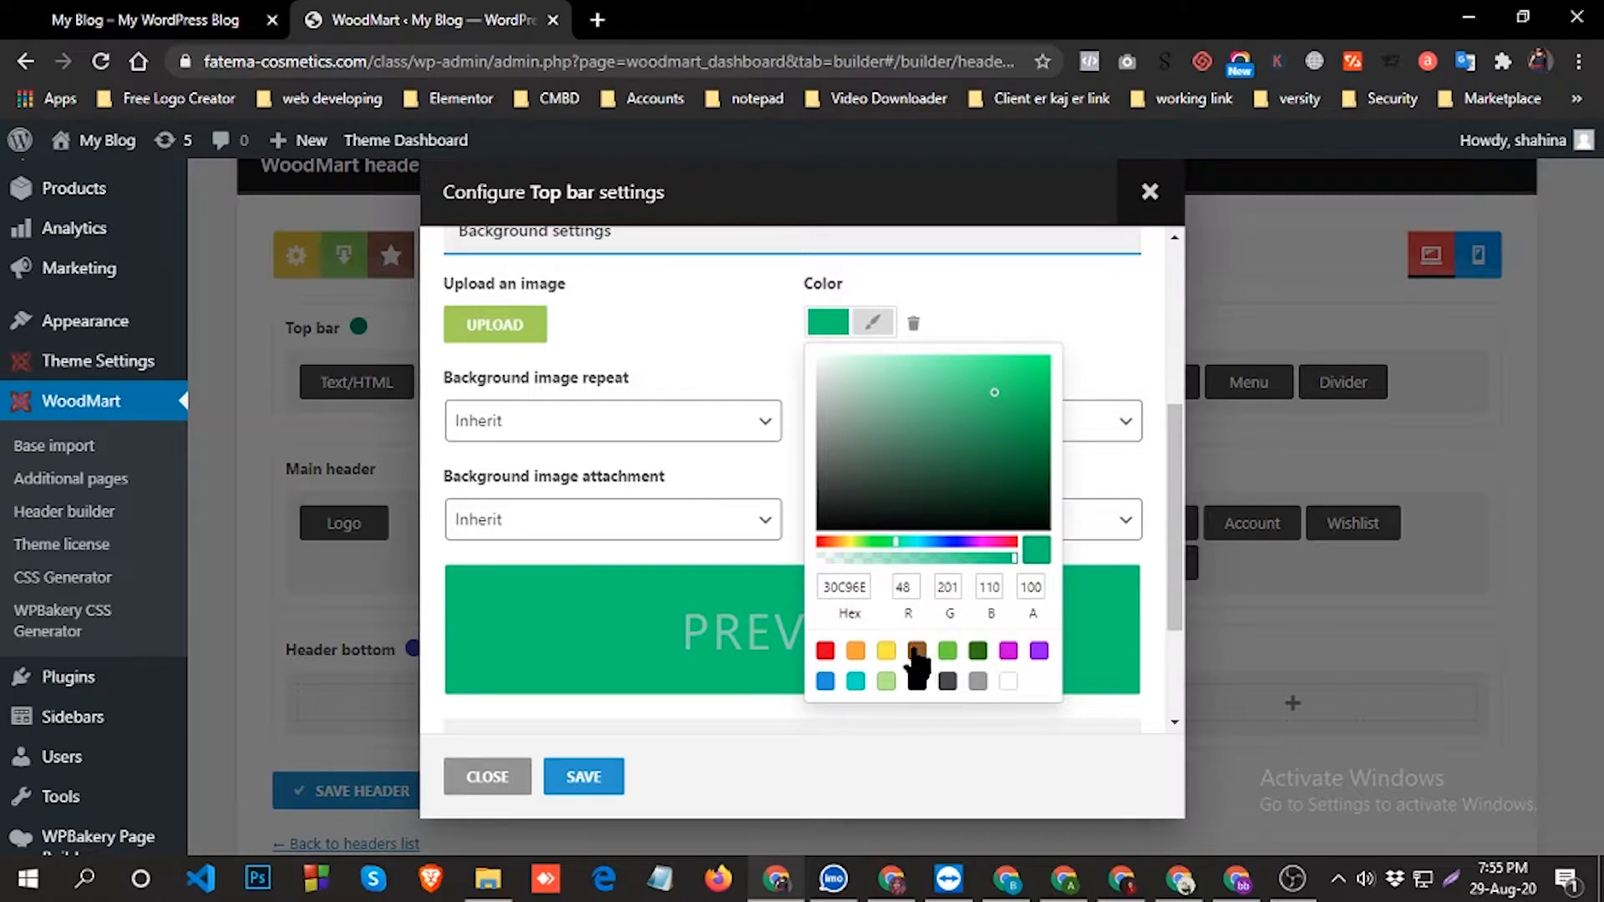
left_click(1008, 651)
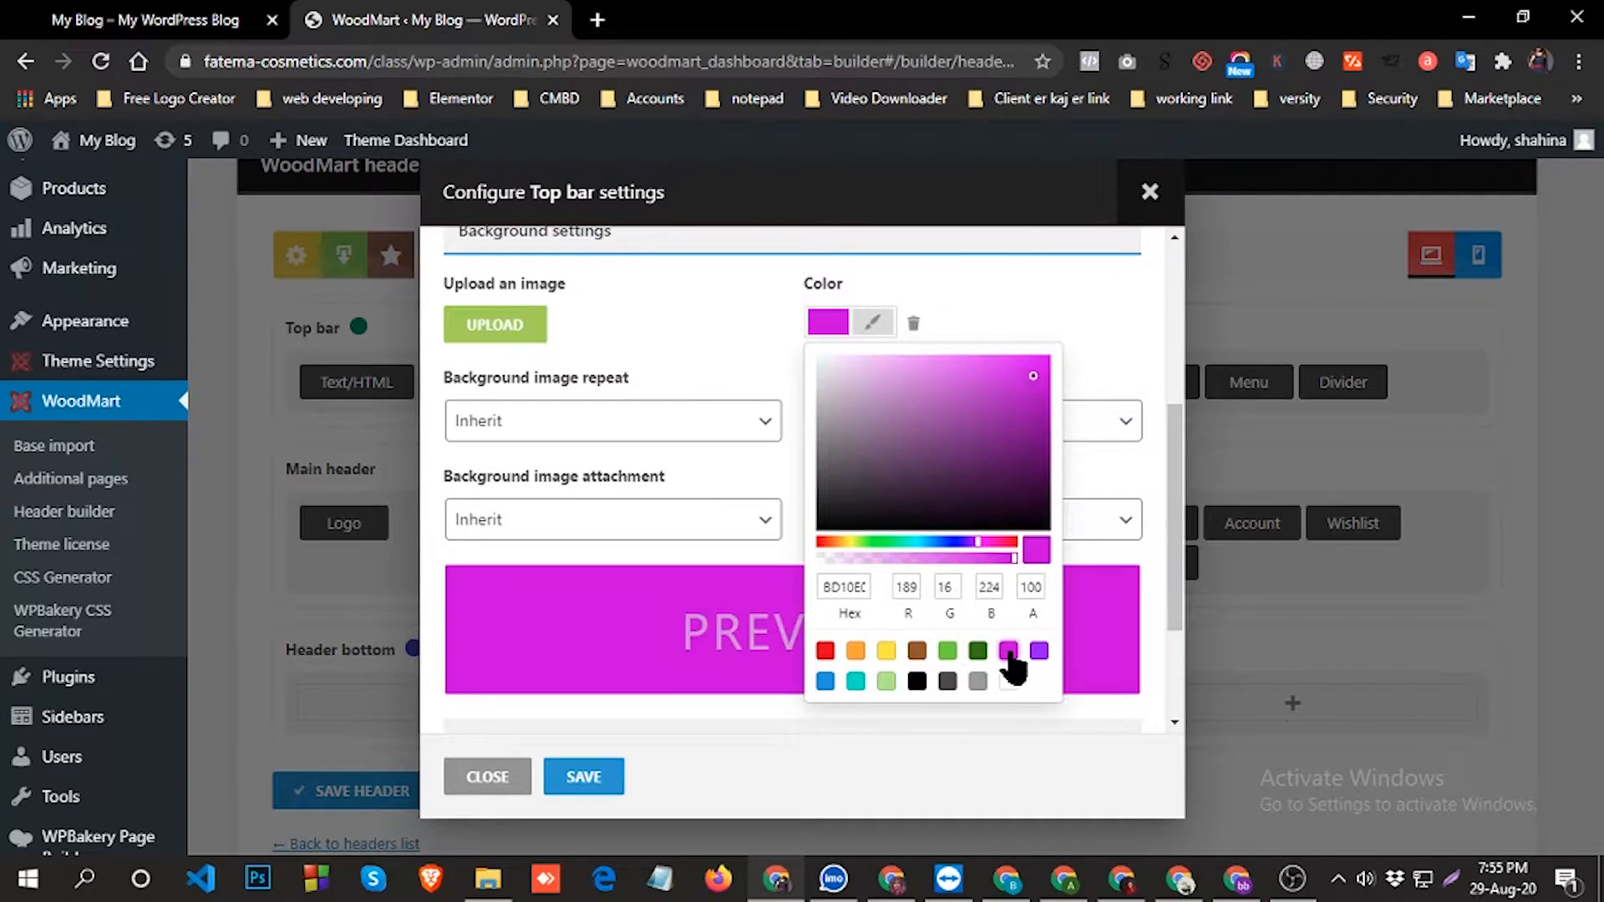
left_click(1026, 297)
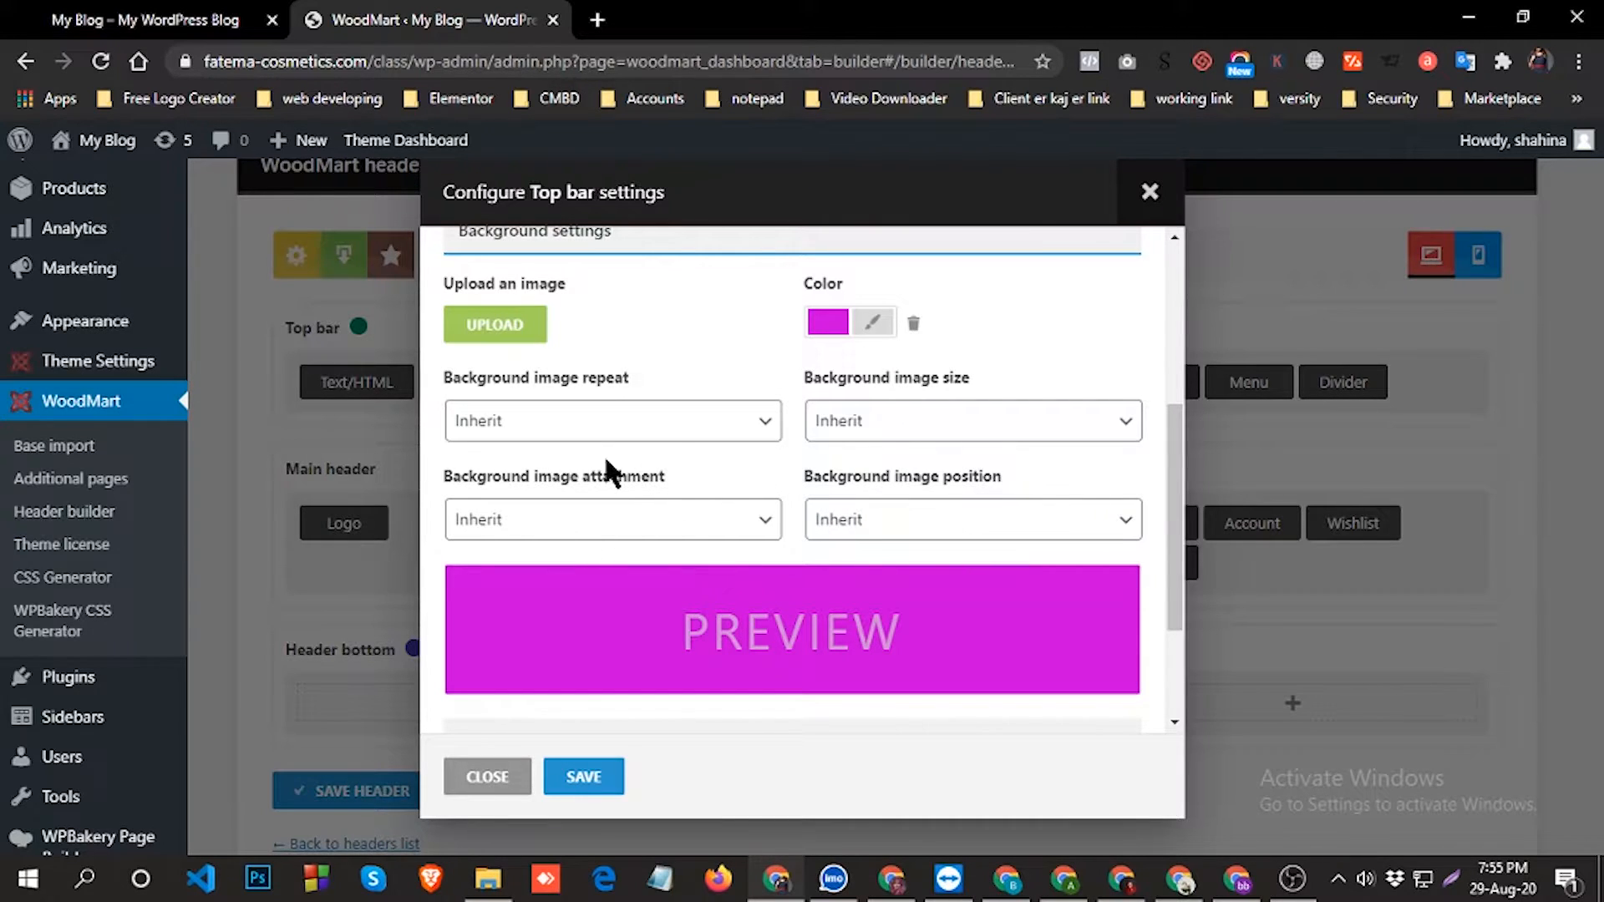
left_click(919, 422)
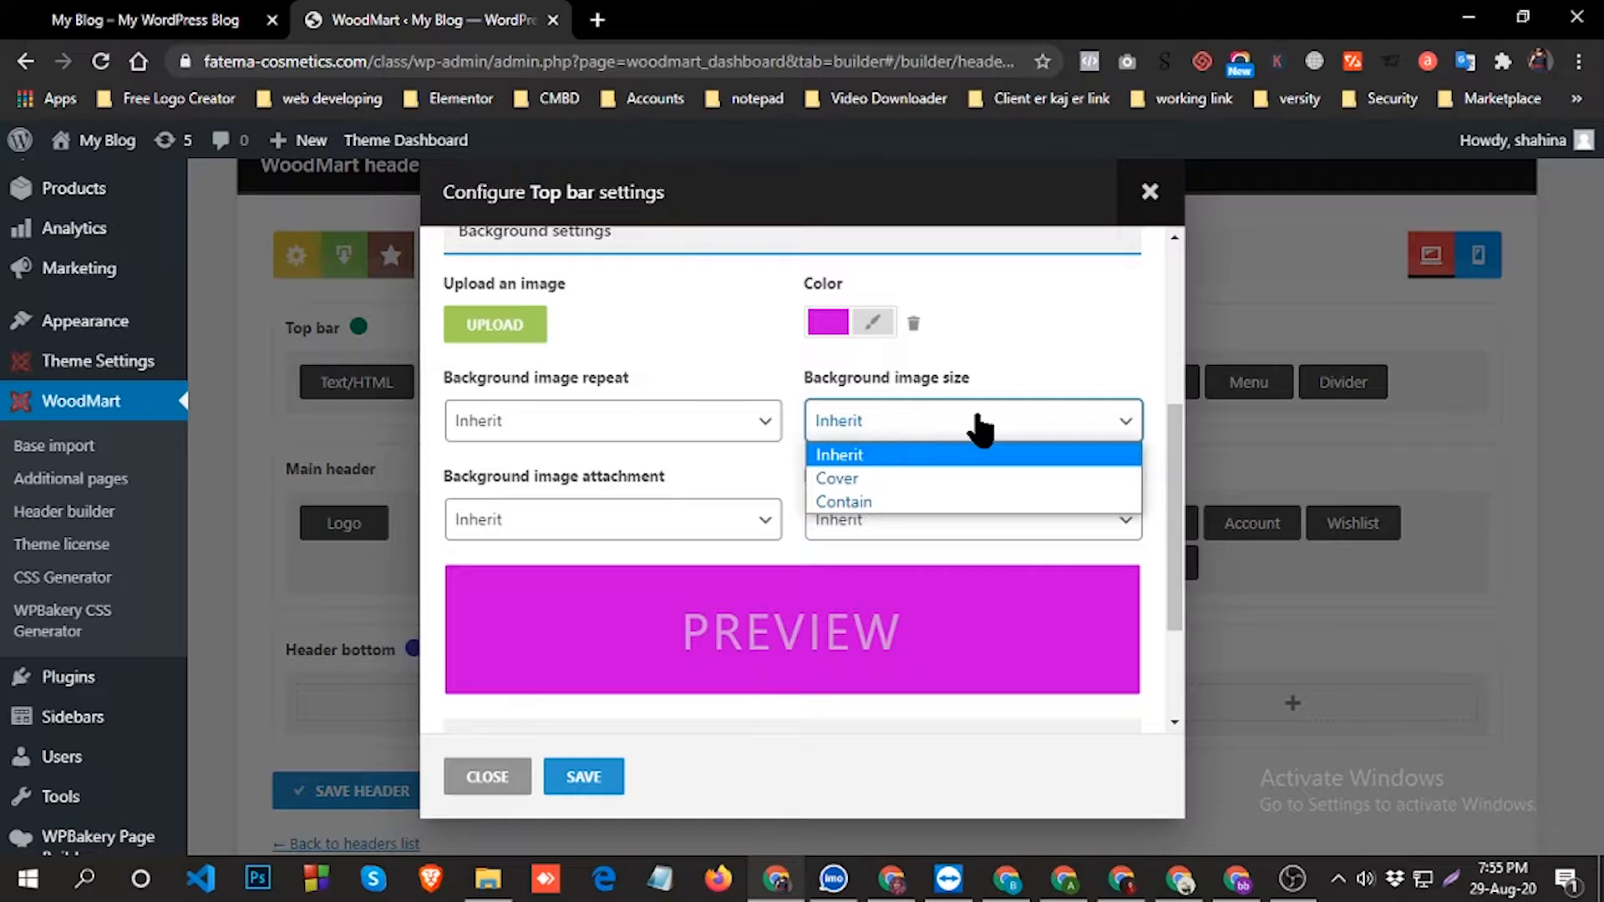
left_click(967, 424)
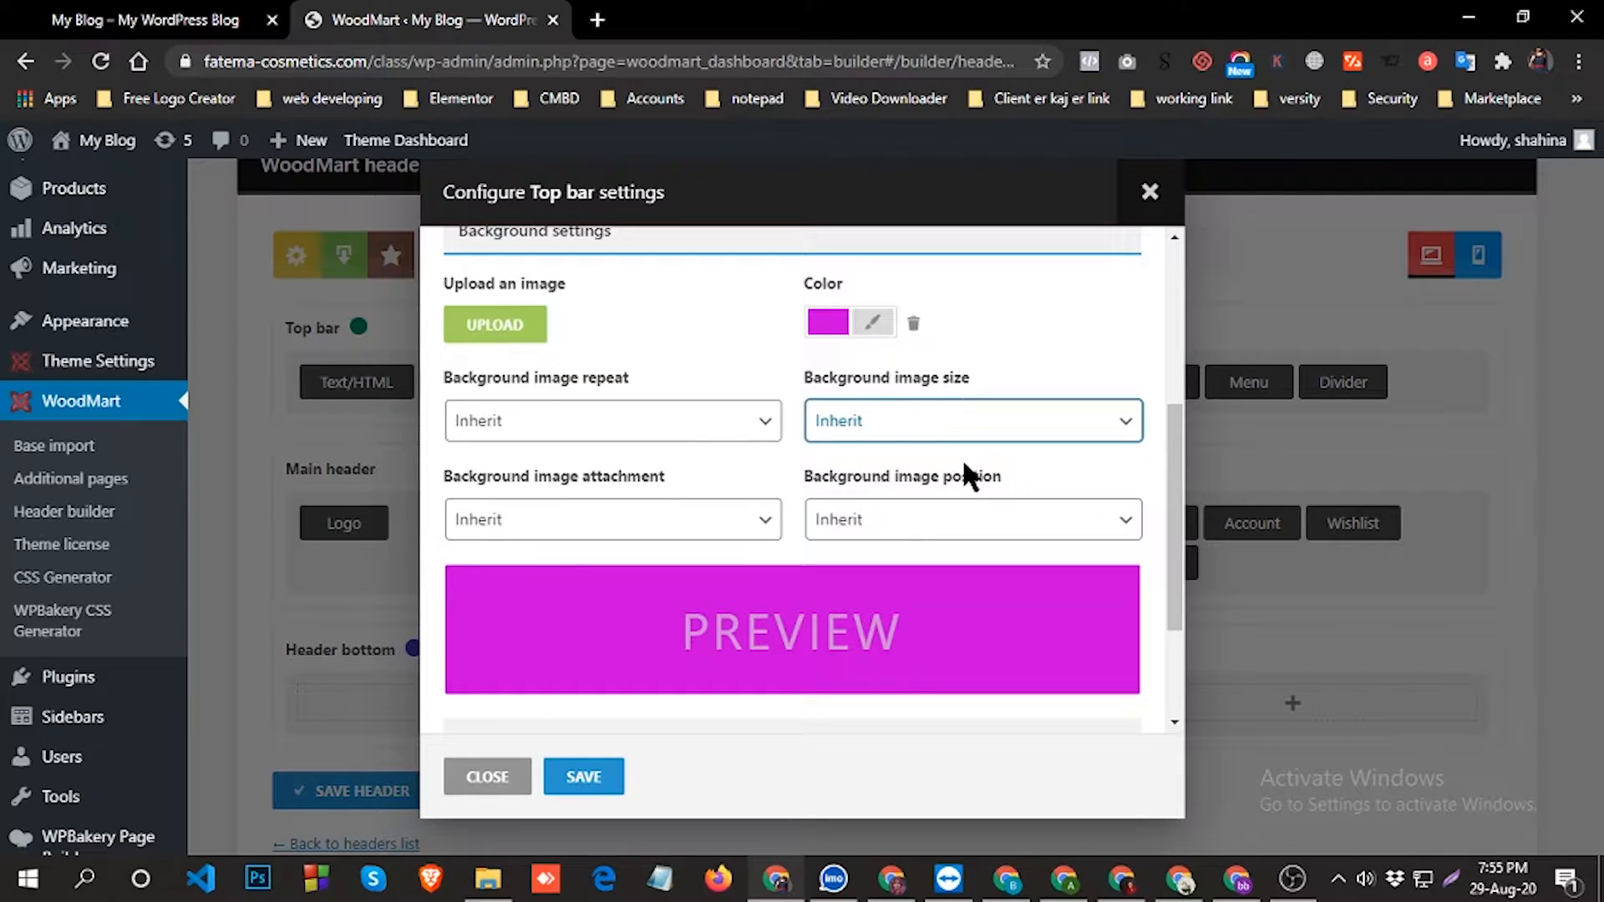
Give the Top bar a bottom border with width 2 and the green preset color 7ED321.
scroll(742, 587, "down", 3)
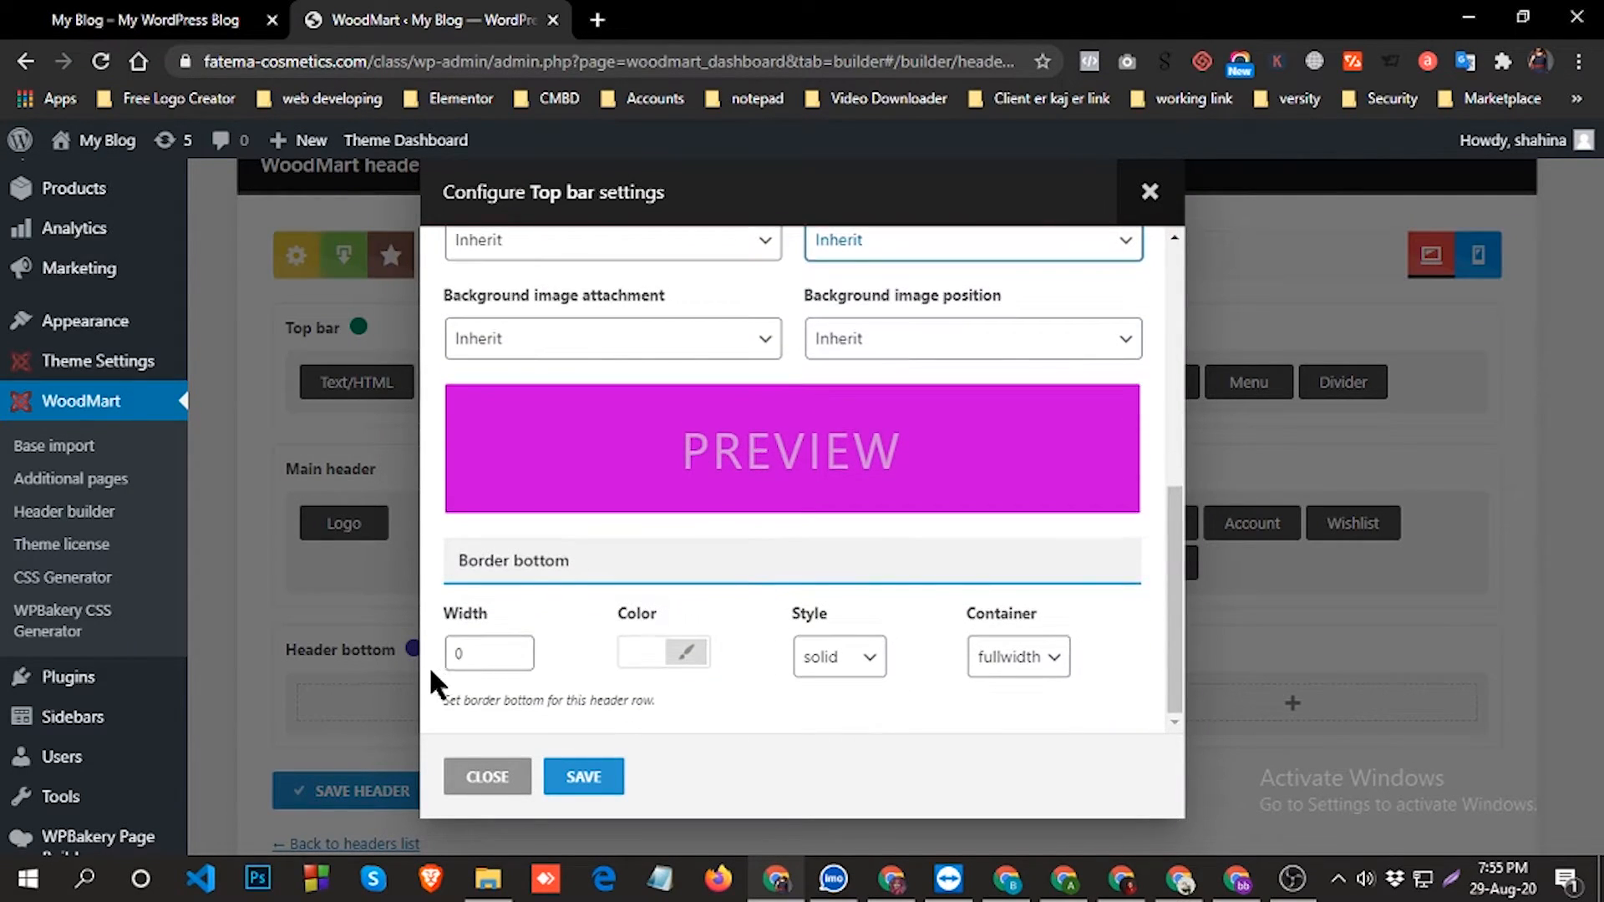
double_click(515, 647)
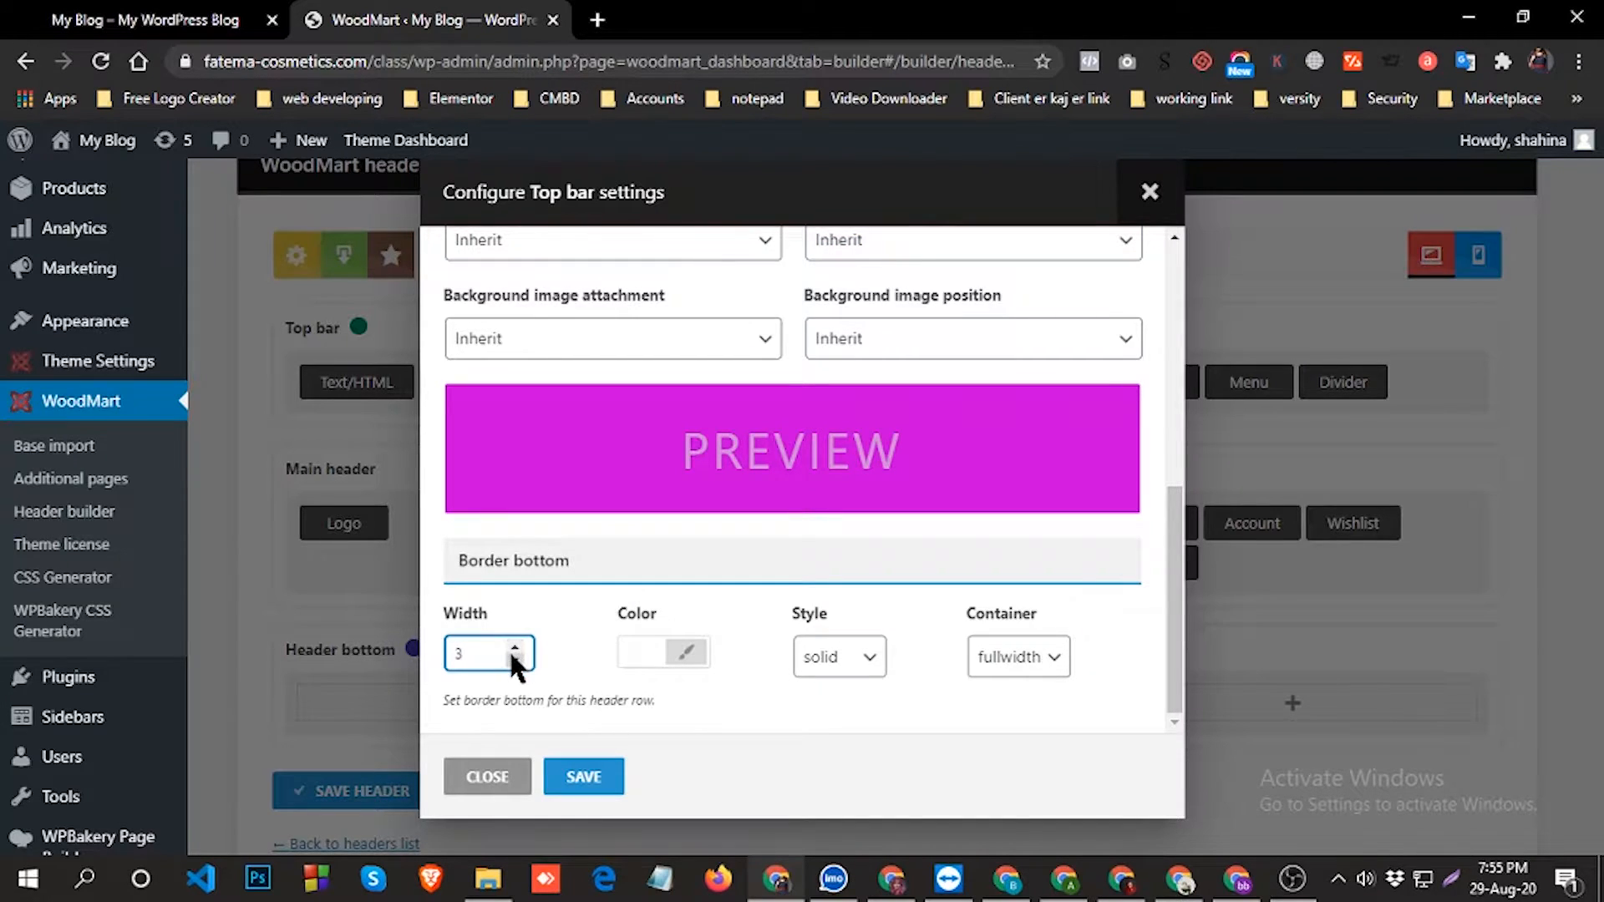
left_click(686, 653)
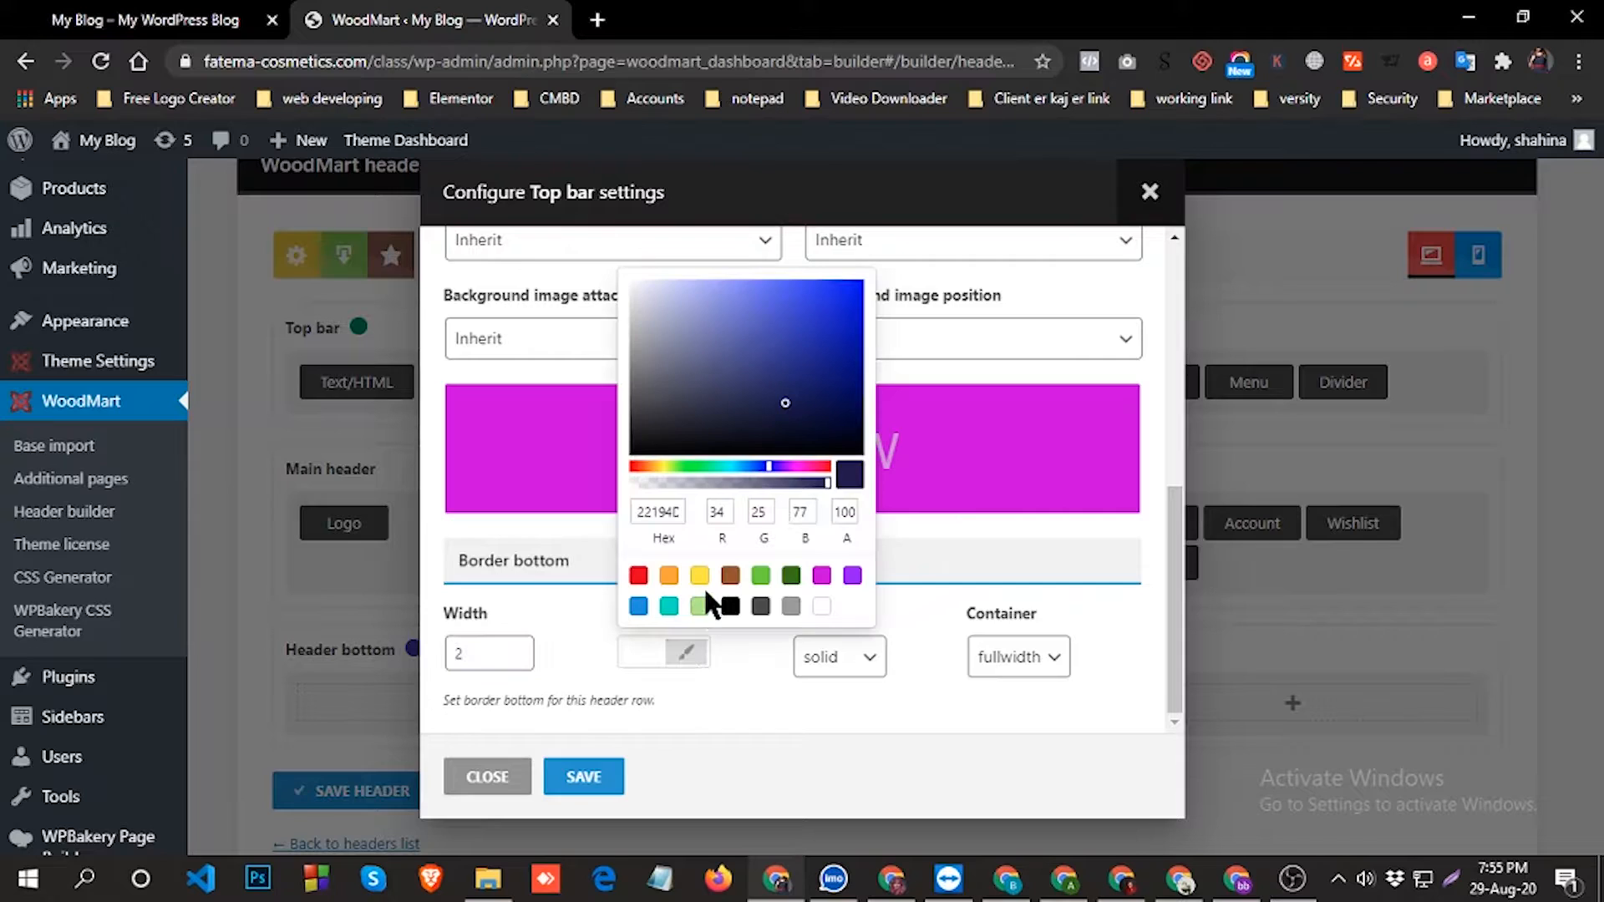
left_click(760, 575)
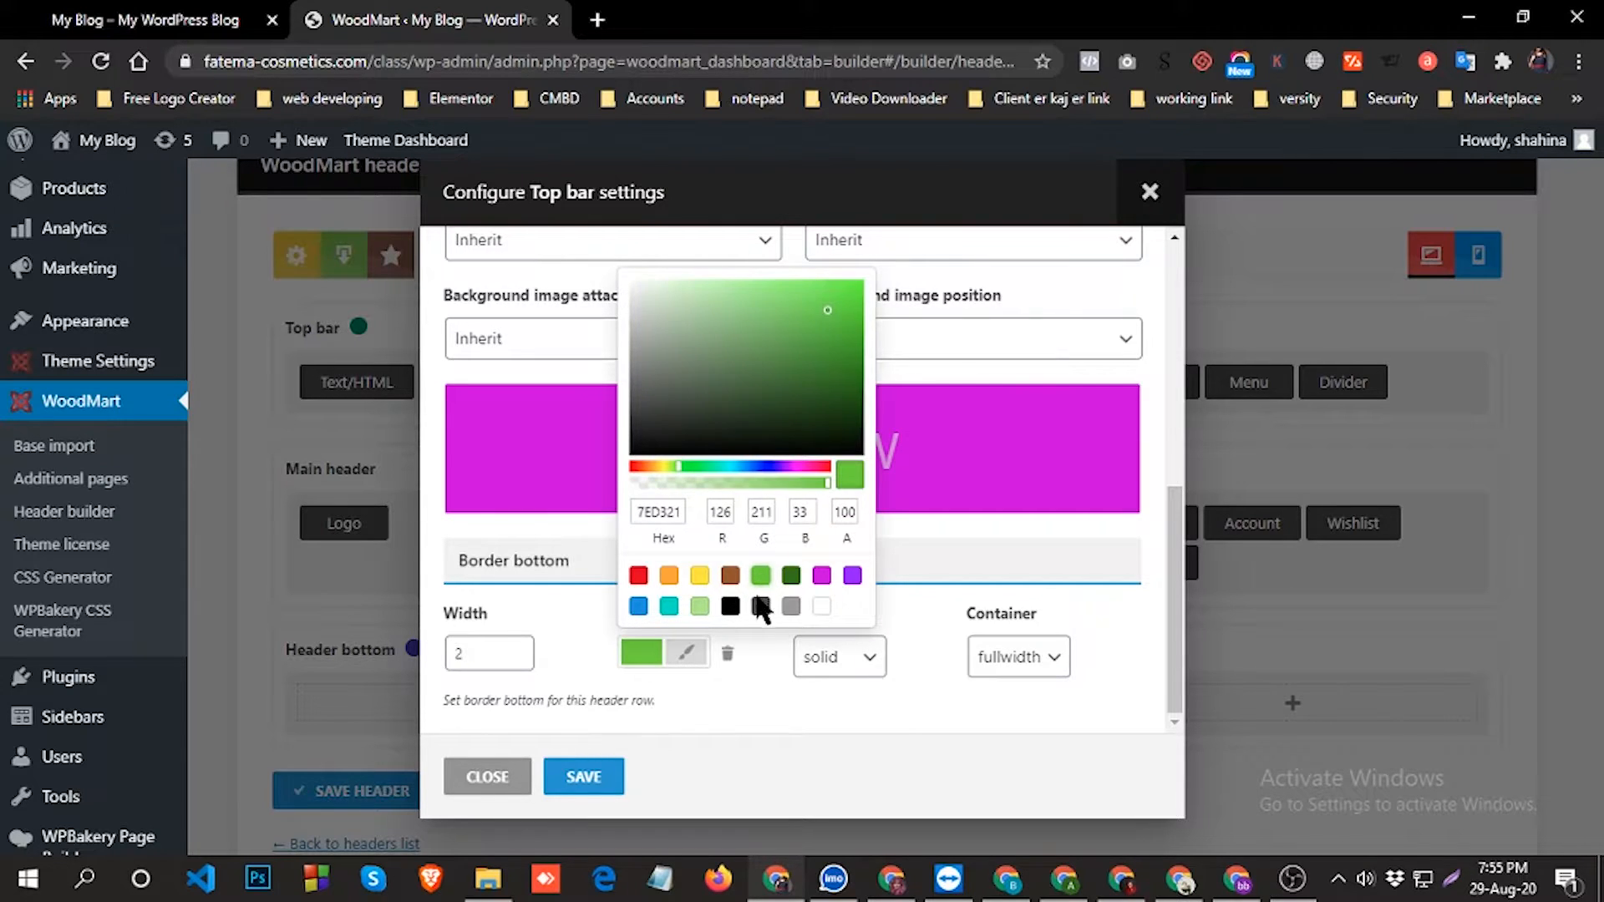
Set the Top bar's bottom border style to dashed, and save both the row settings and the header.
left_click(880, 654)
left_click(859, 657)
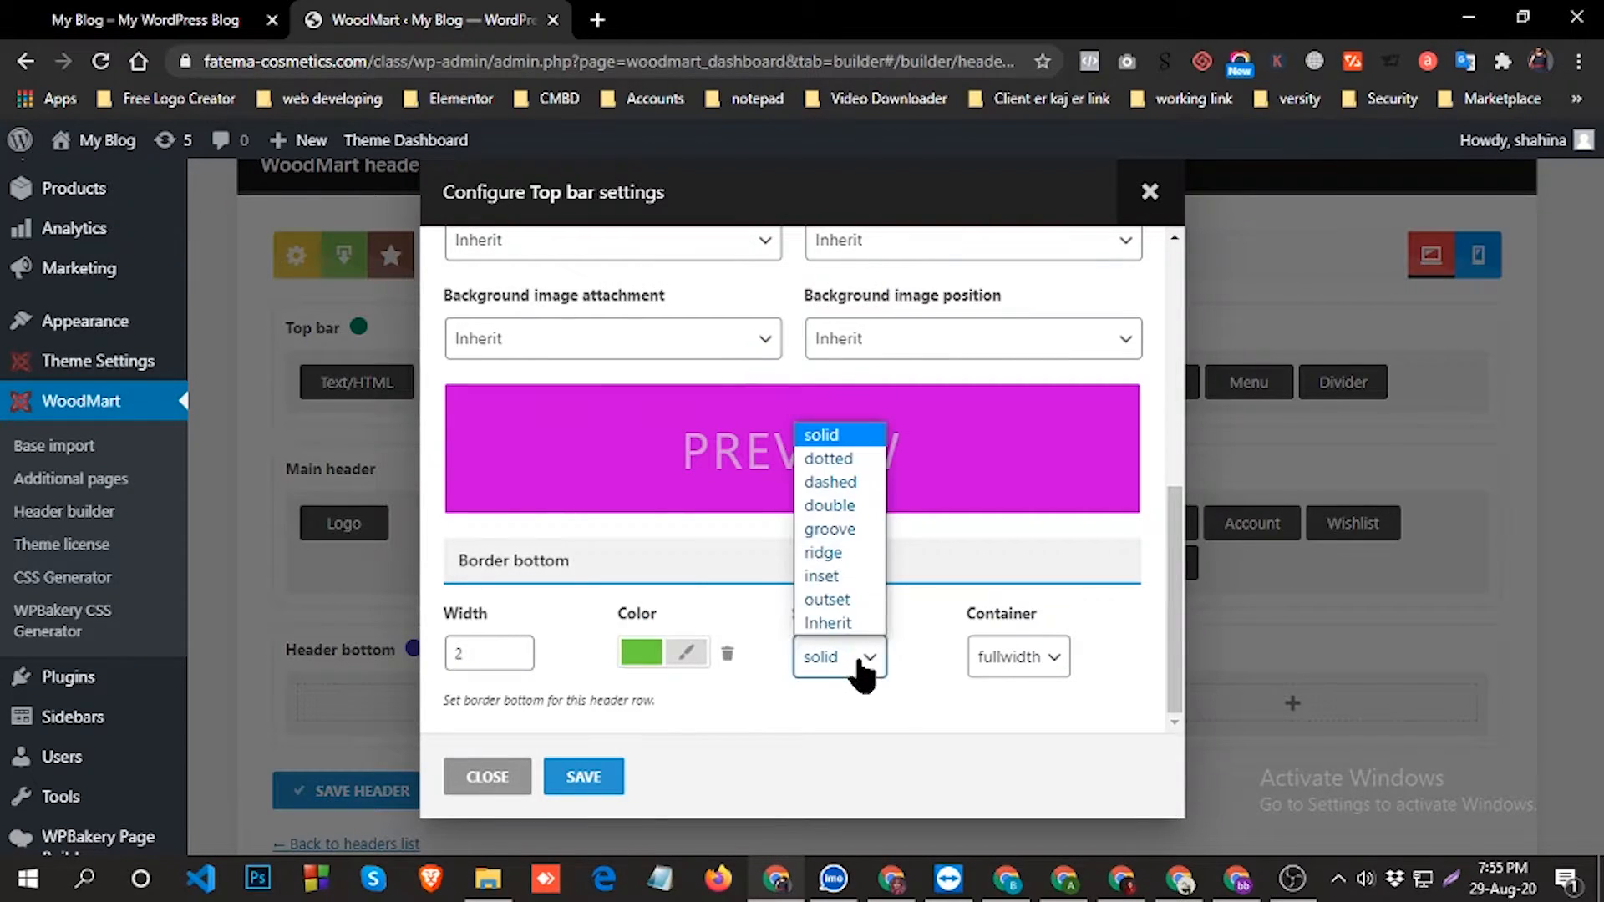
left_click(834, 480)
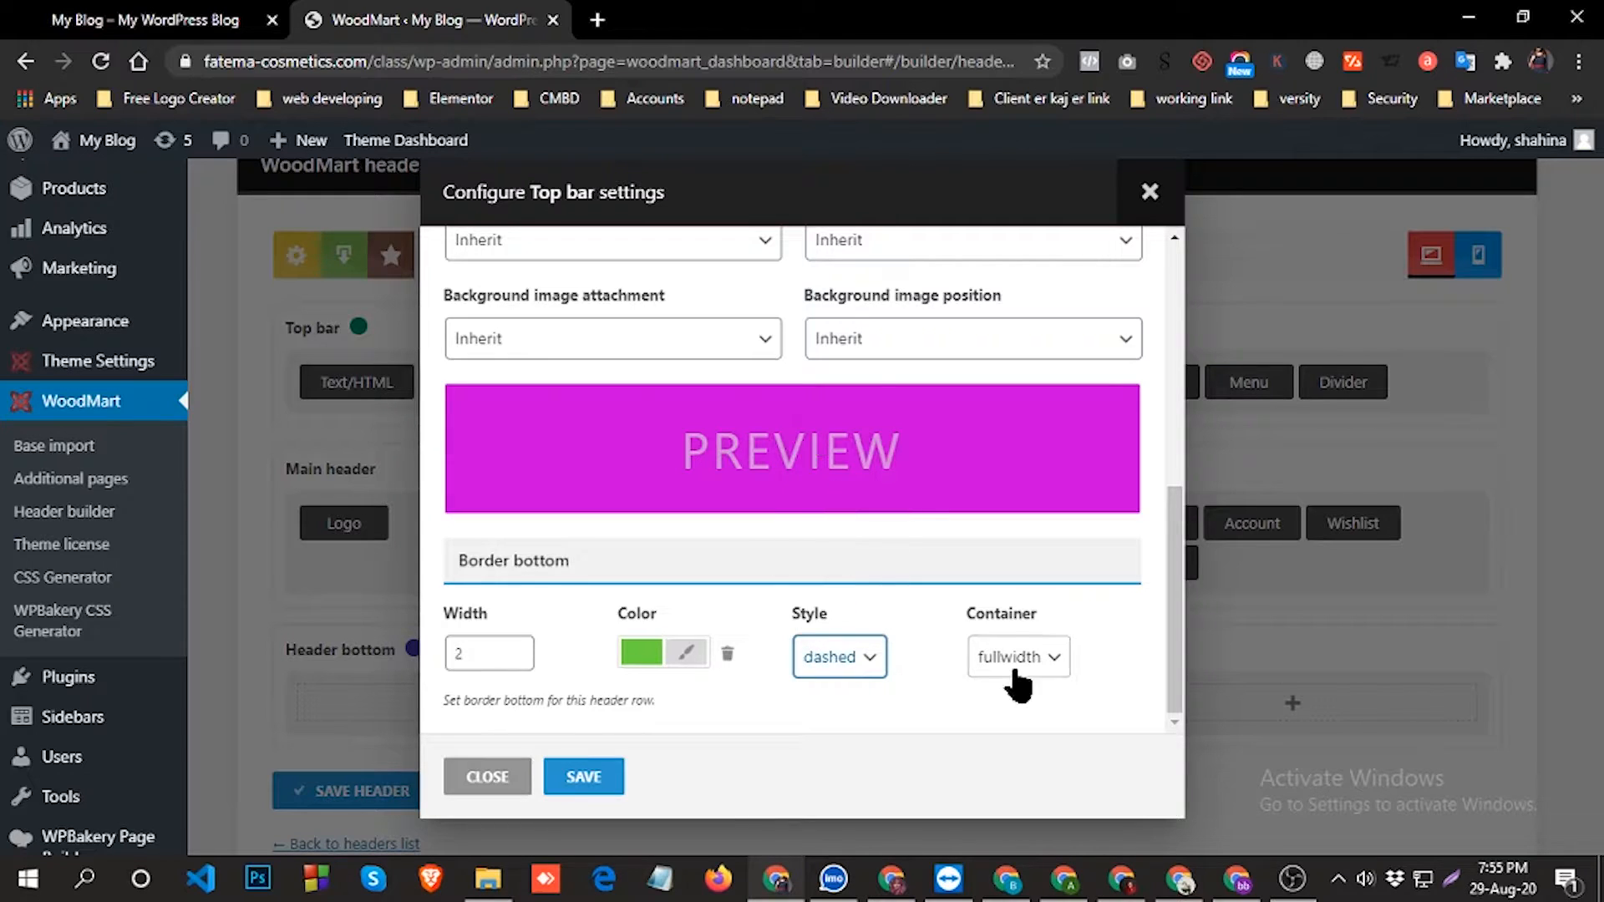
left_click(577, 779)
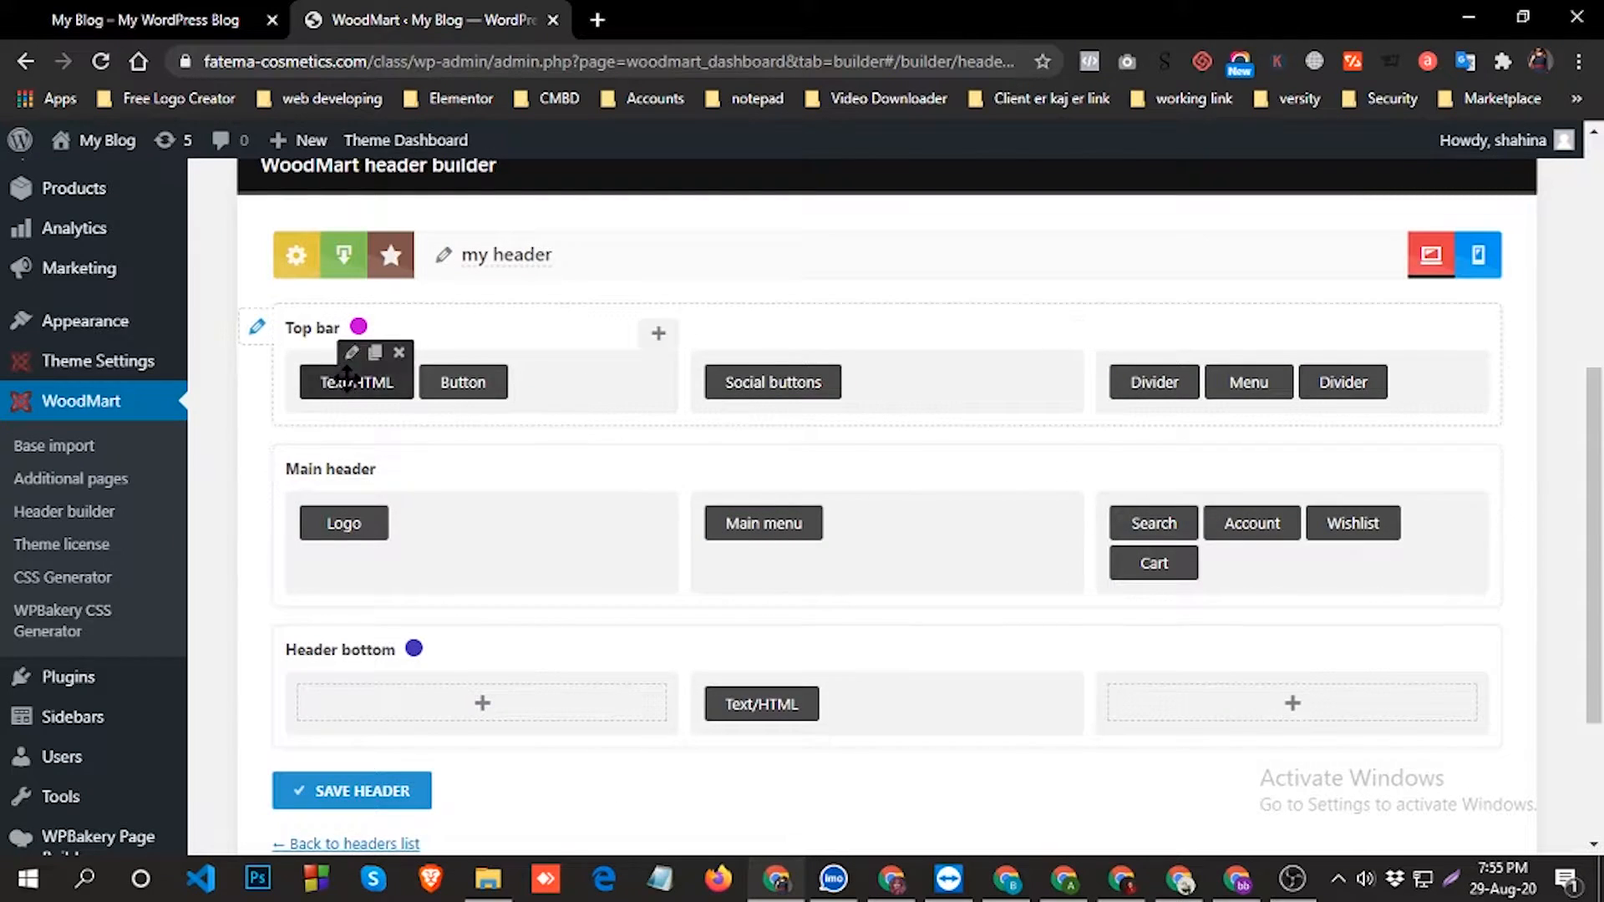
left_click(364, 792)
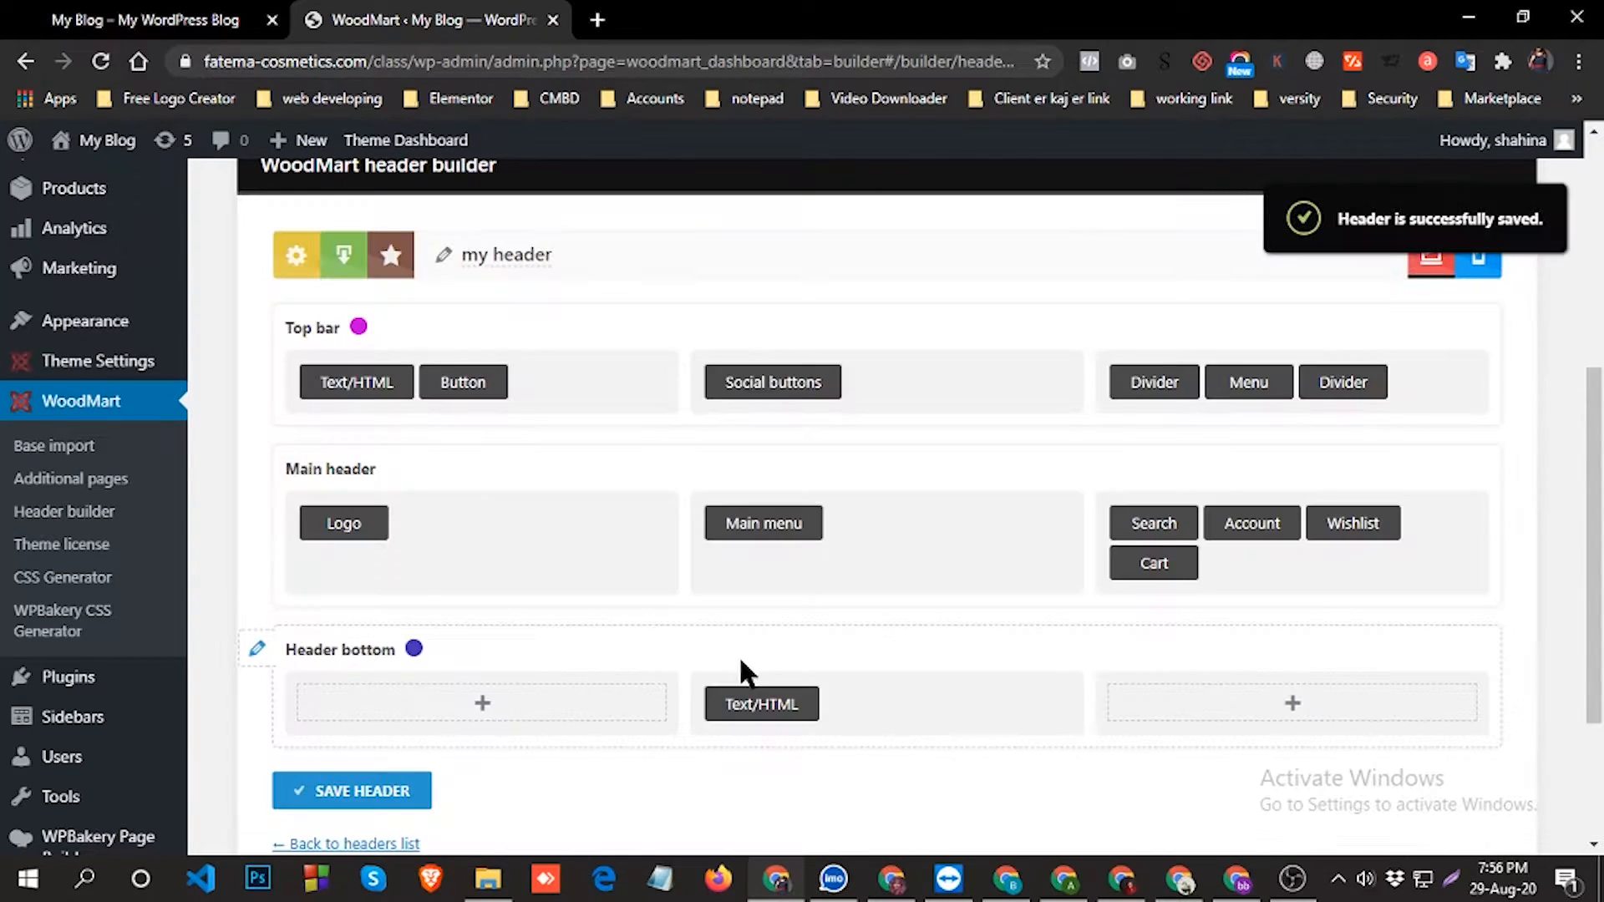
Reload the site's front page to check the Top bar's background and bottom border, and return to the header builder.
left_click(112, 17)
left_click(101, 62)
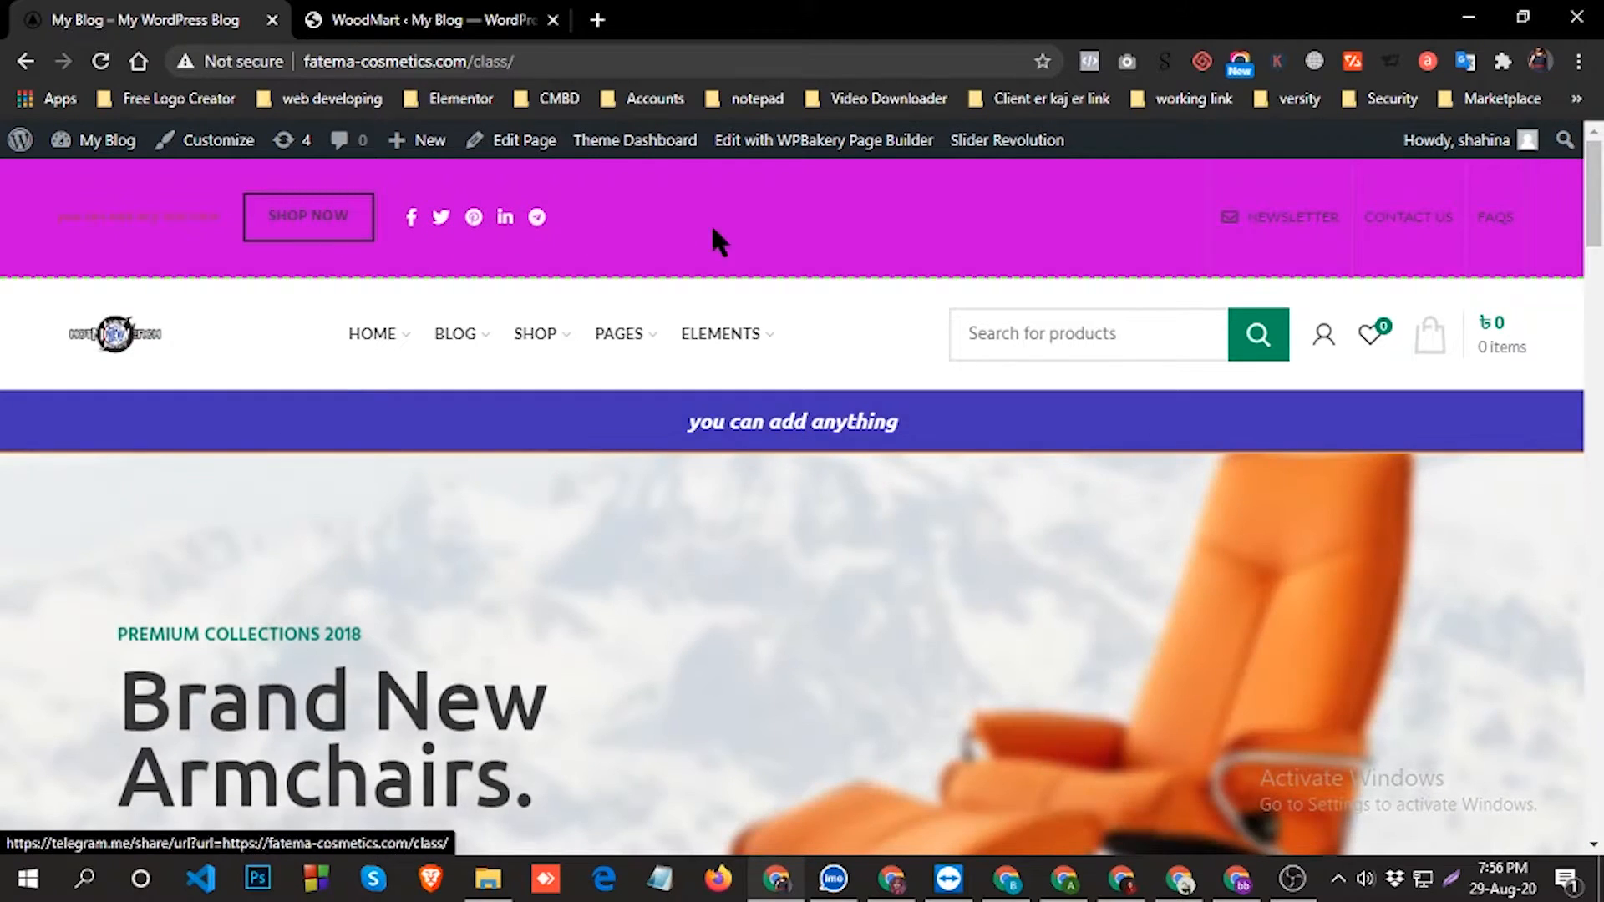
left_click(1455, 880)
left_click_drag(722, 153, 815, 278)
left_click(789, 303)
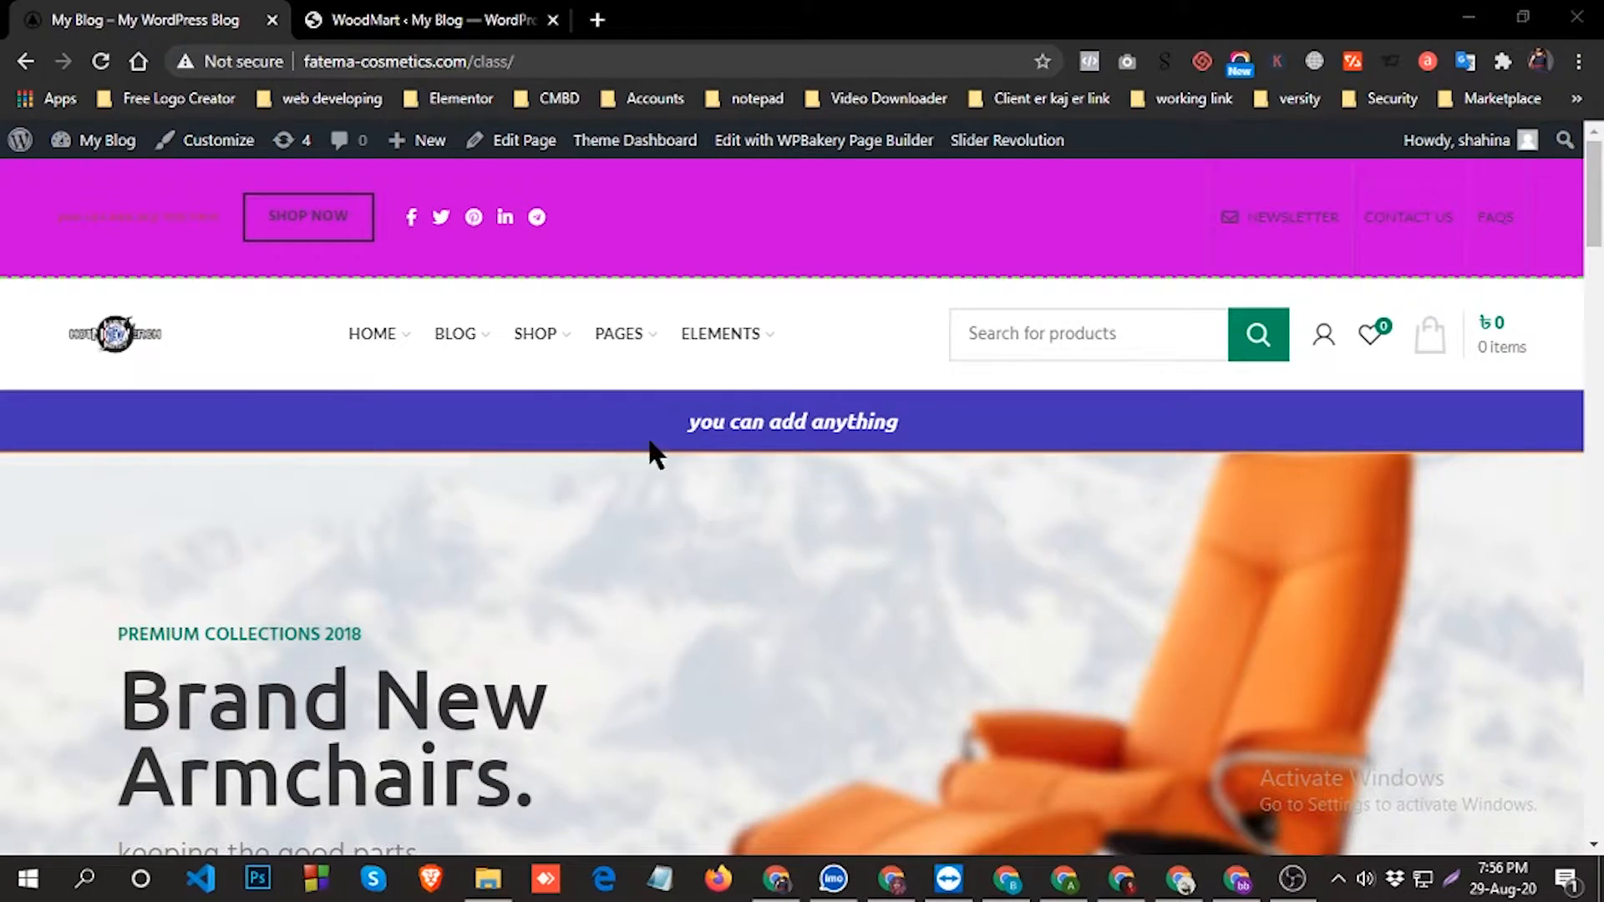
left_click(415, 20)
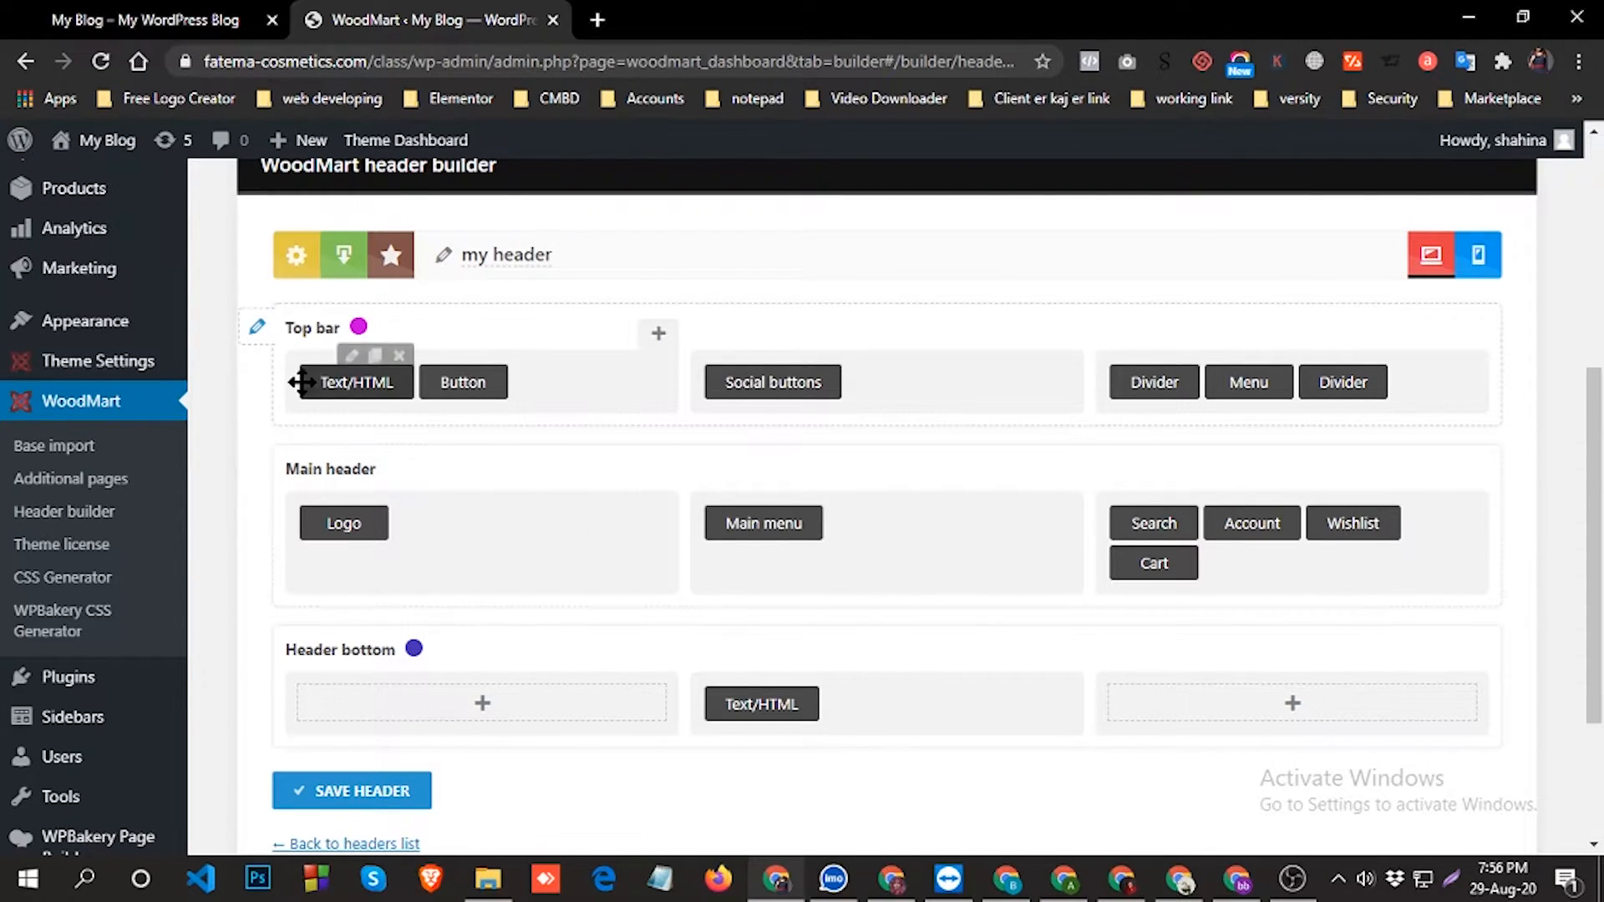
Reduce the Top bar's row height to about 90 px and save the row settings.
left_click(260, 332)
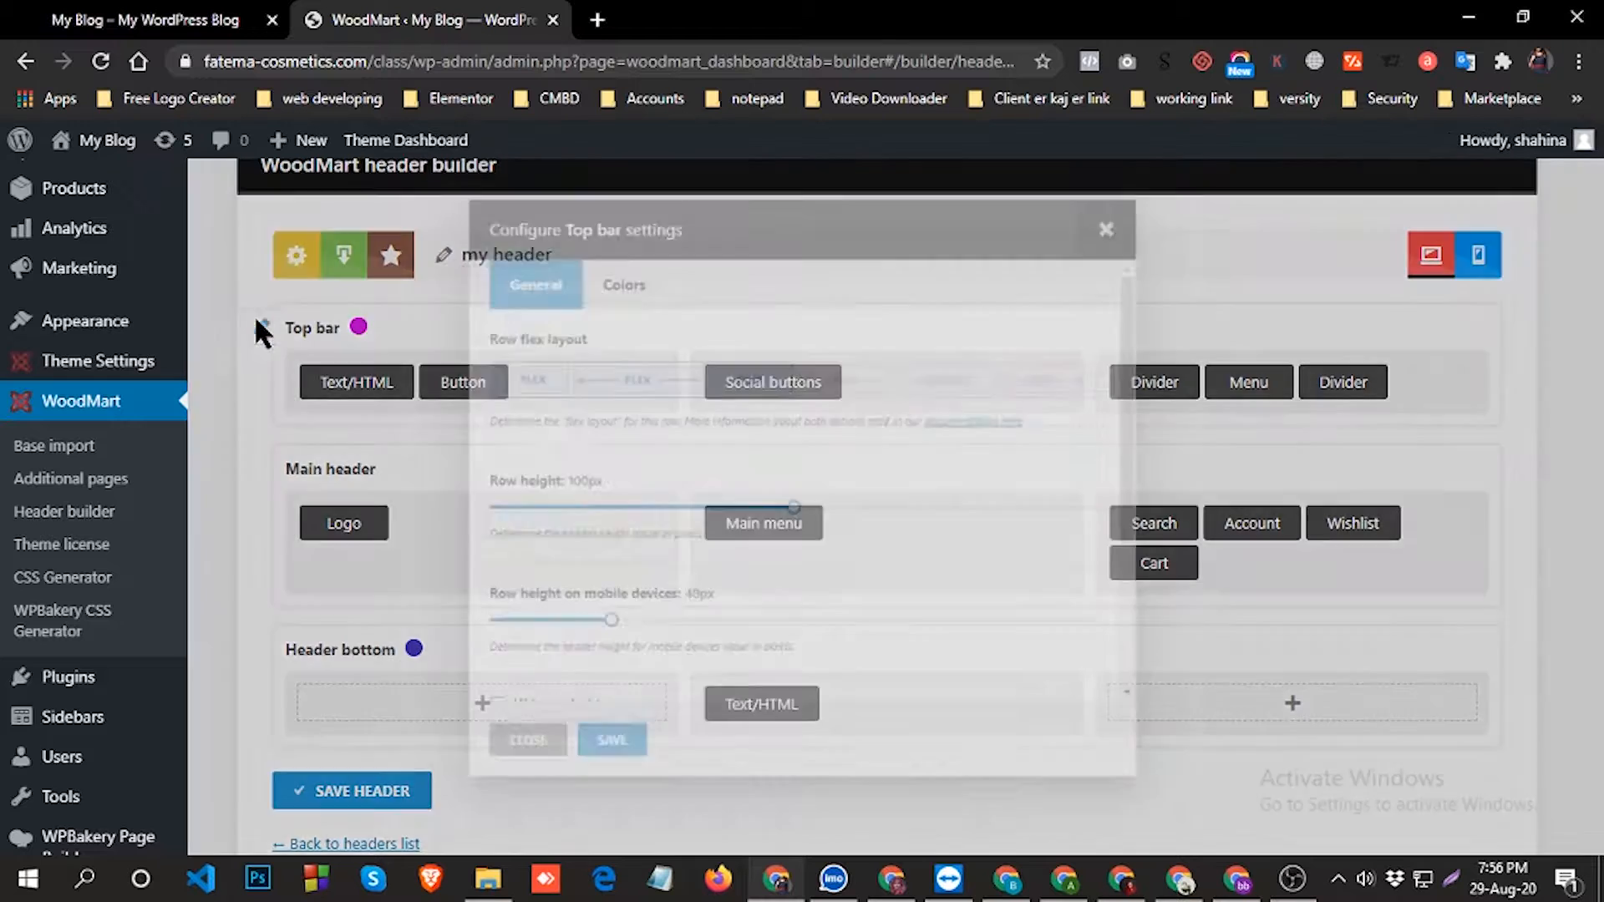
left_click(753, 508)
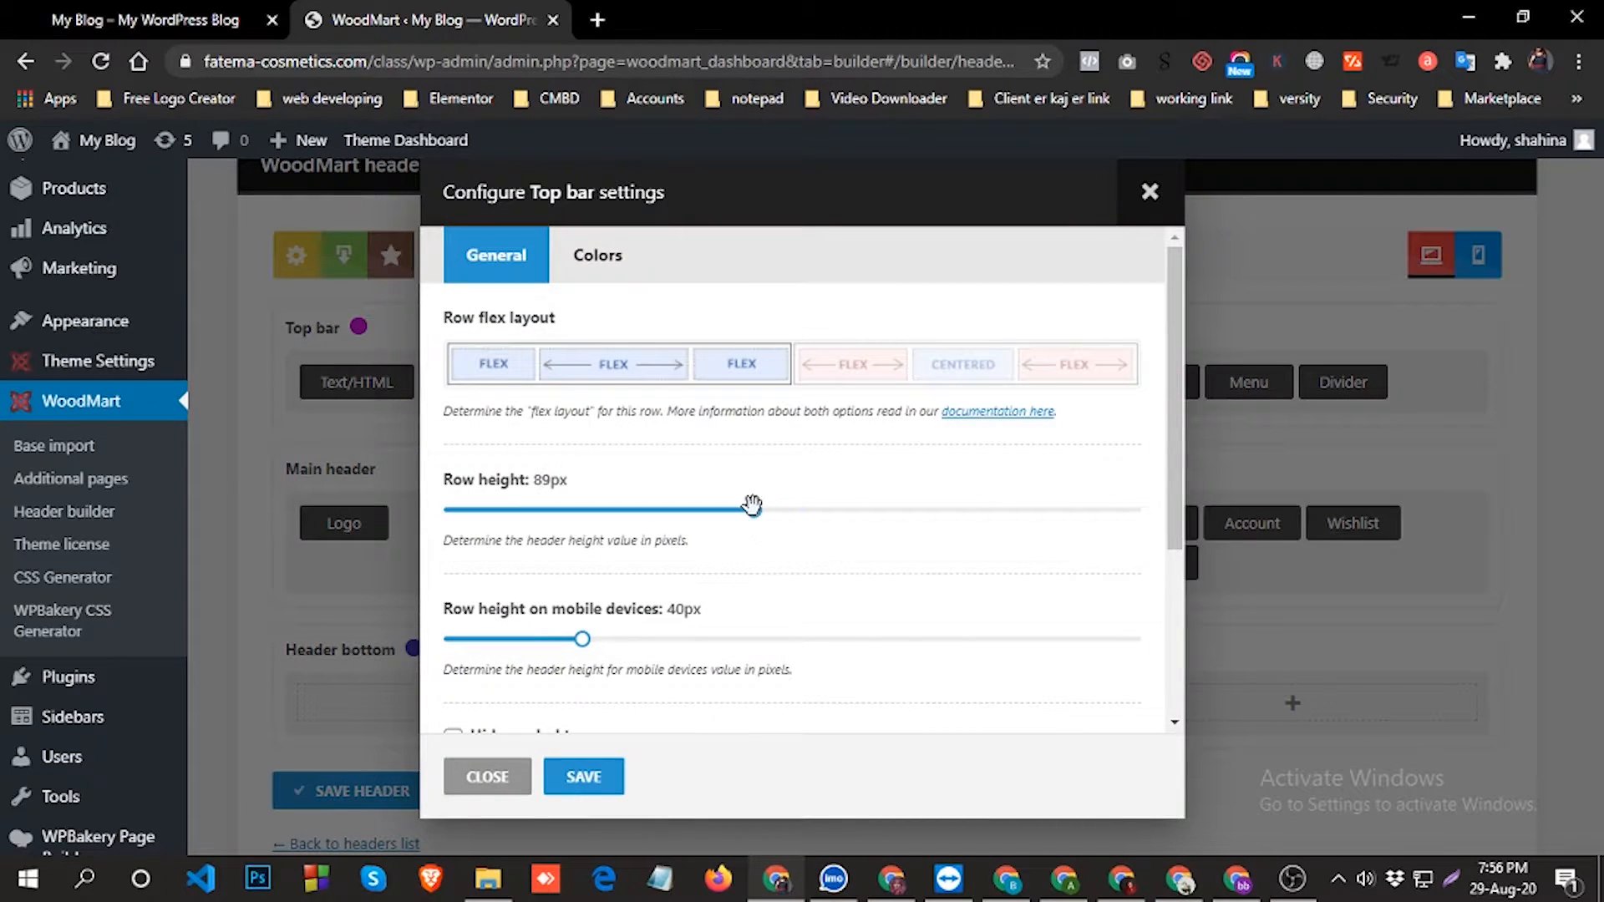
left_click_drag(754, 513, 759, 514)
left_click(588, 778)
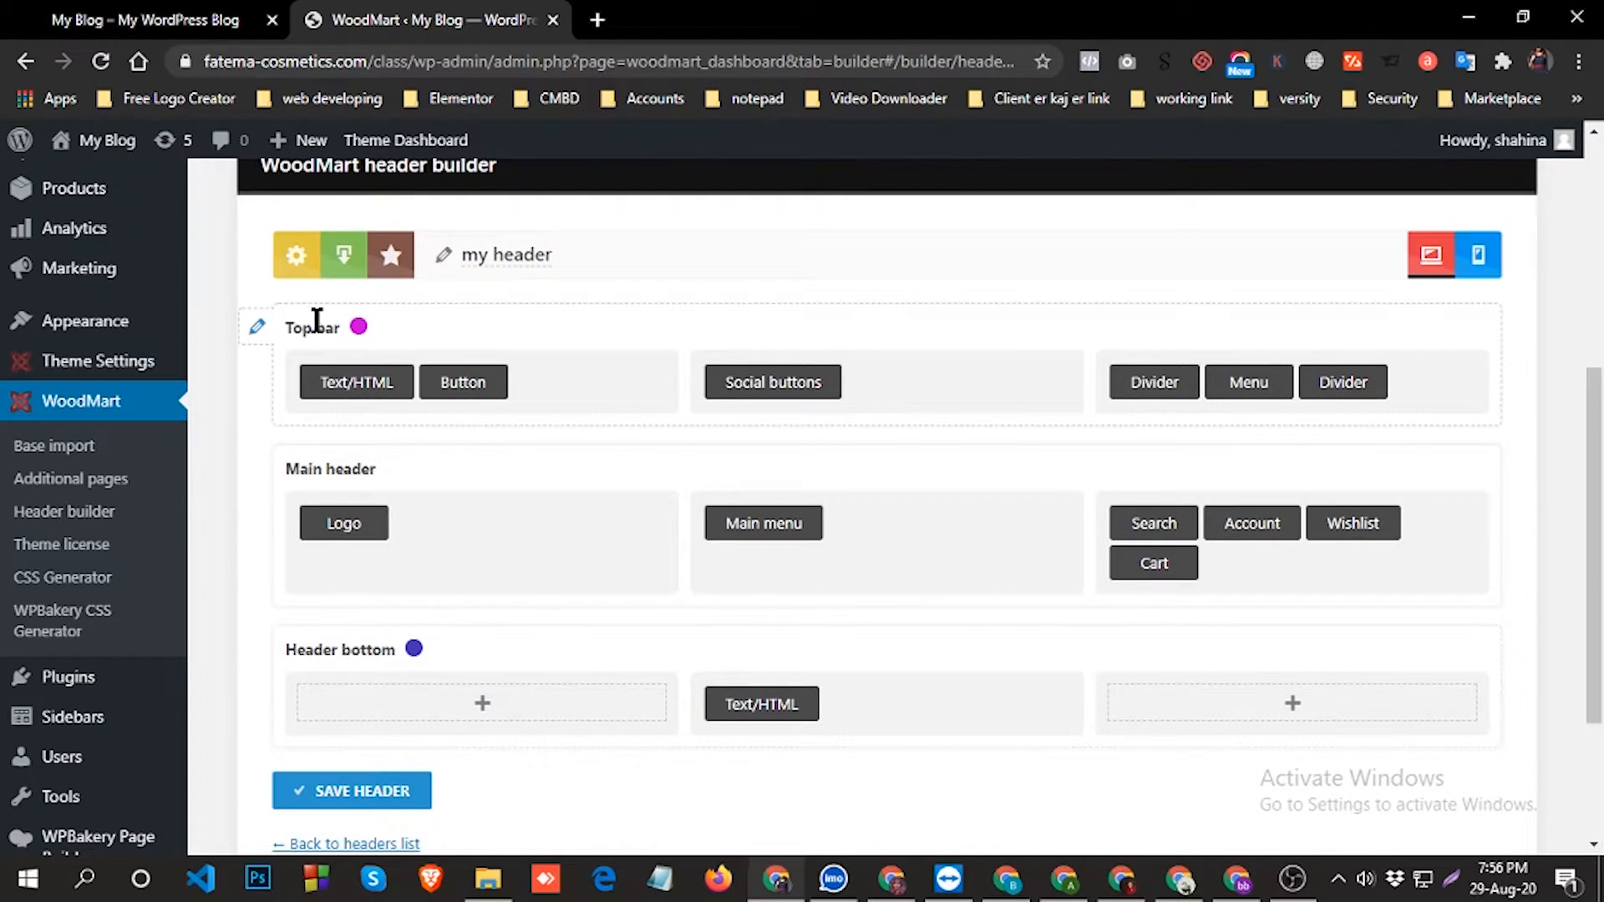
Clear the Top bar's background color in its background settings.
left_click(258, 327)
left_click(601, 268)
scroll(1036, 568, "down", 3)
scroll(1027, 576, "up", 1)
left_click(872, 439)
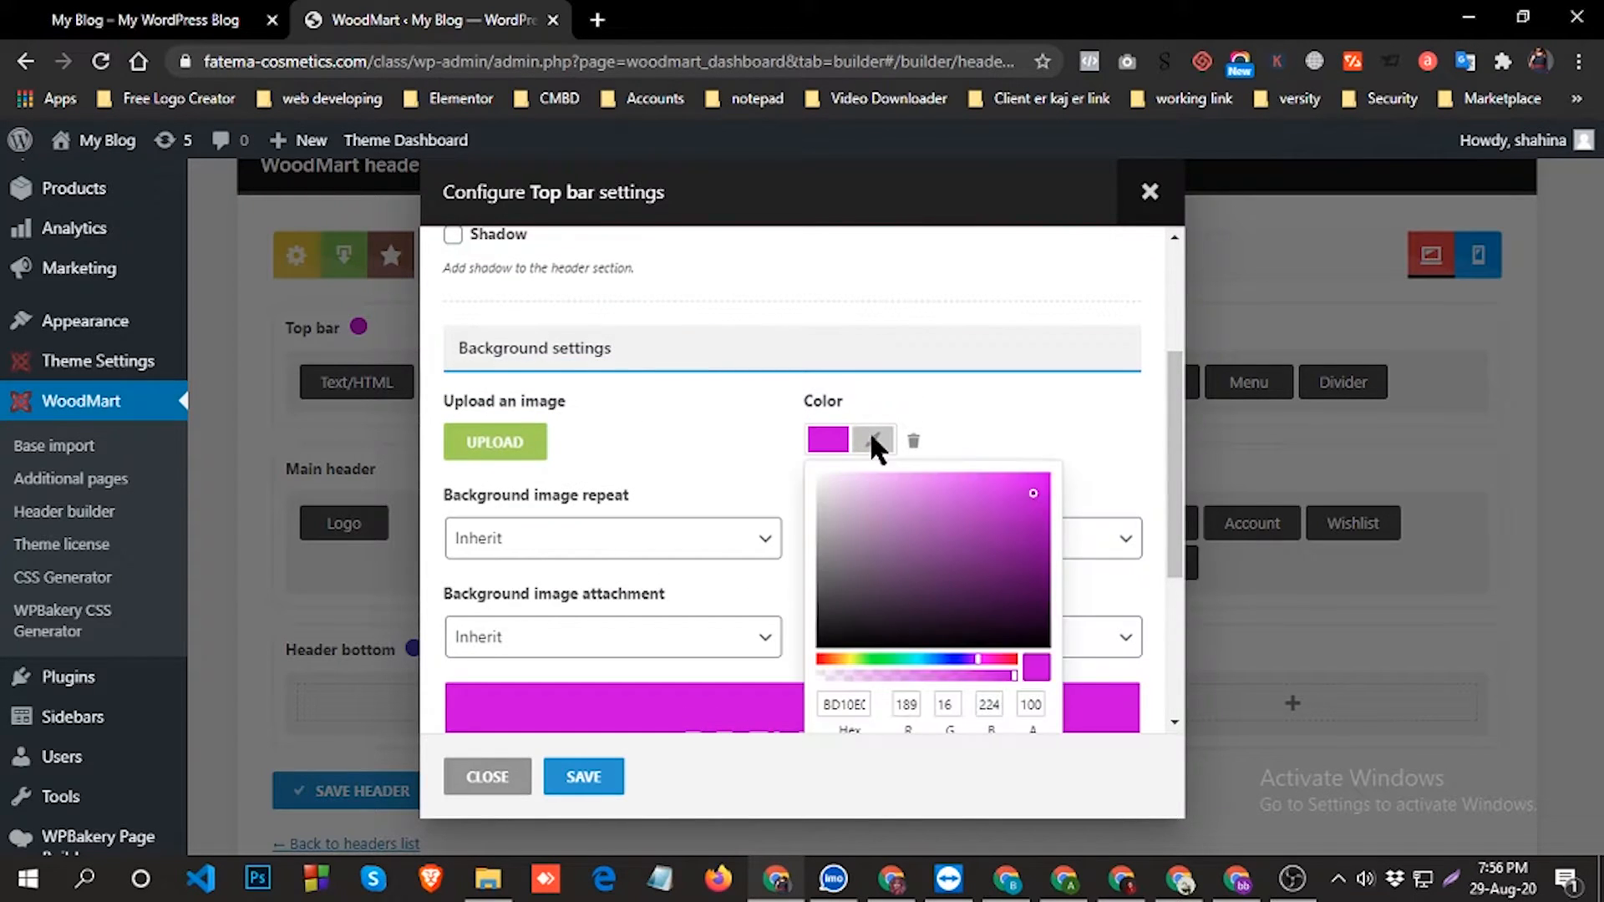
left_click(969, 424)
left_click(913, 441)
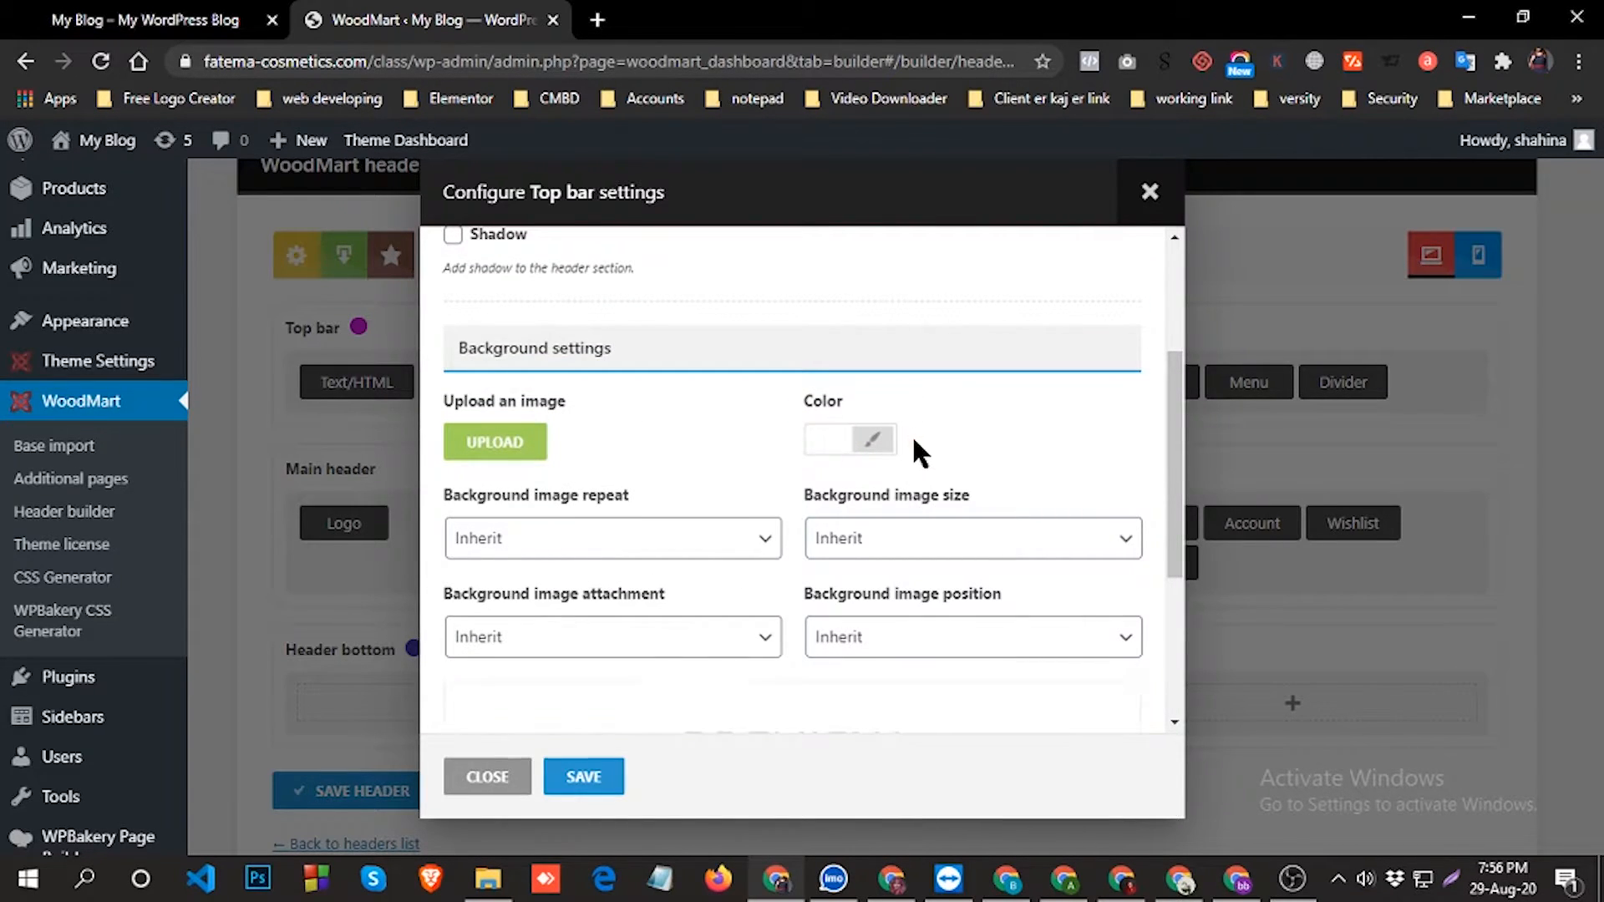
Clear the Top bar's bottom border color, set the border width to 0, and save the row settings.
scroll(810, 488, "down", 4)
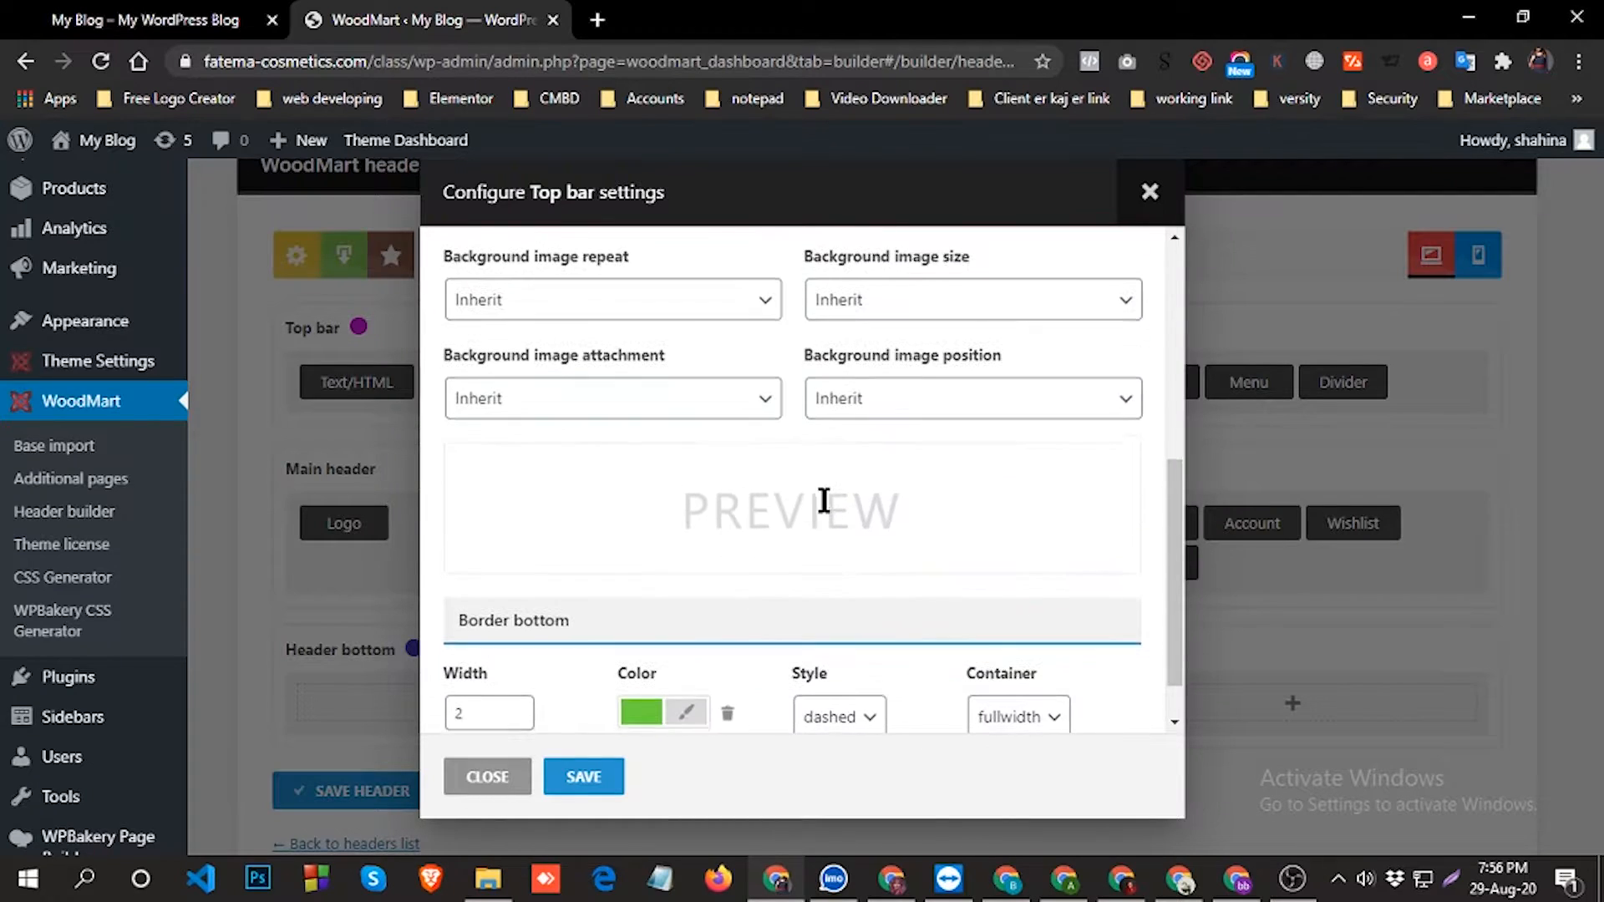
left_click(728, 655)
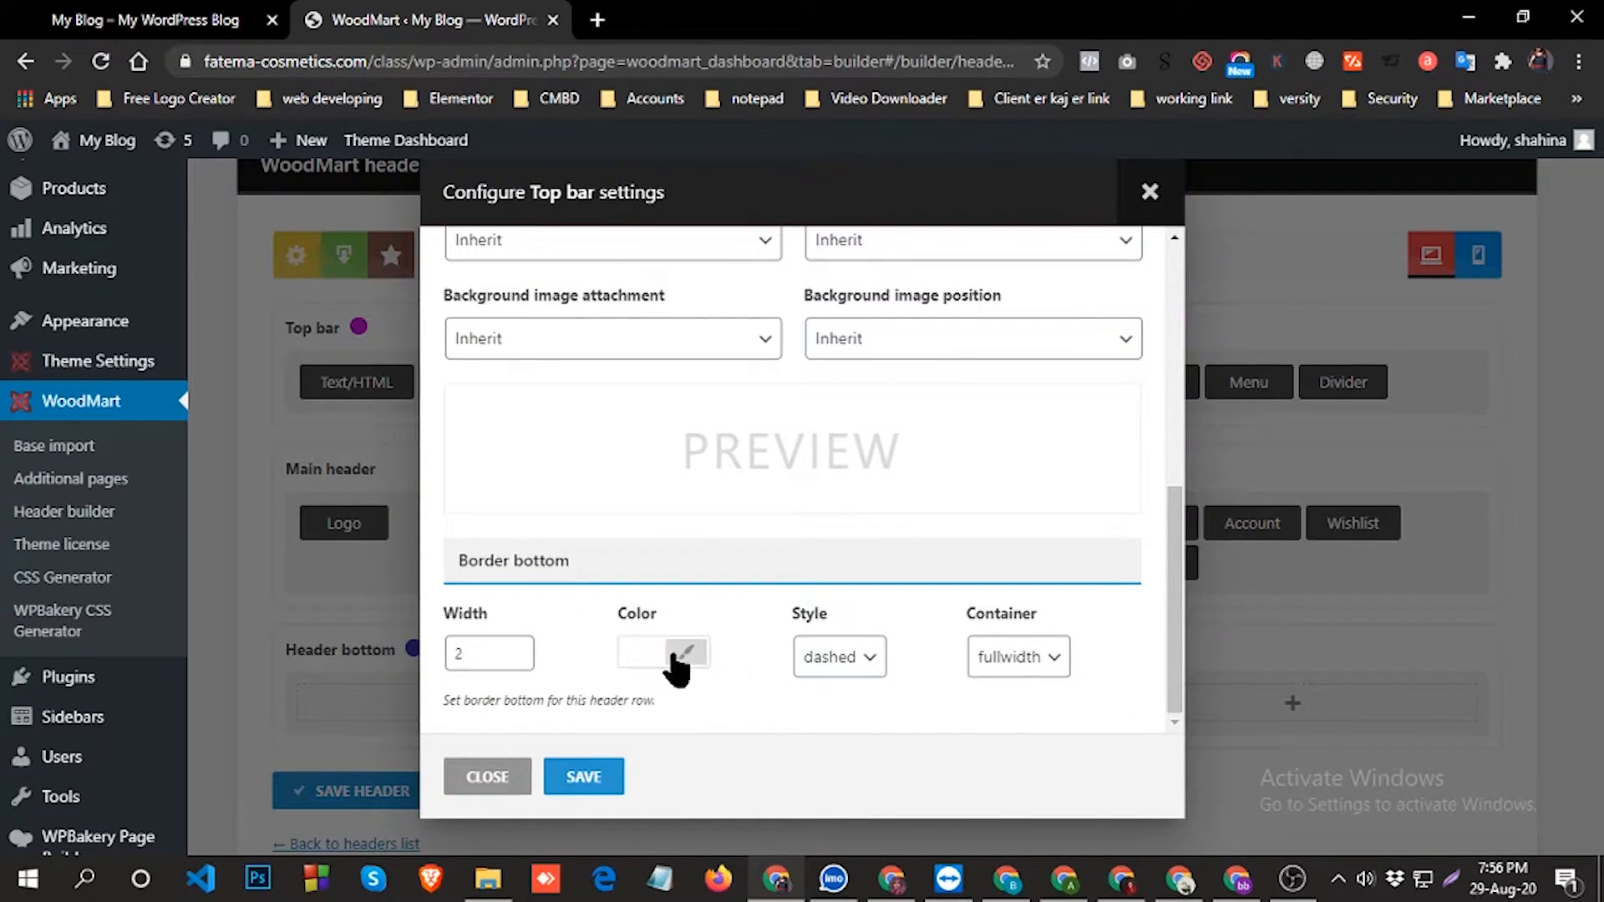
left_click(515, 661)
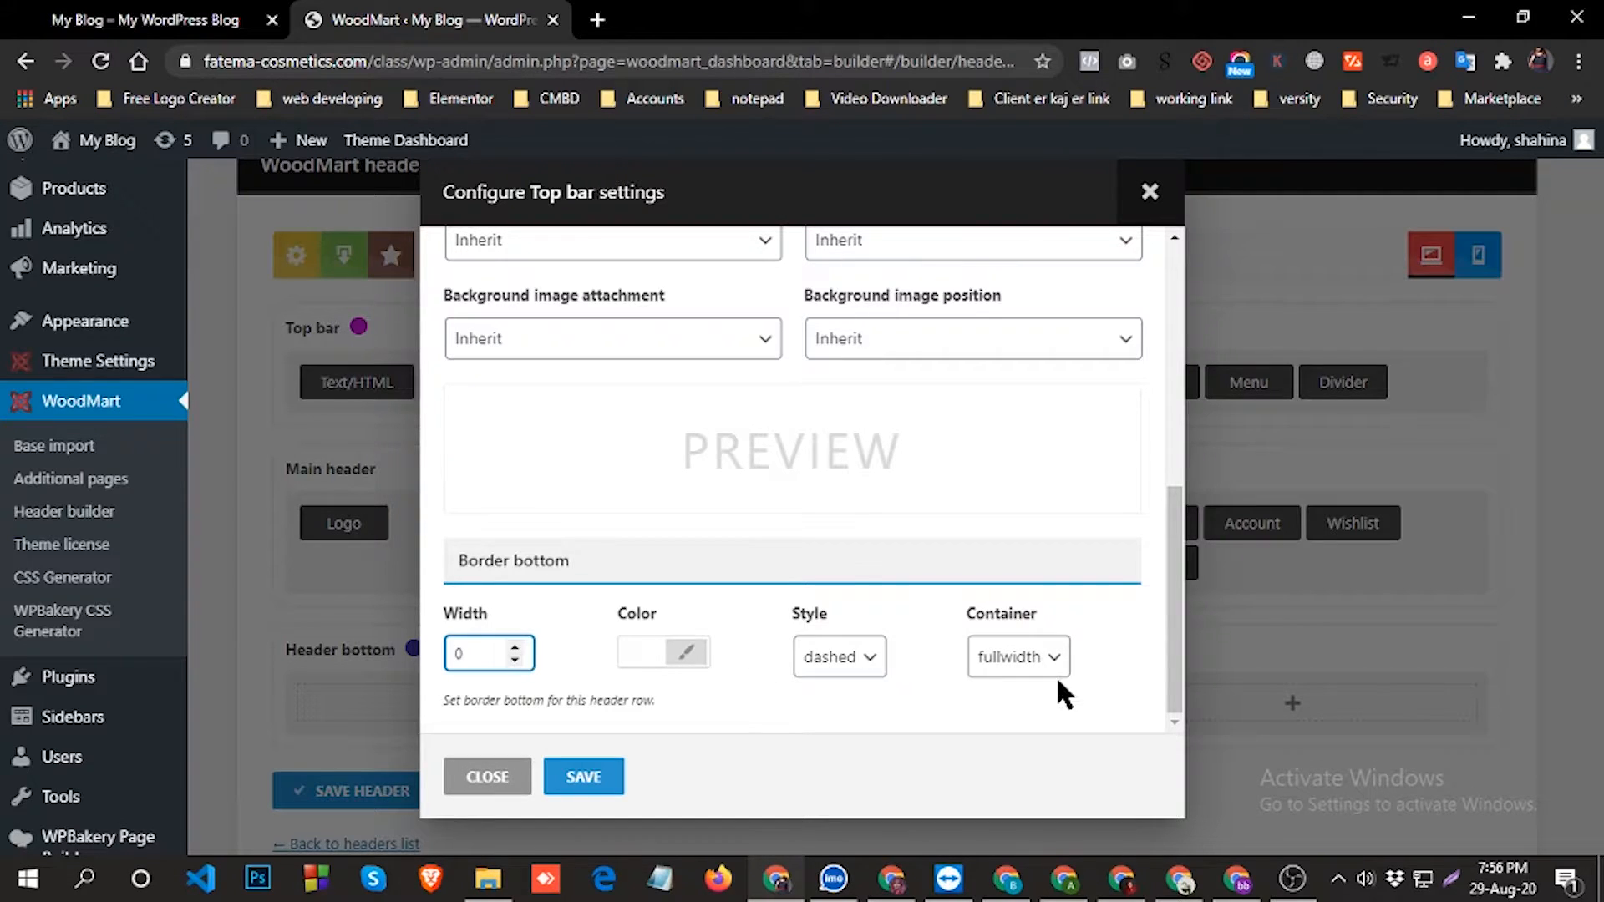
left_click(583, 776)
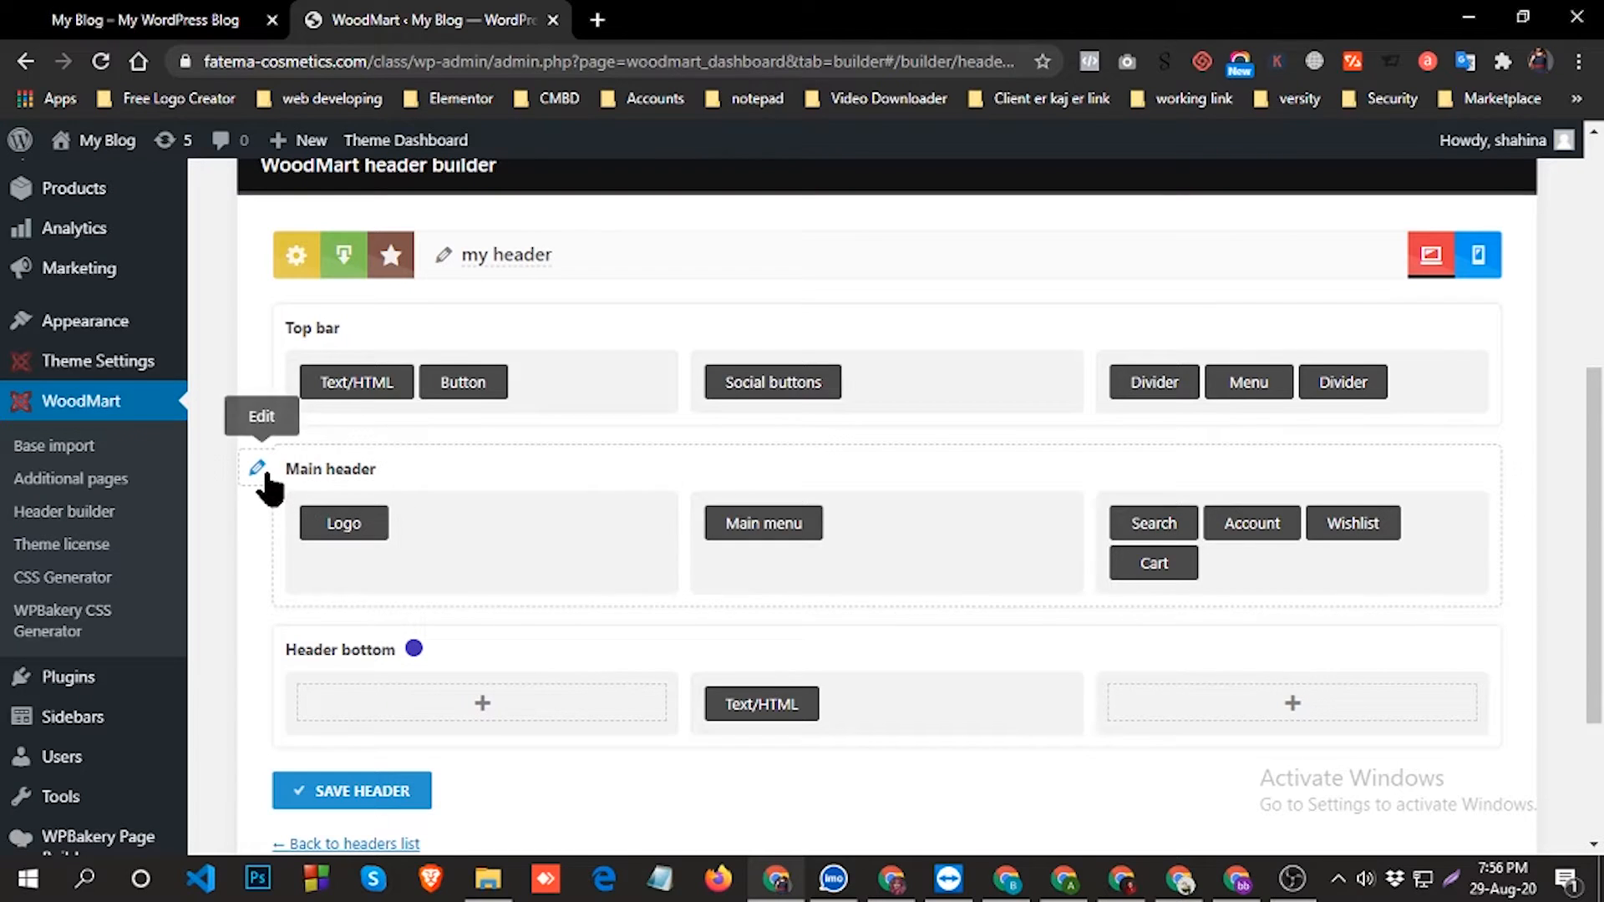
Set the Main header's row height to 129 px and its row height on mobile devices to about 74 px.
left_click(259, 469)
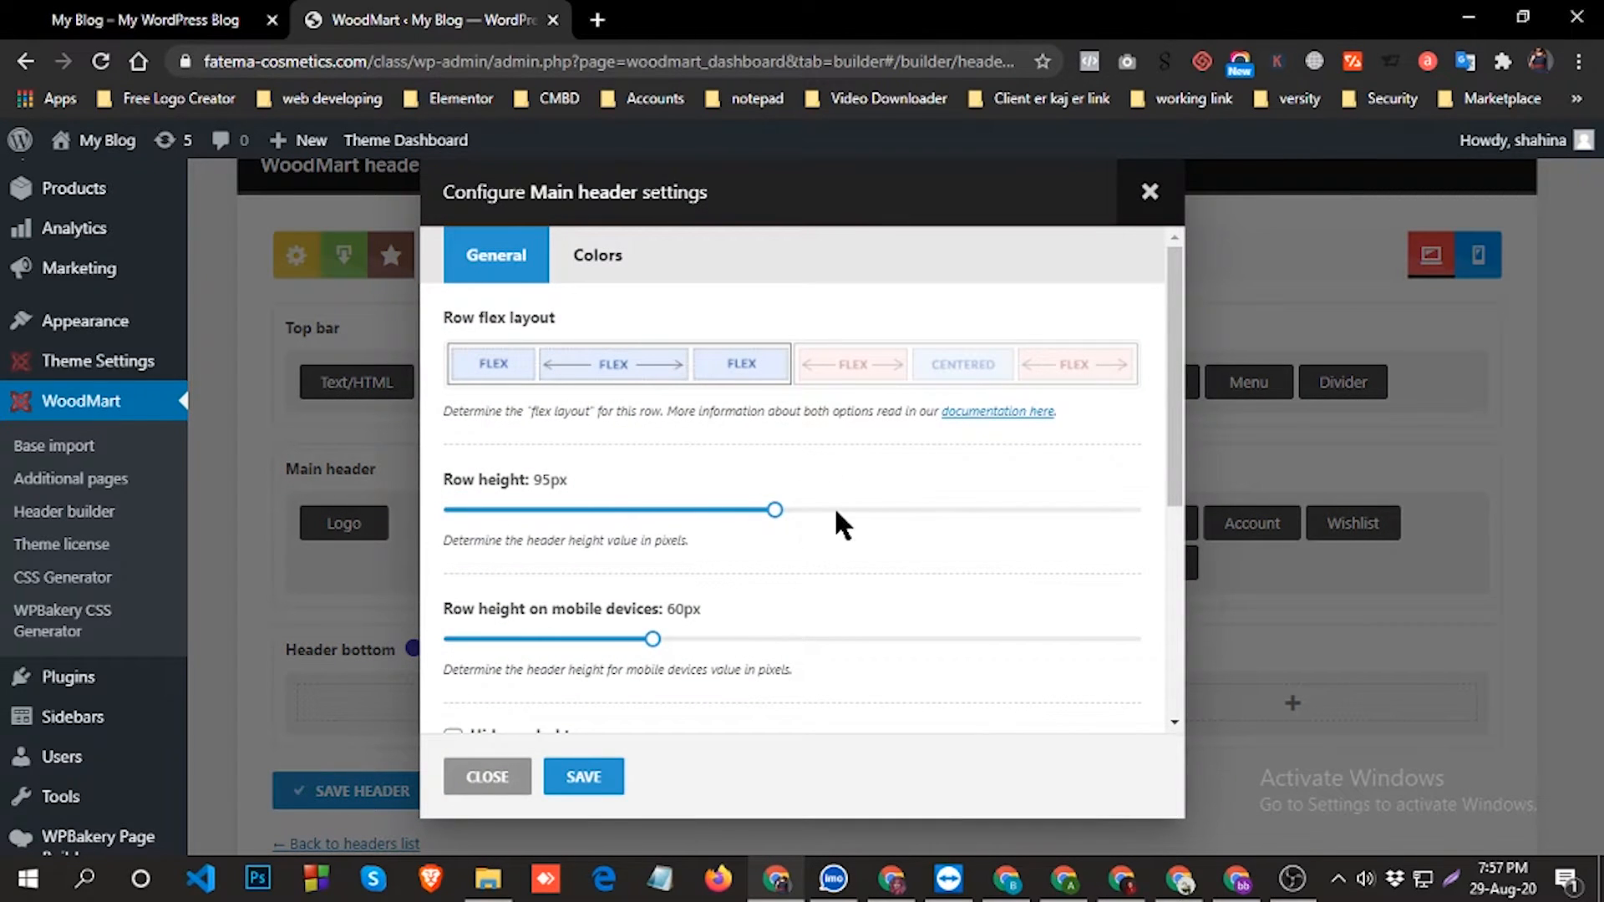
left_click(852, 509)
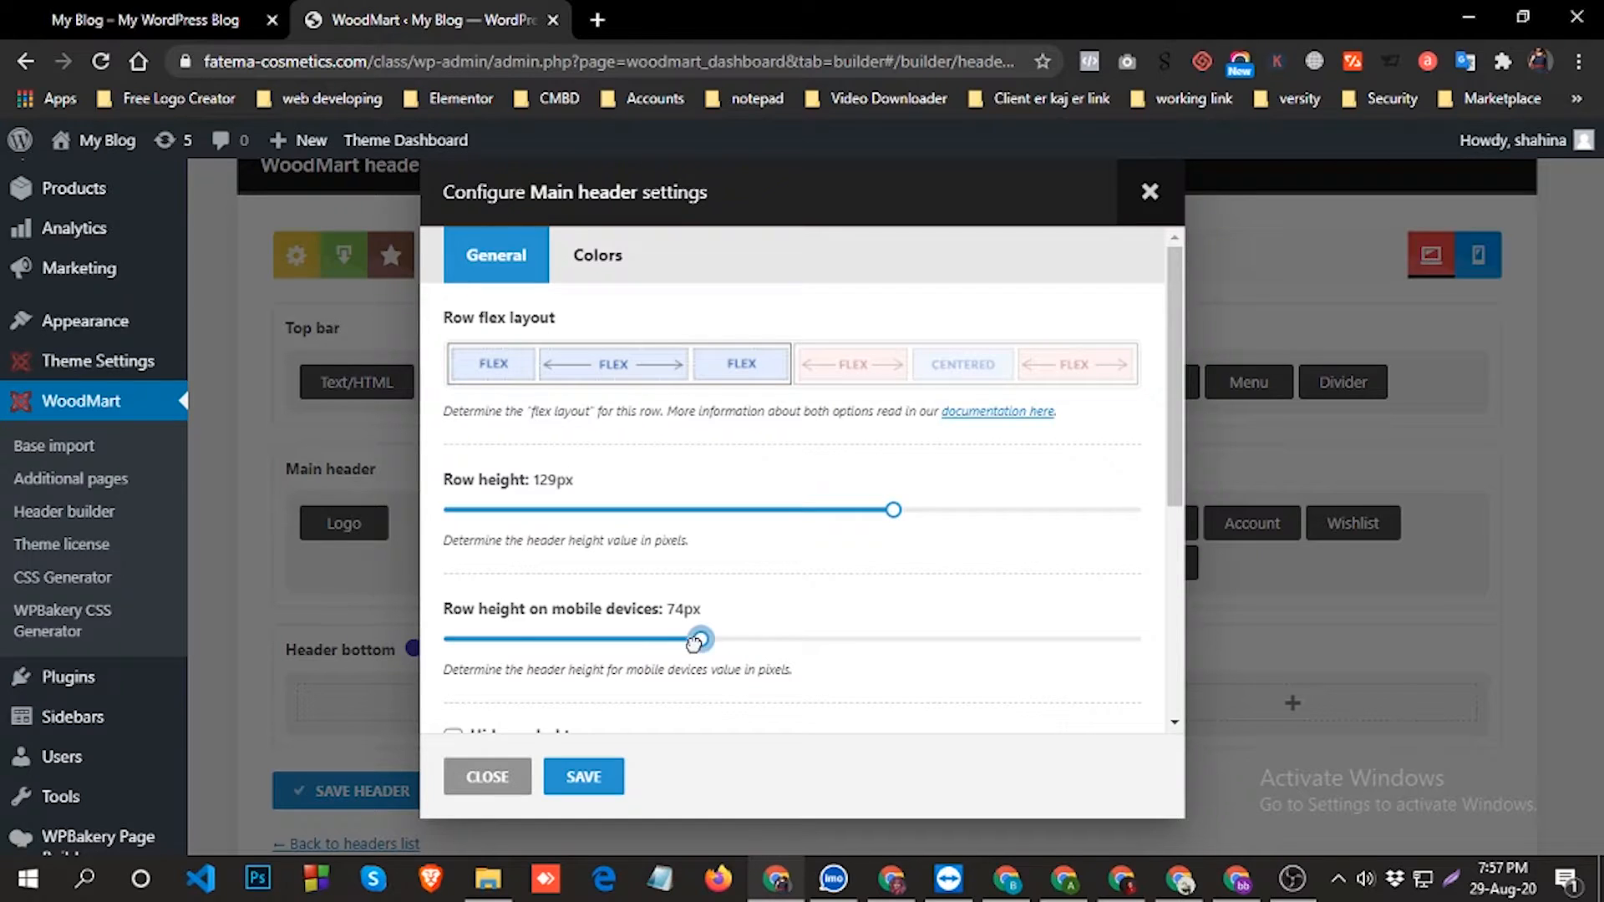
scroll(702, 627, "down", 5)
scroll(710, 685, "up", 4)
scroll(700, 648, "up", 1)
Set the Main header's text color scheme to Light and its background to the orange preset F5A623.
left_click(636, 272)
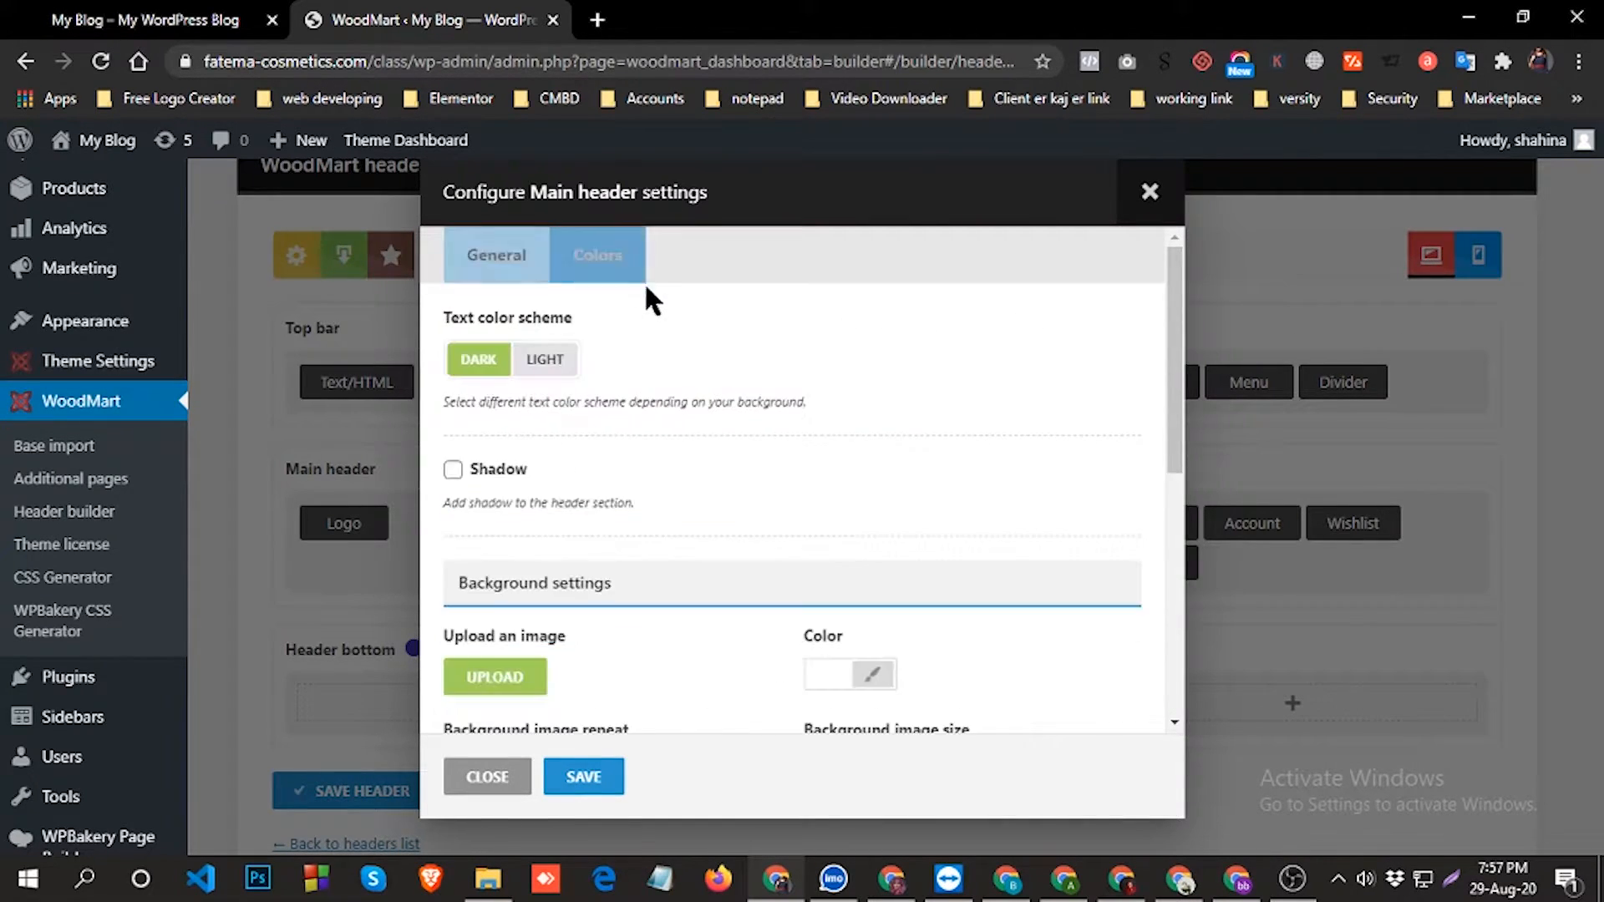
left_click(542, 361)
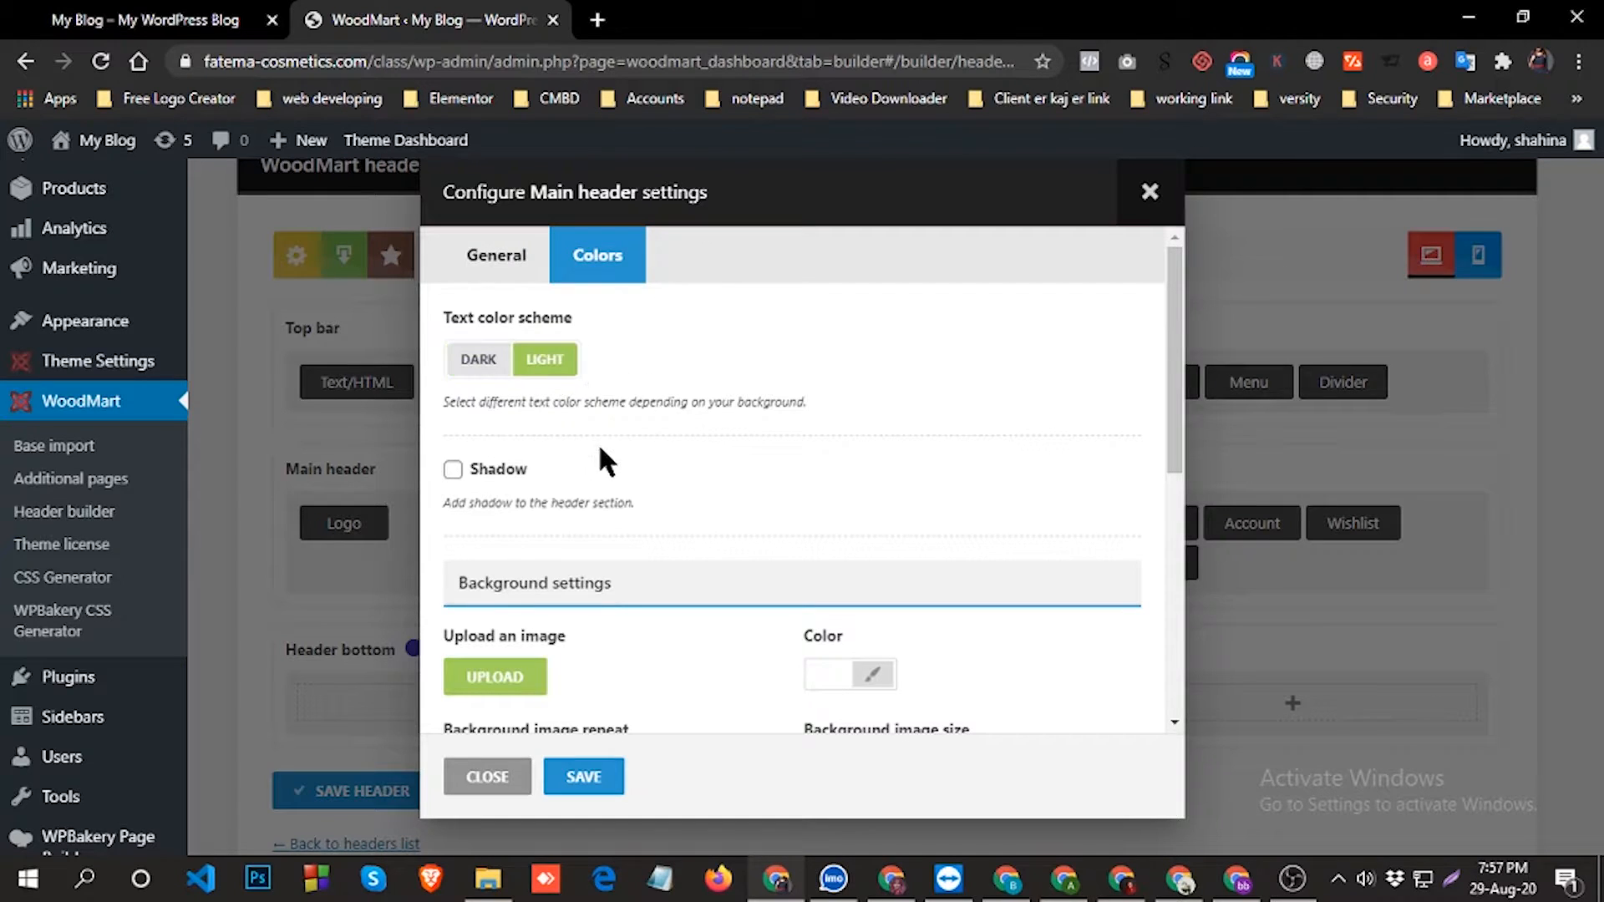
scroll(823, 568, "down", 3)
left_click(877, 445)
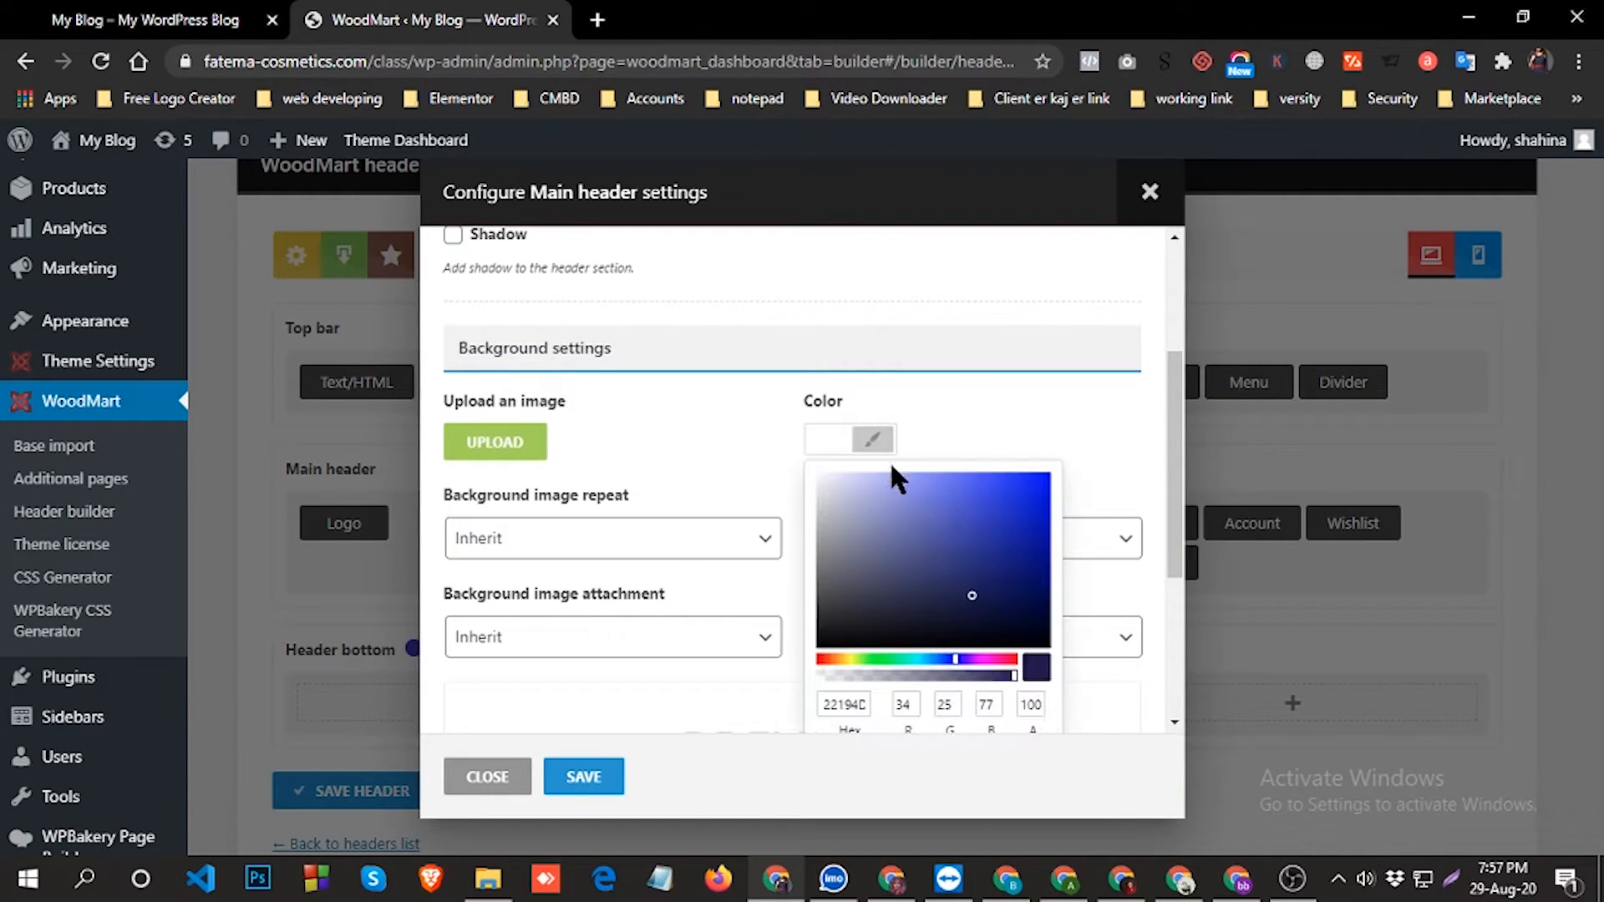
left_click(979, 543)
left_click(908, 550)
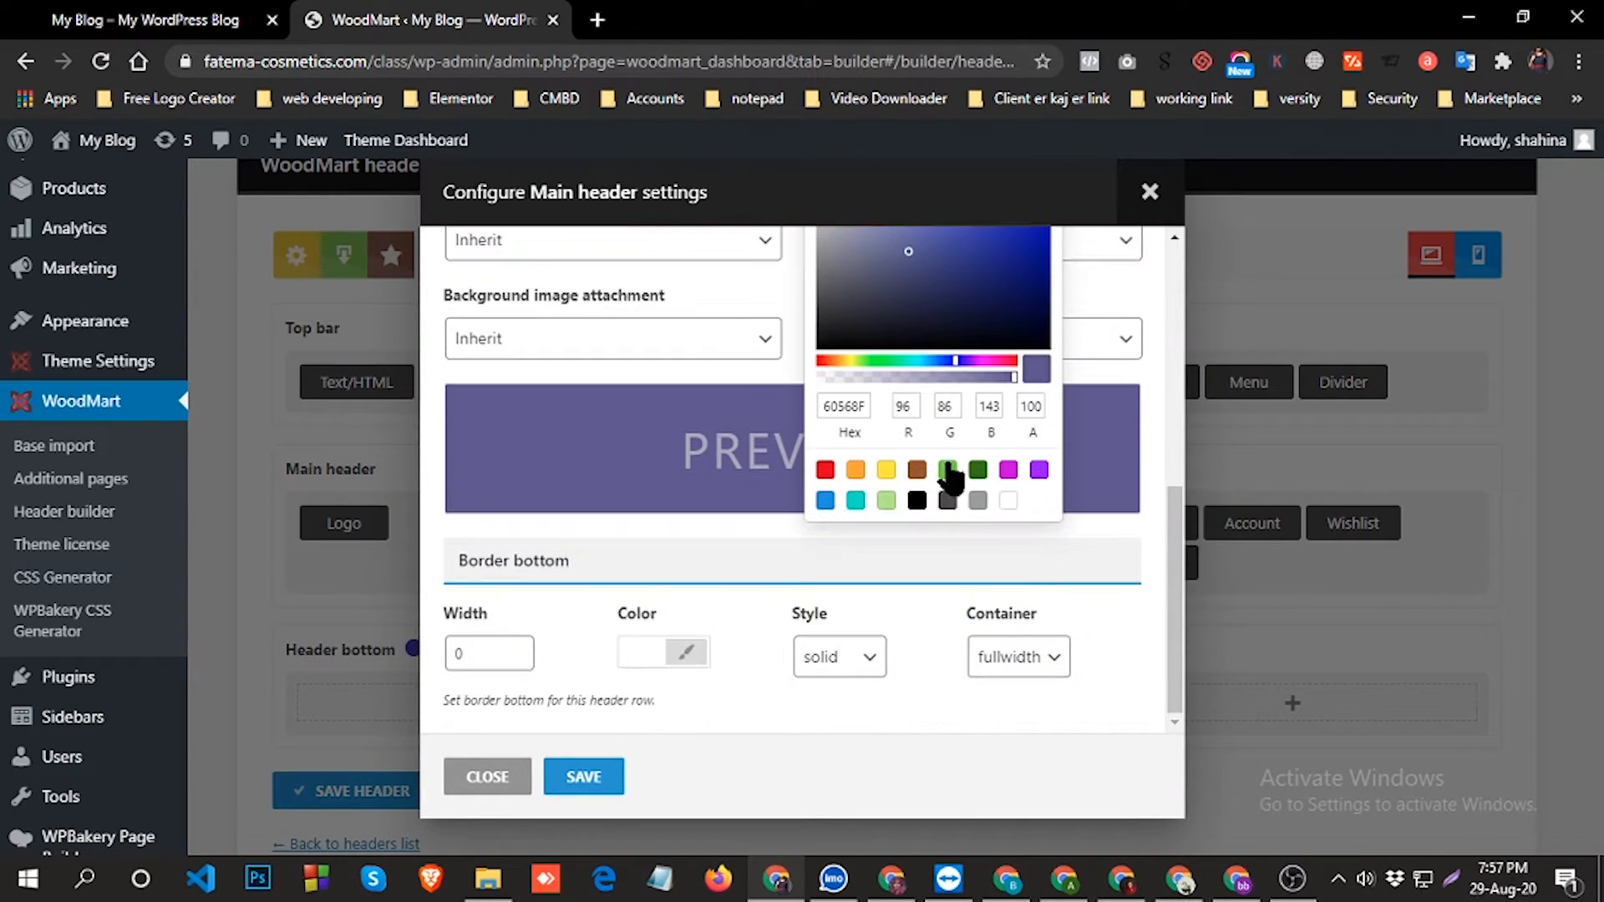
left_click(862, 468)
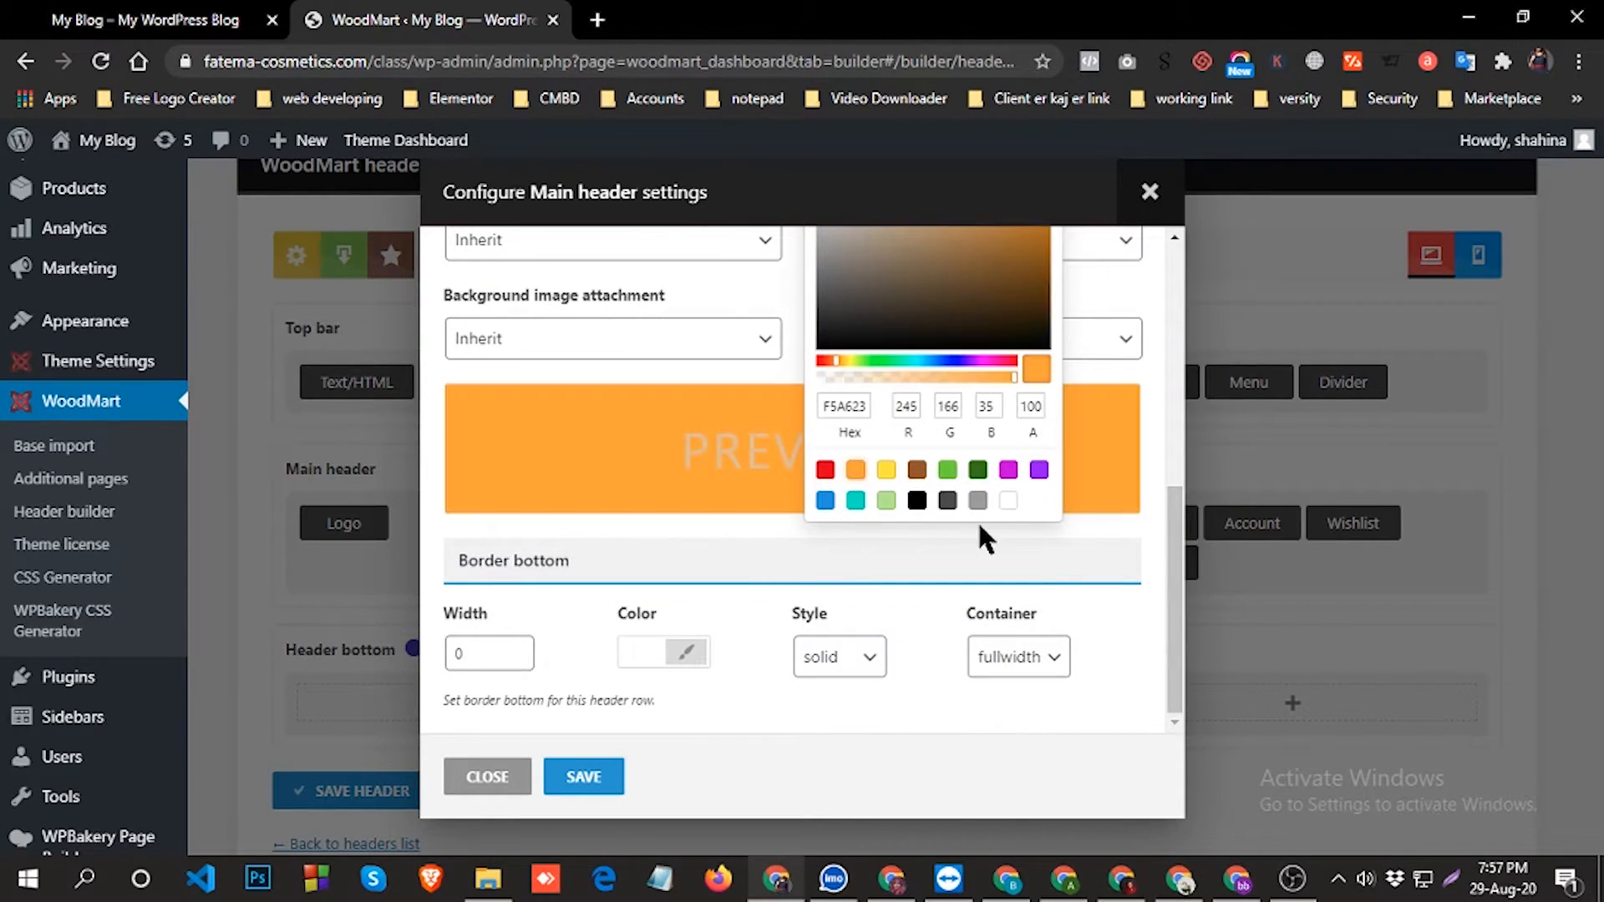
Close the color picker and save both the Main header's row settings and the whole header.
left_click(838, 722)
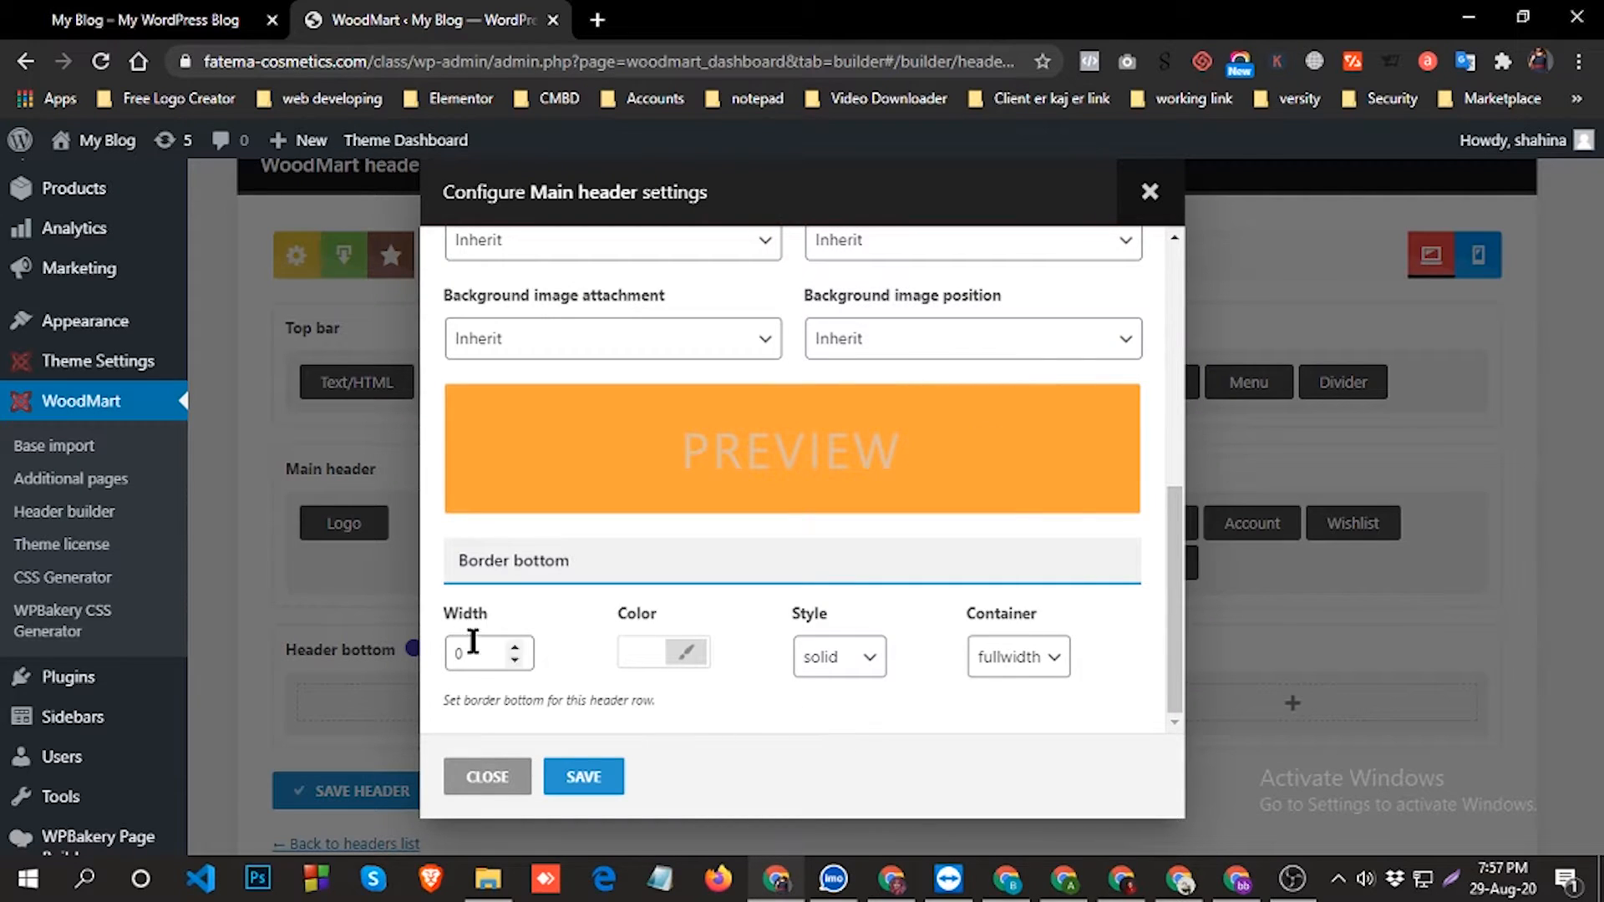
left_click(590, 783)
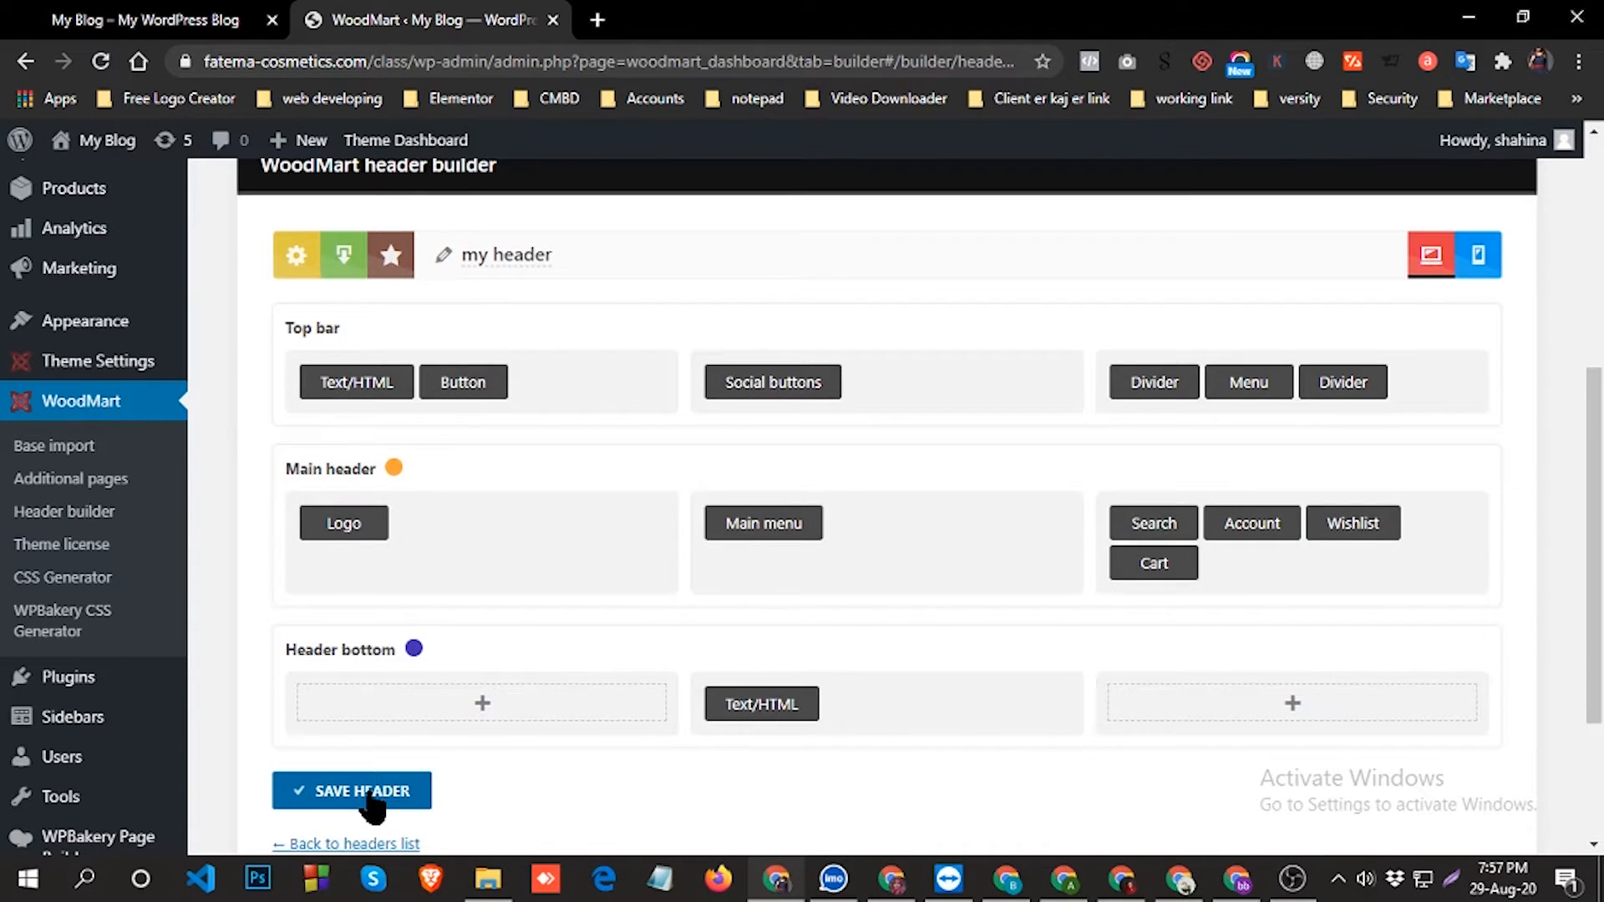
left_click(370, 790)
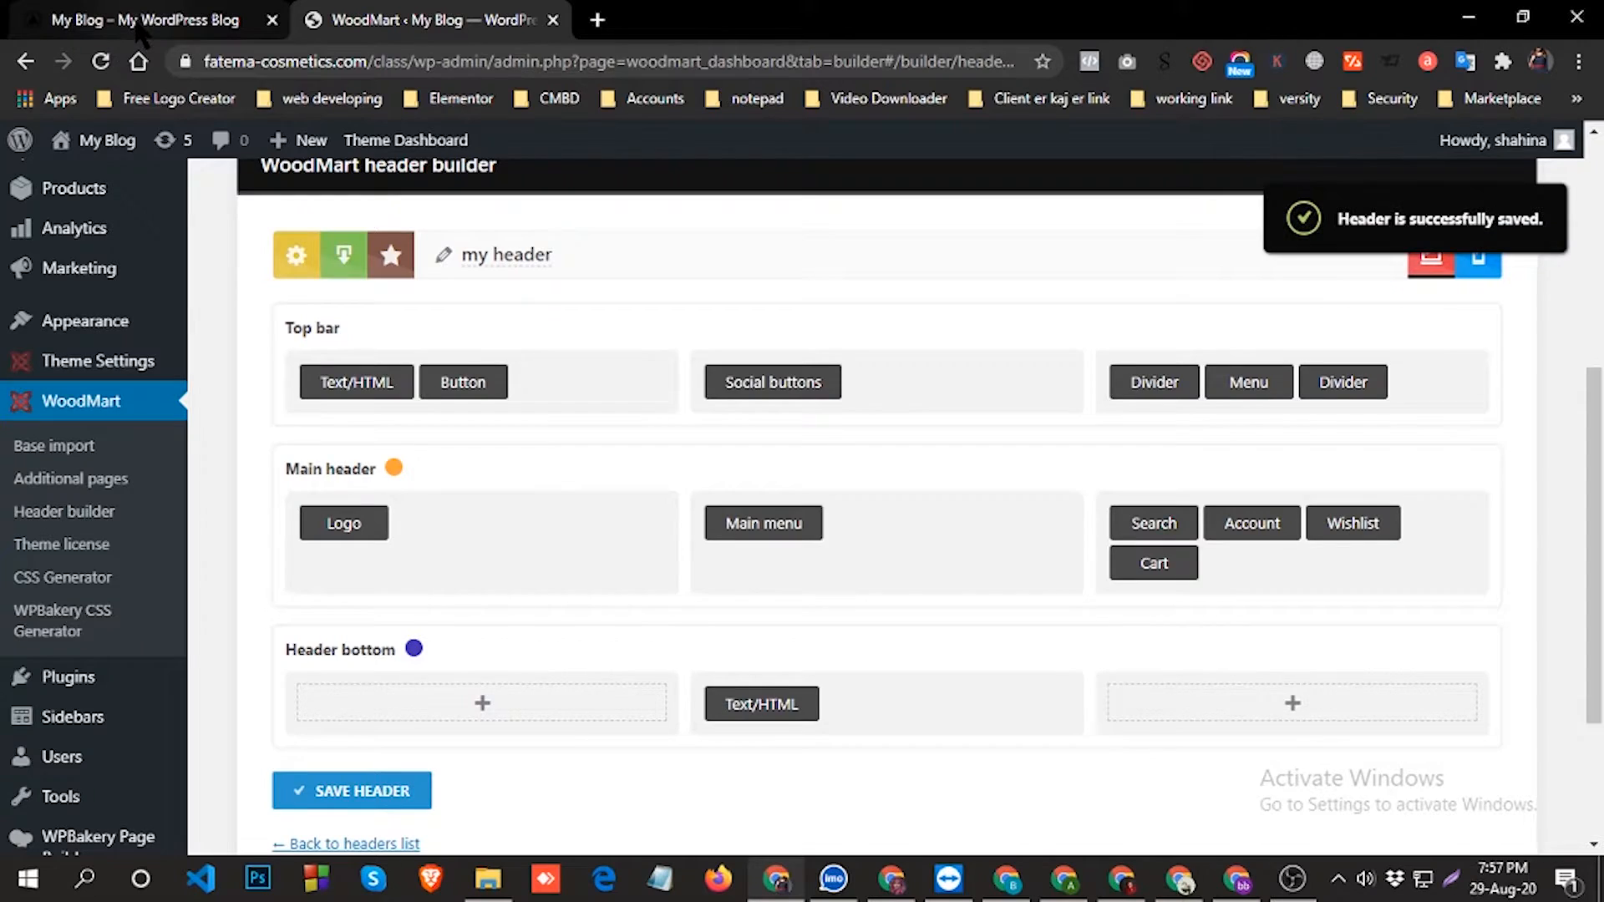
Reload the site's front page to check the updated Top bar and Main header, and return to the header builder.
left_click(142, 20)
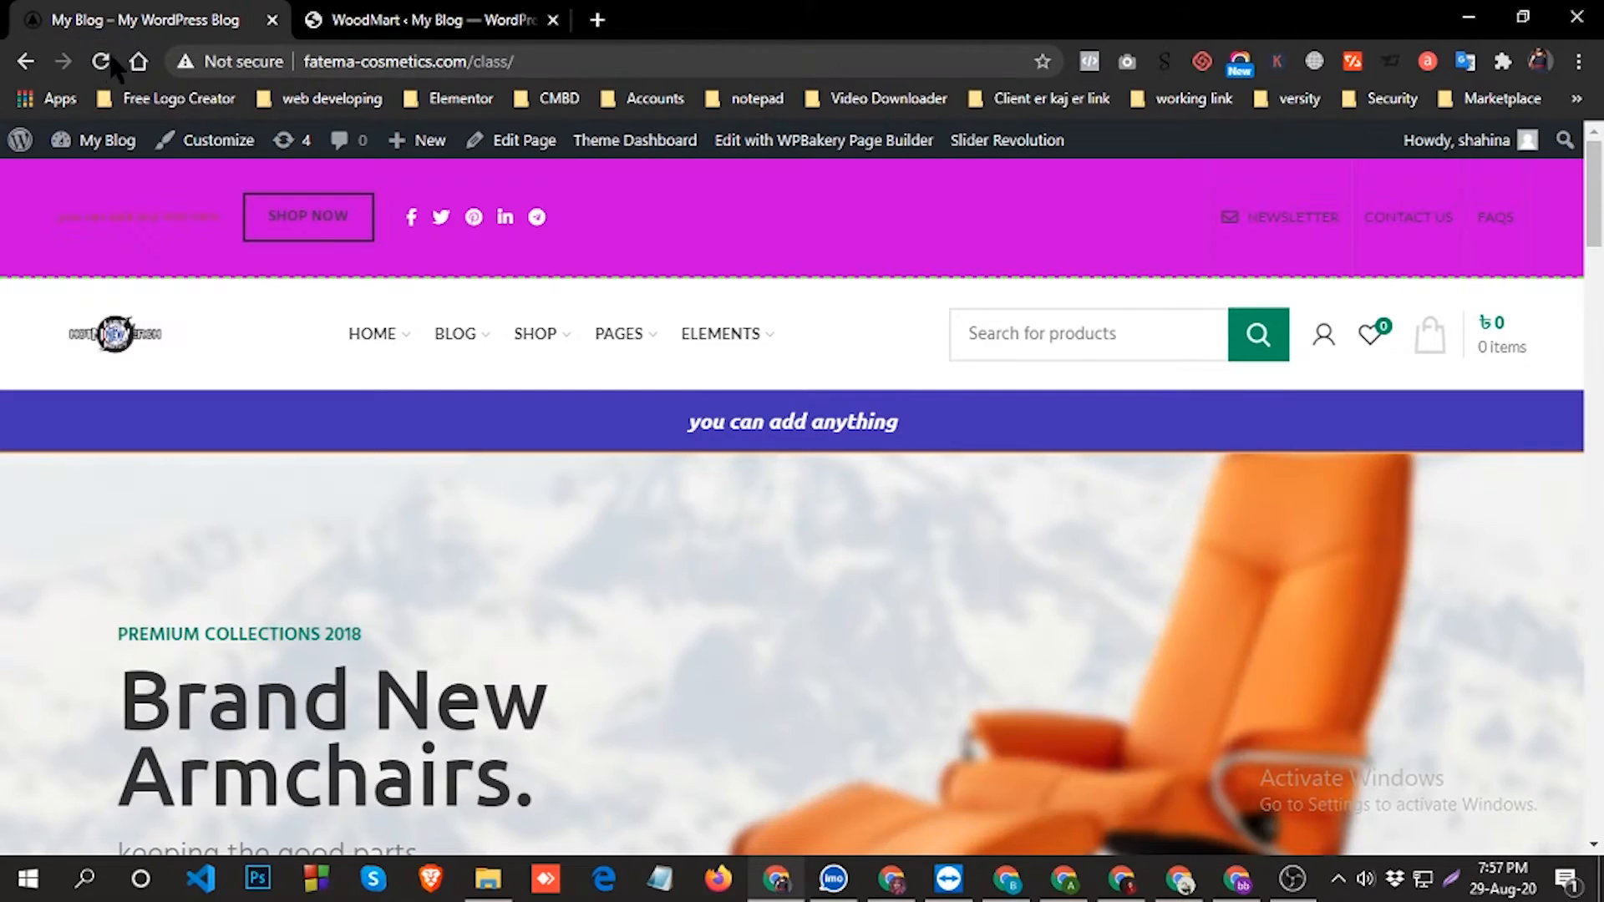
left_click(101, 64)
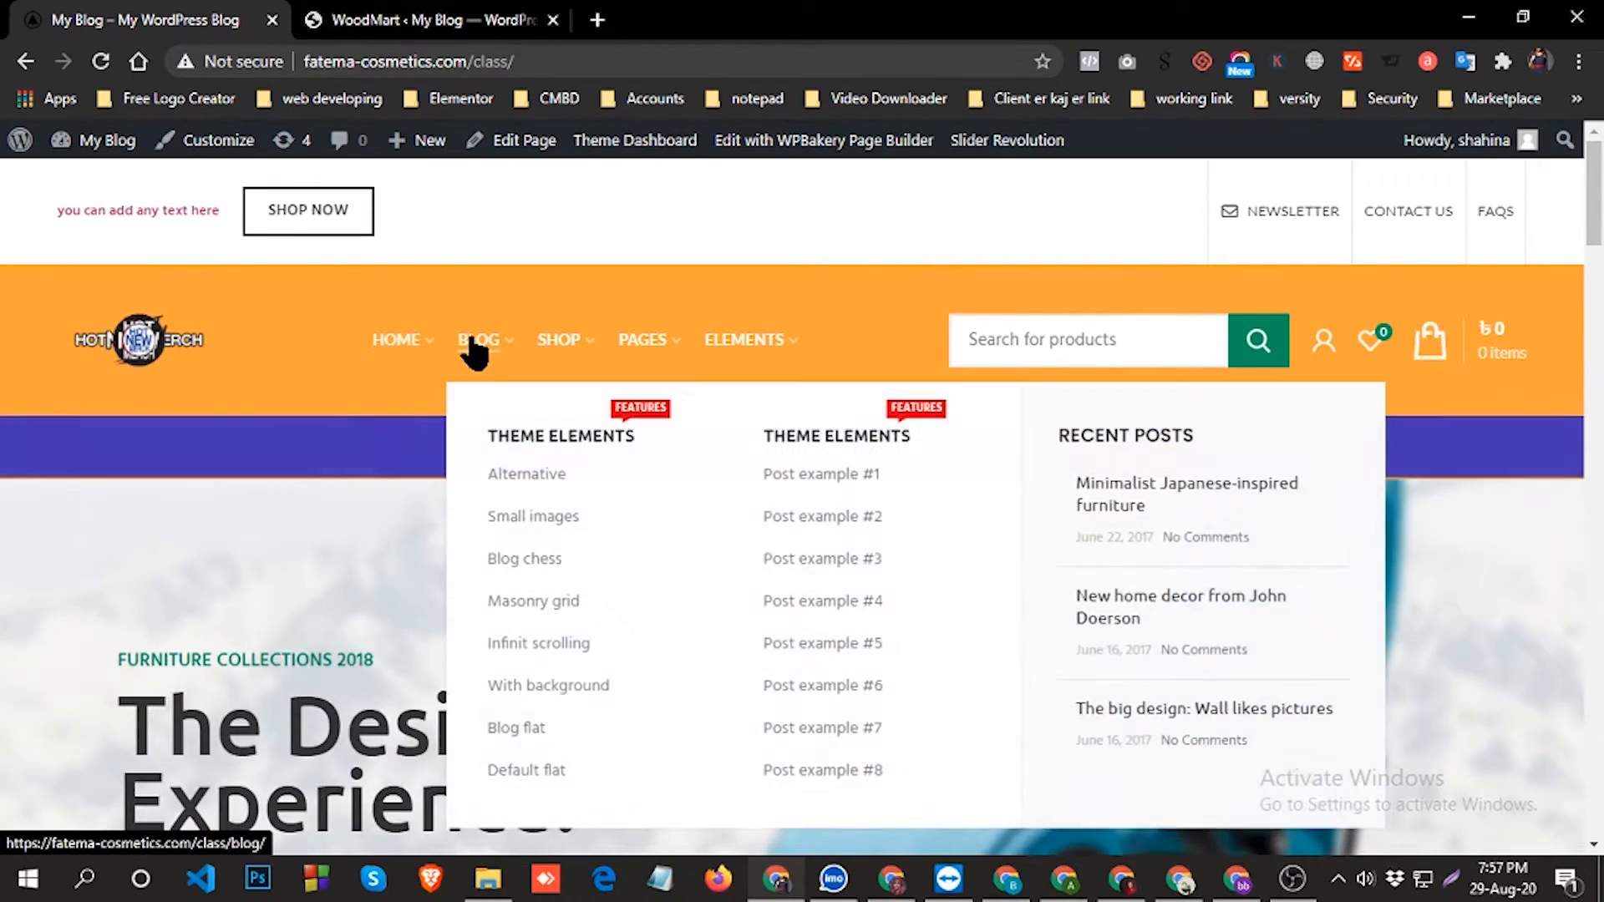
mouse_move(579, 355)
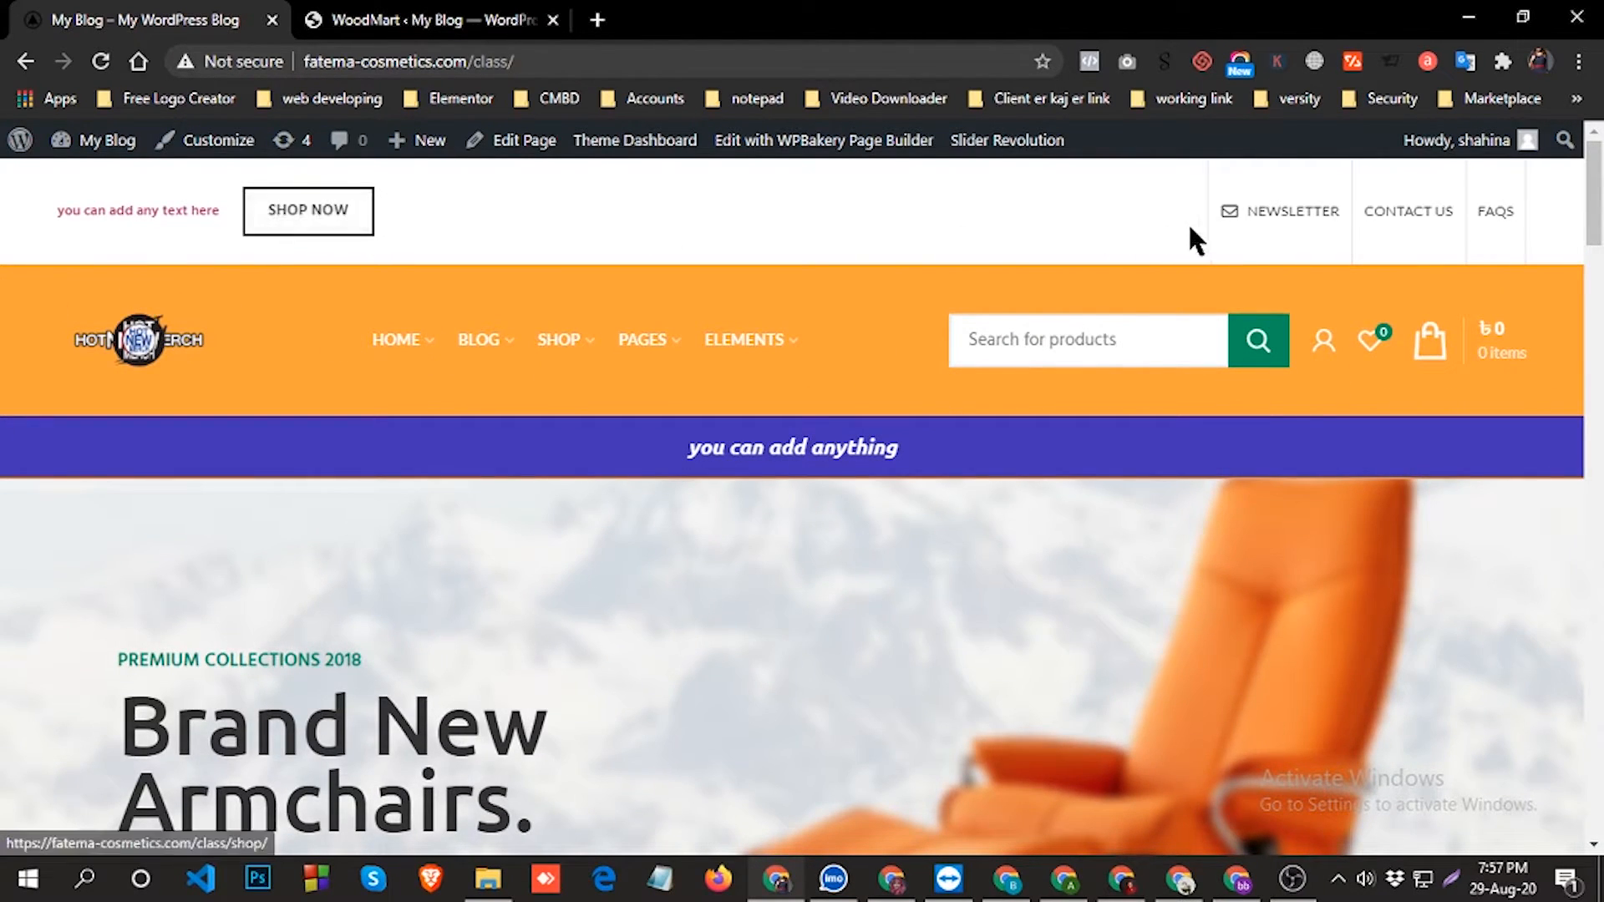
left_click(427, 20)
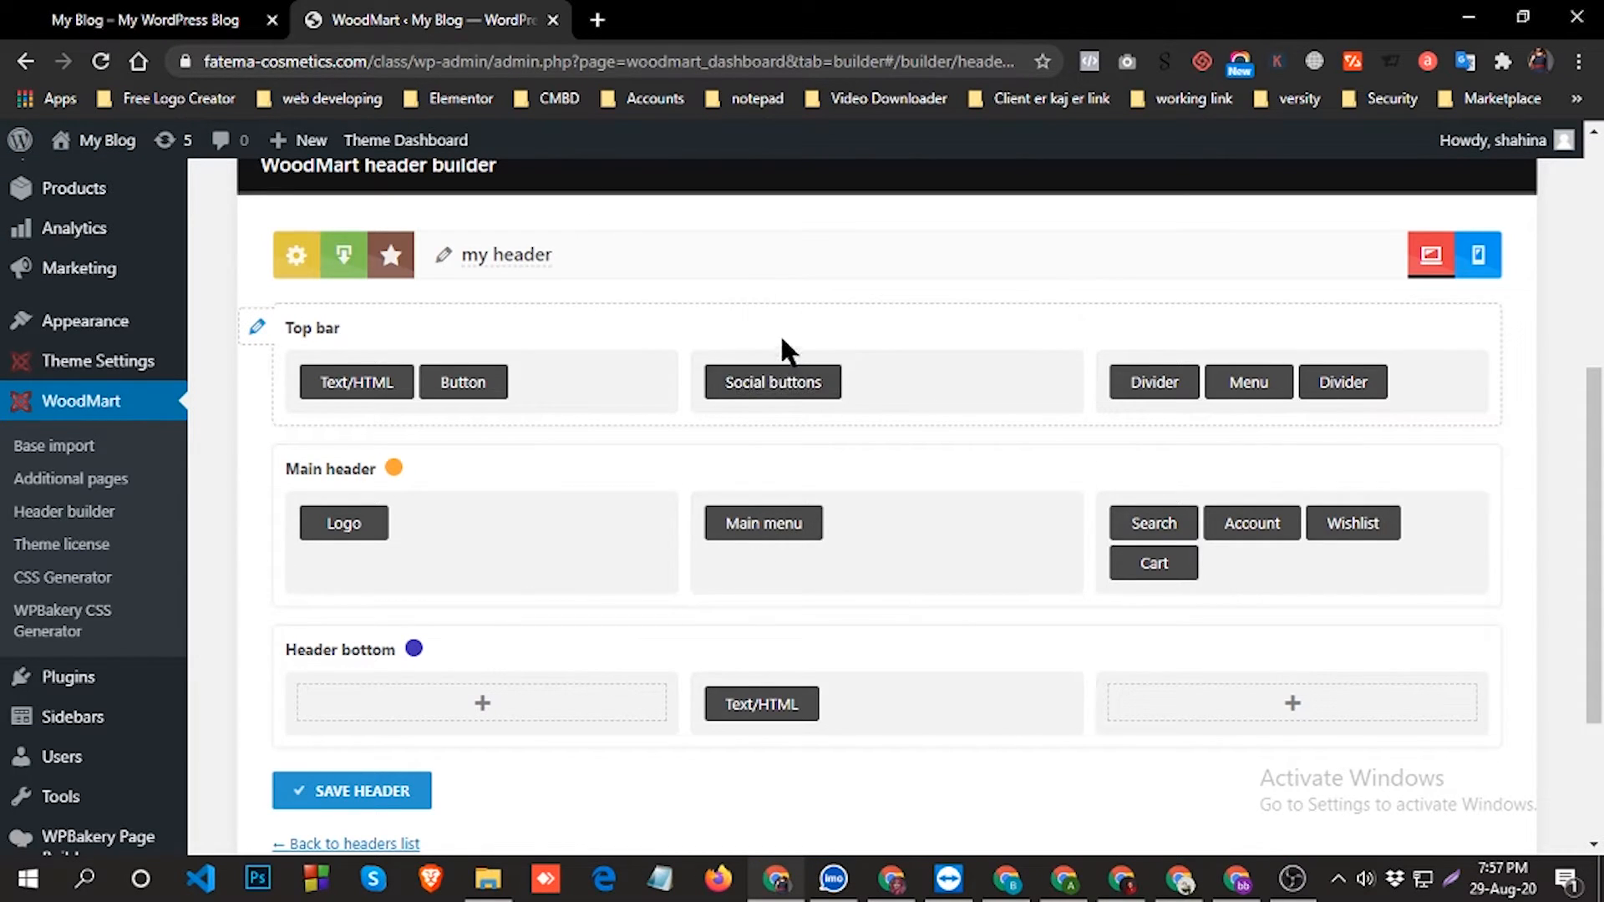
Set the Top bar's Social buttons color to Dark, and save both the element settings and the header.
left_click(767, 365)
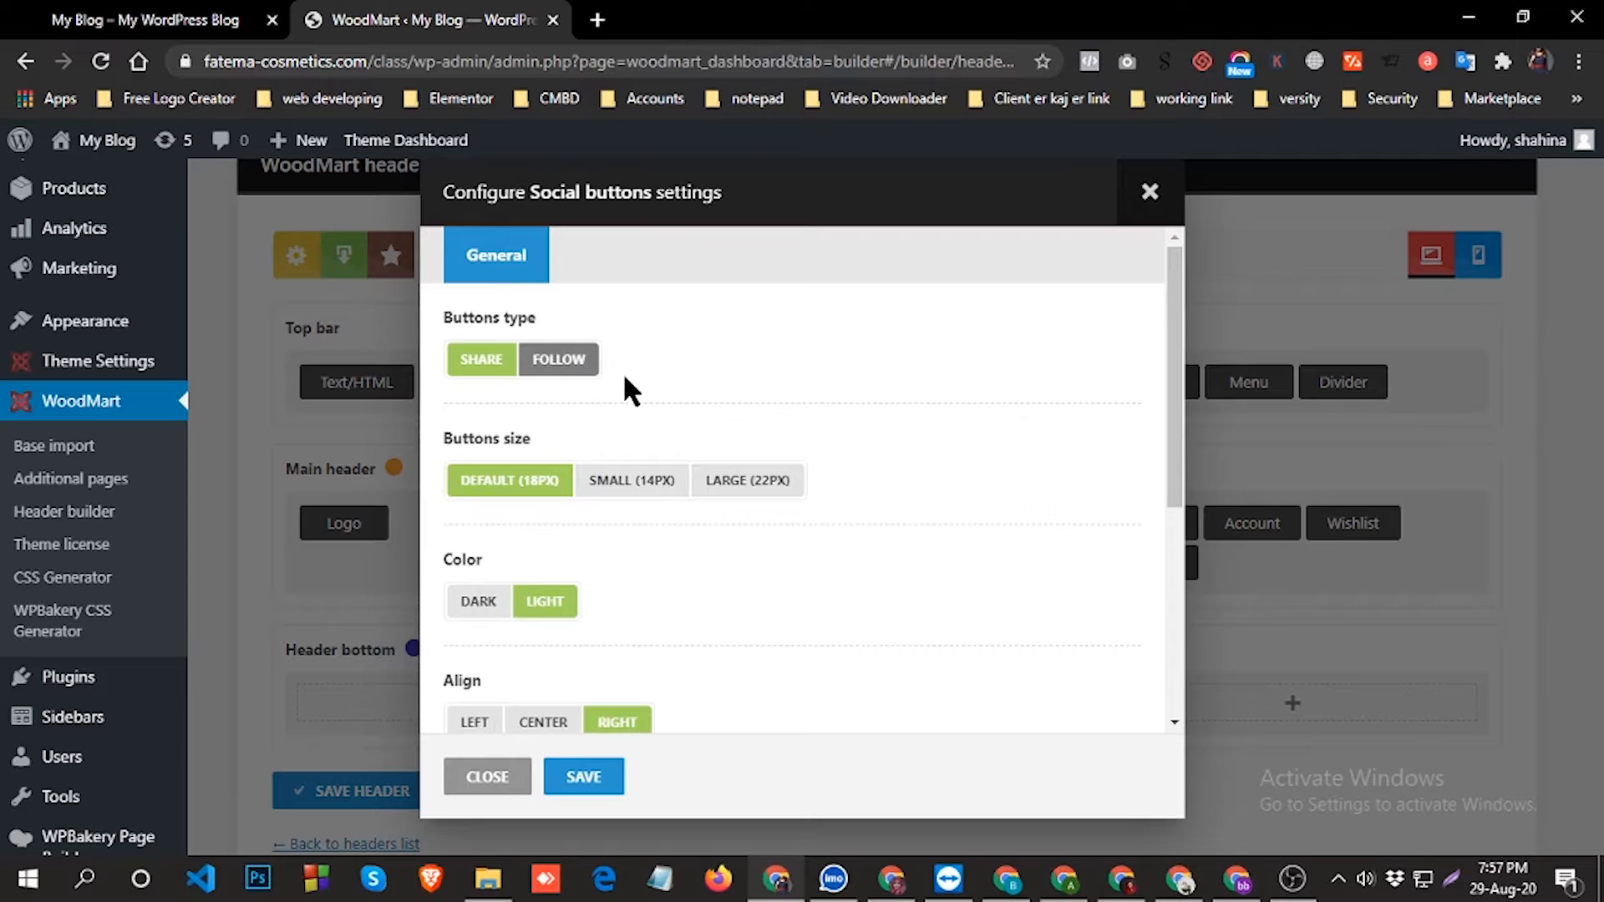
scroll(769, 509, "down", 1)
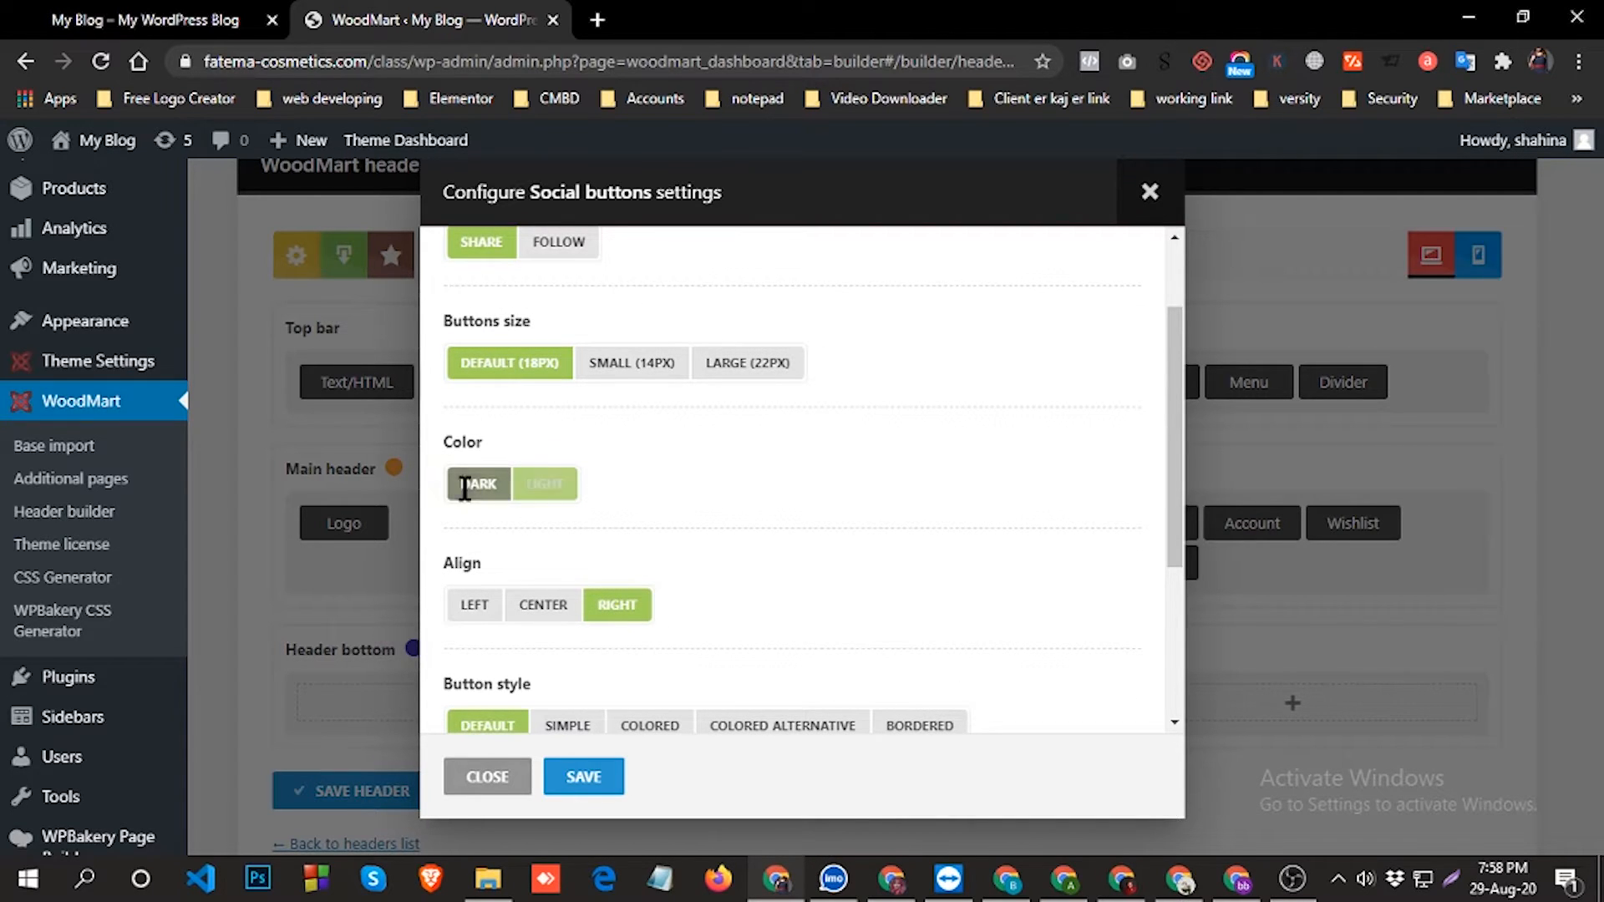
left_click(583, 777)
left_click(373, 791)
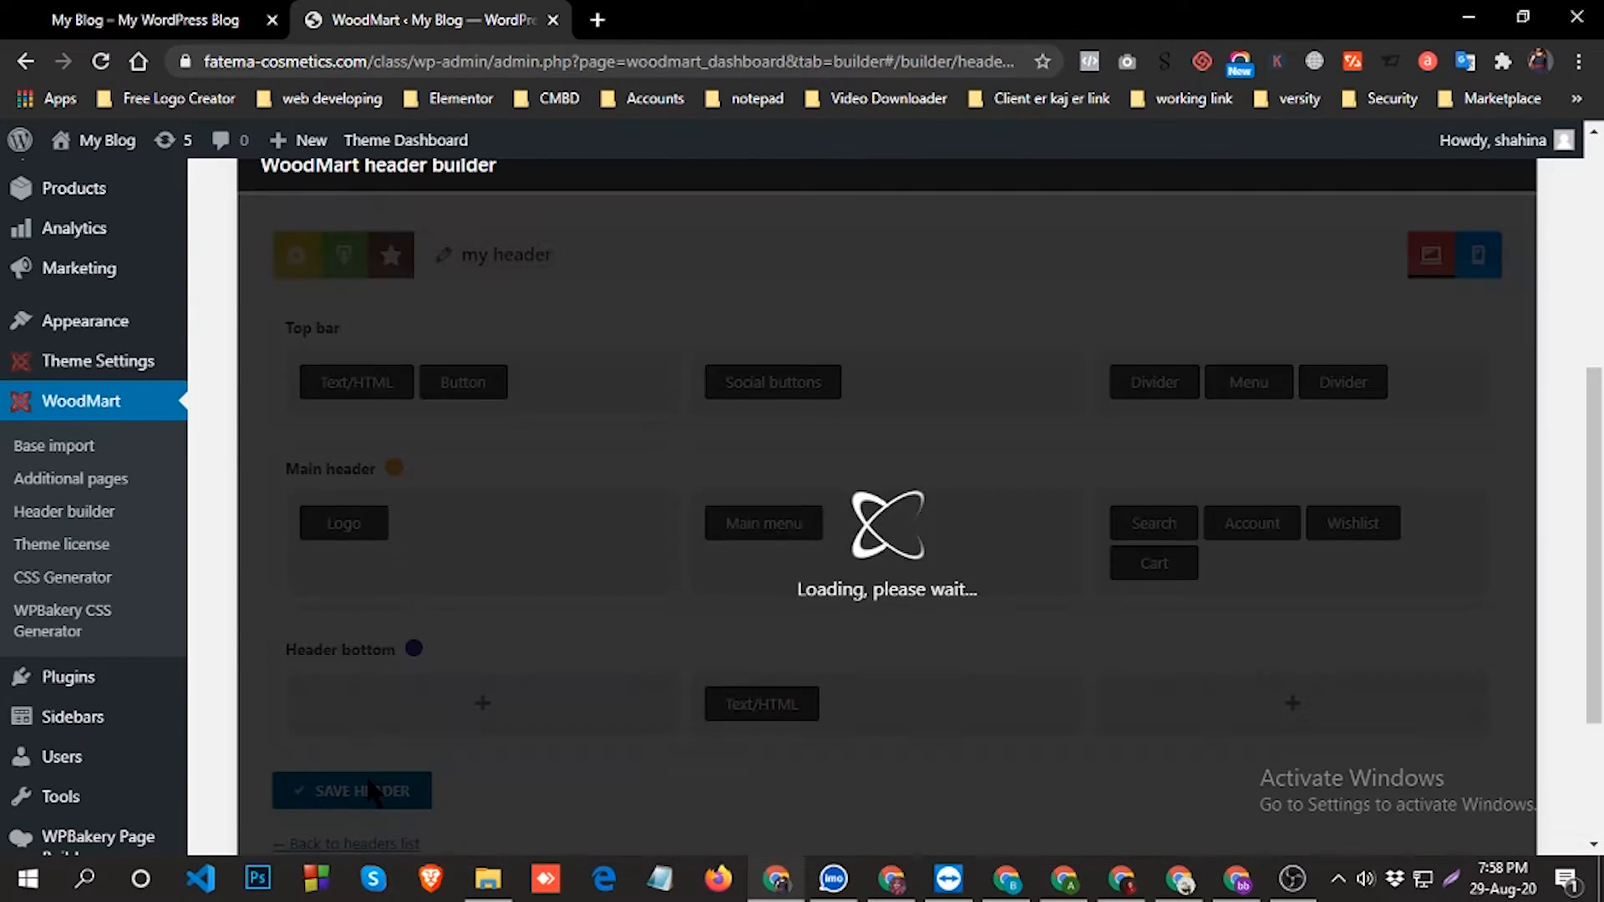
Reload the site's front page to check the social icons in the Top bar, and return to the header builder.
left_click(200, 14)
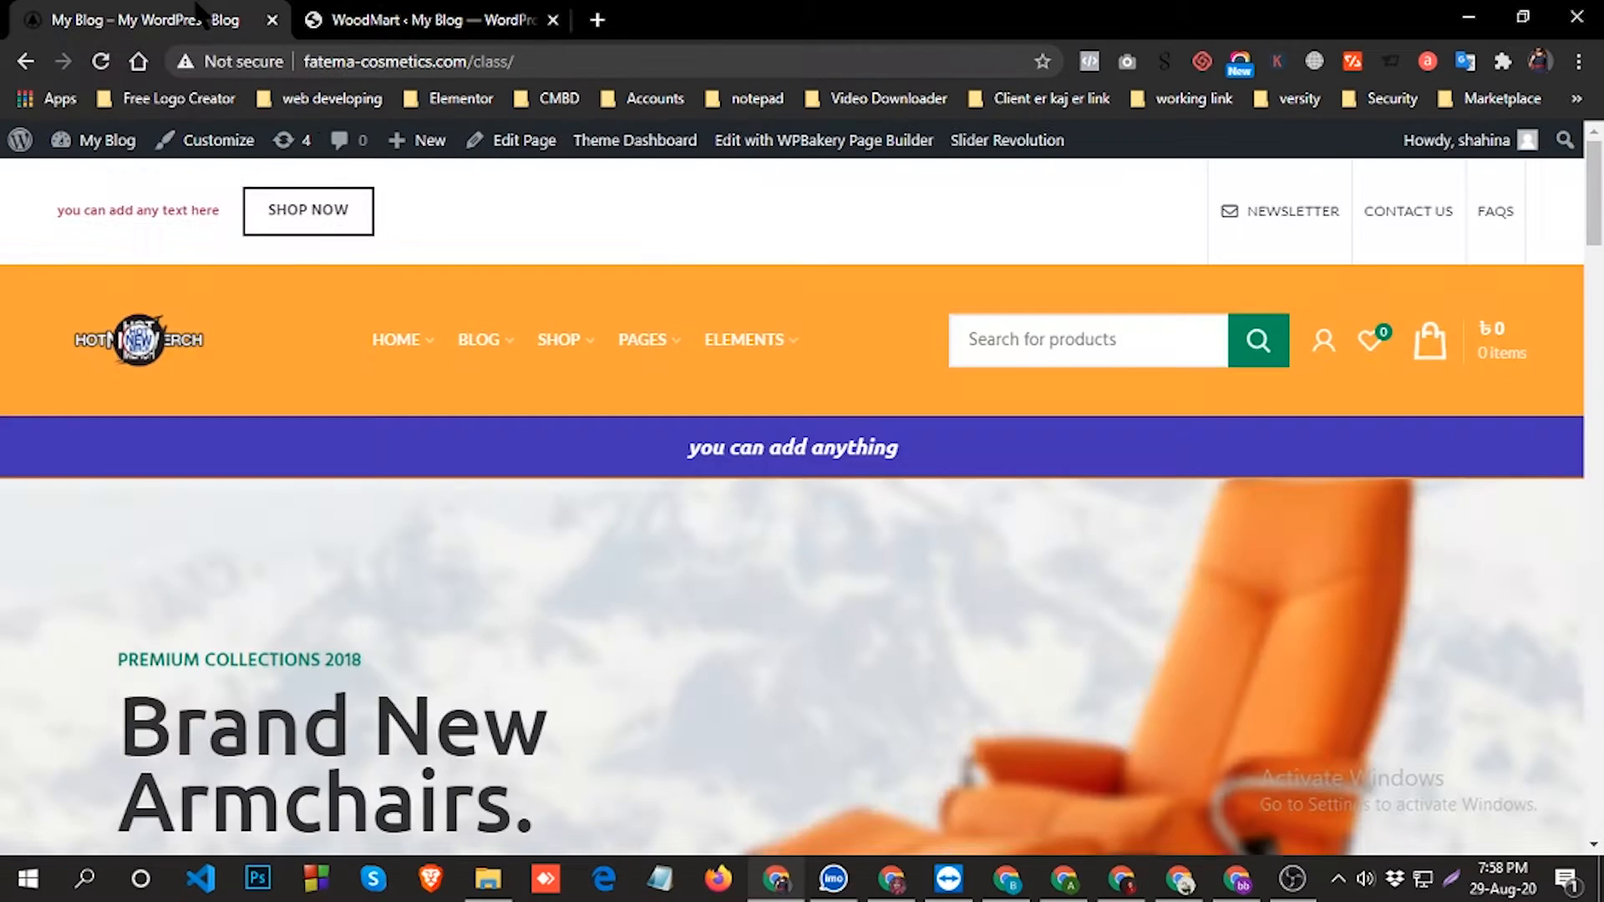
left_click(94, 62)
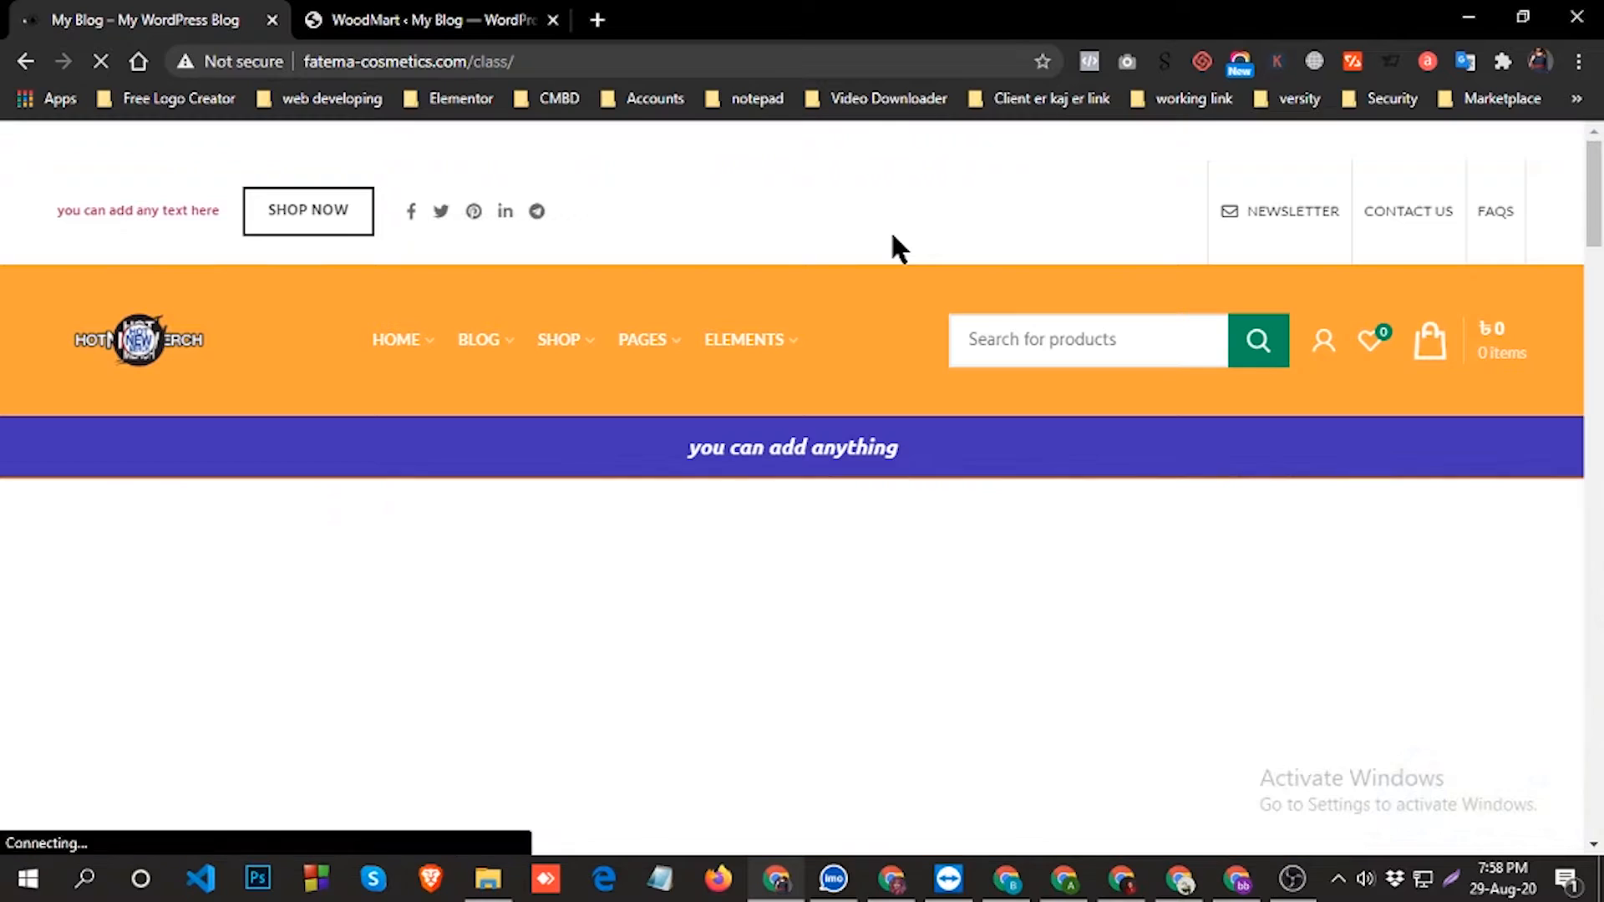
left_click(418, 21)
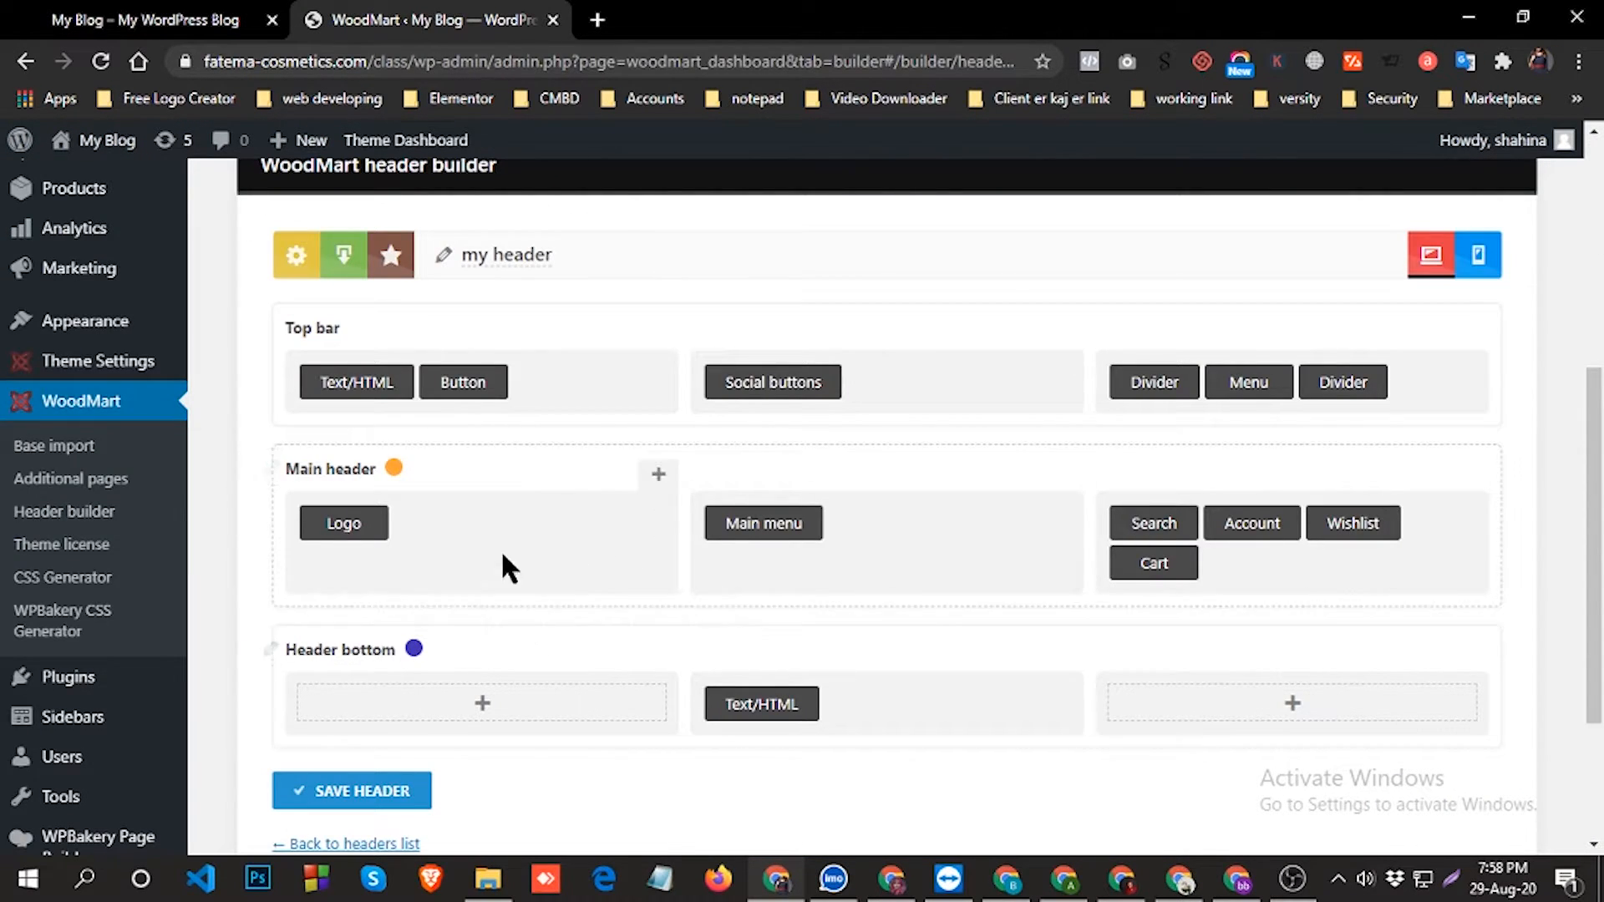
Set the Top bar's Social buttons to Square form and Colored style, and save the element settings.
left_click(781, 355)
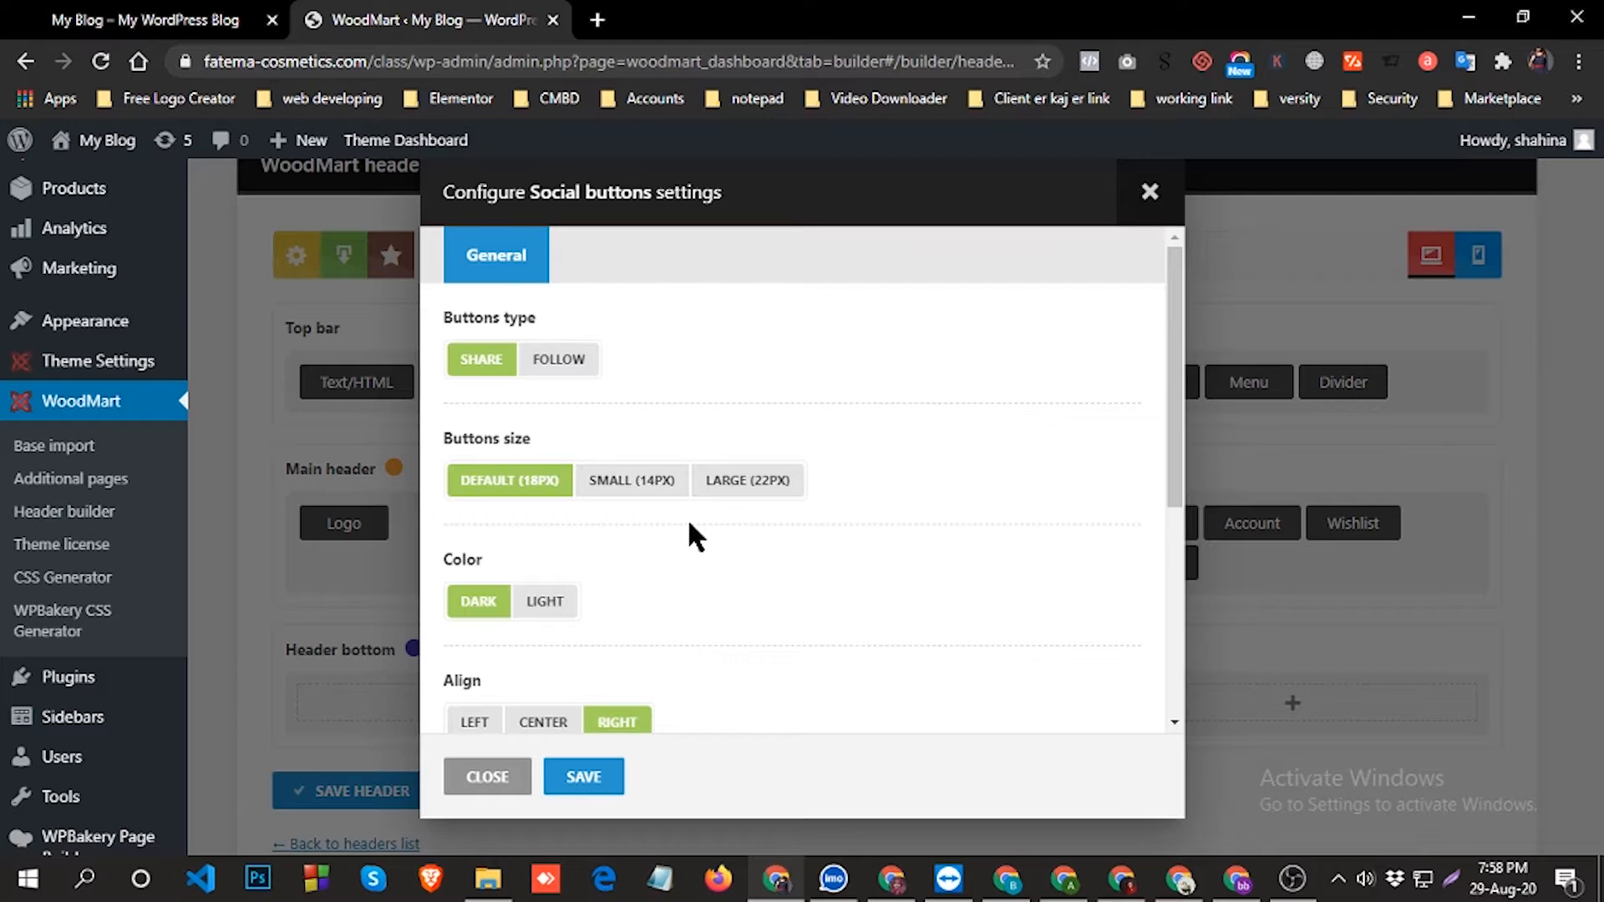
scroll(684, 527, "down", 3)
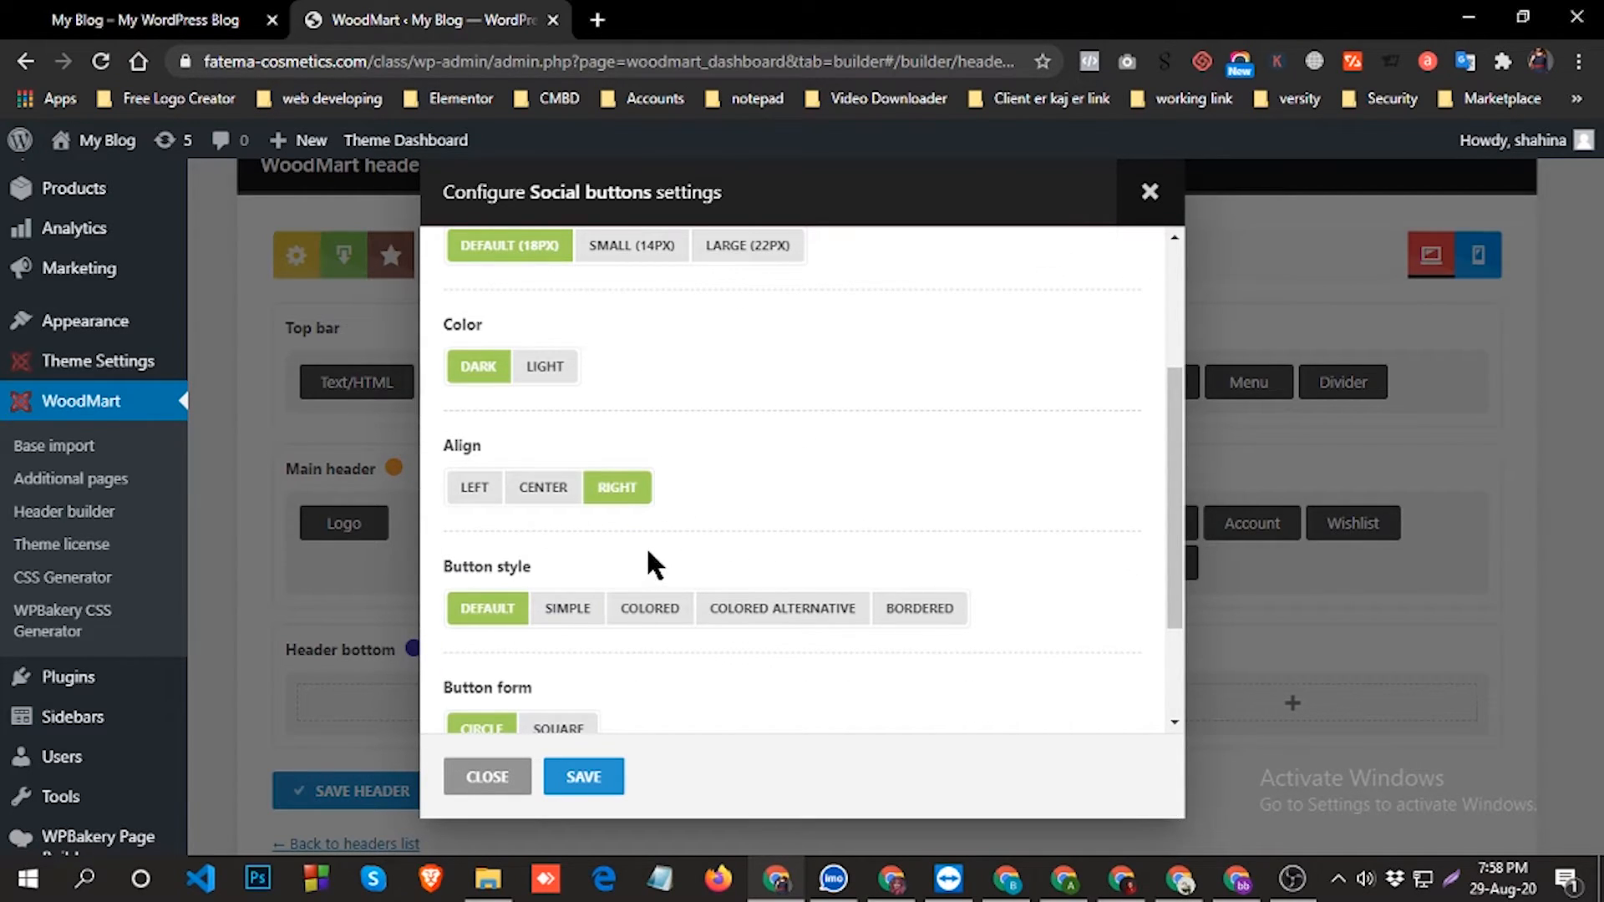
scroll(666, 619, "down", 1)
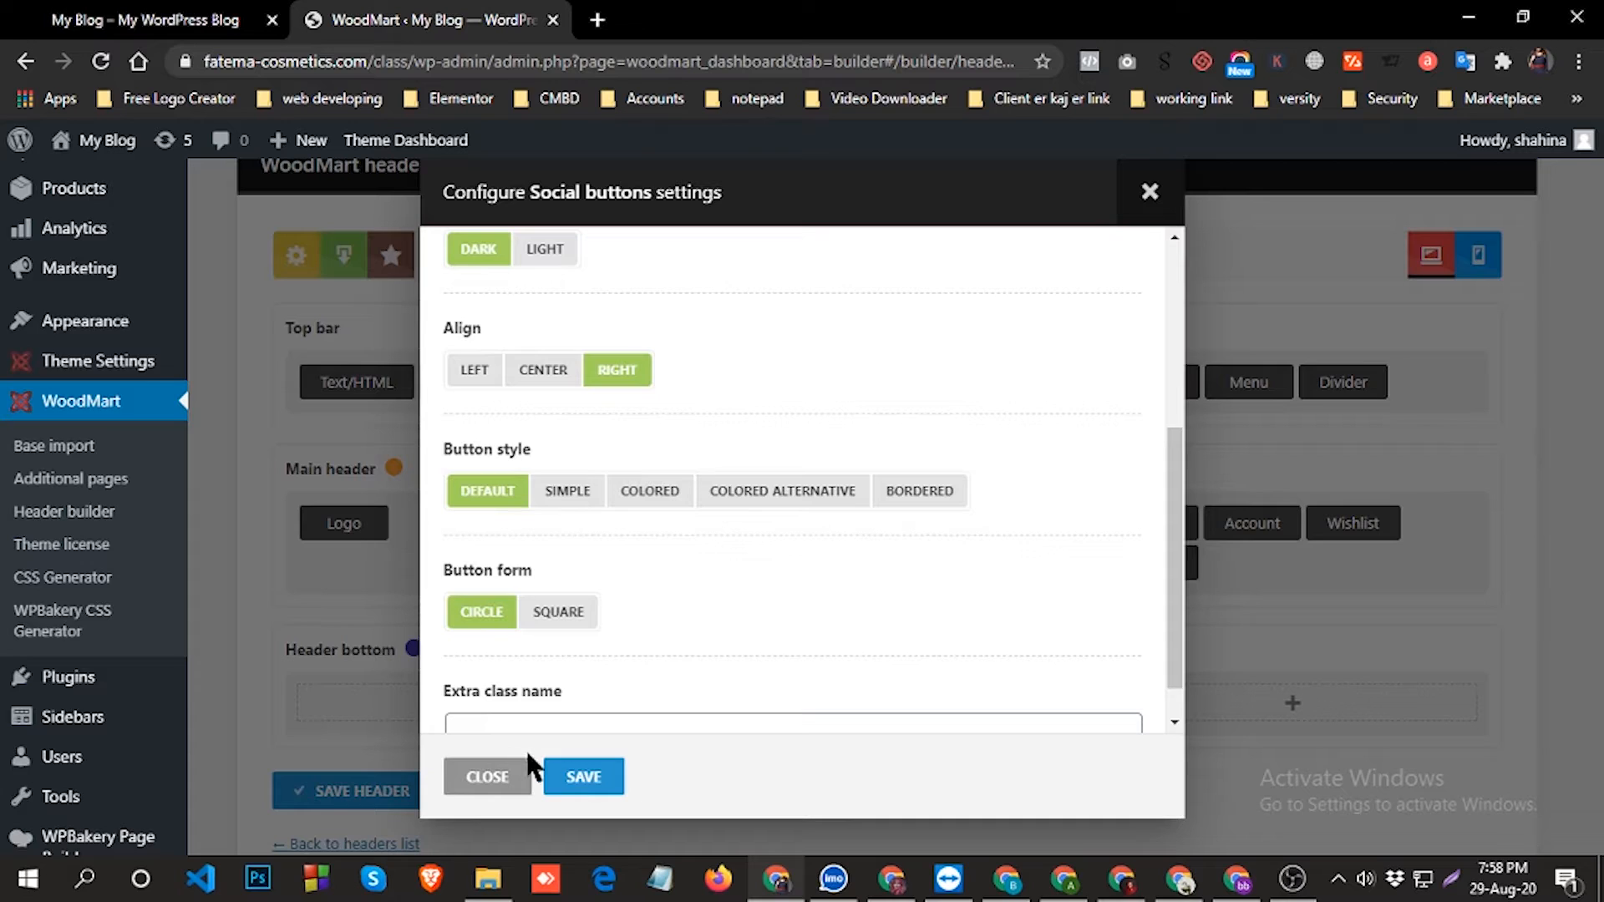
left_click(558, 614)
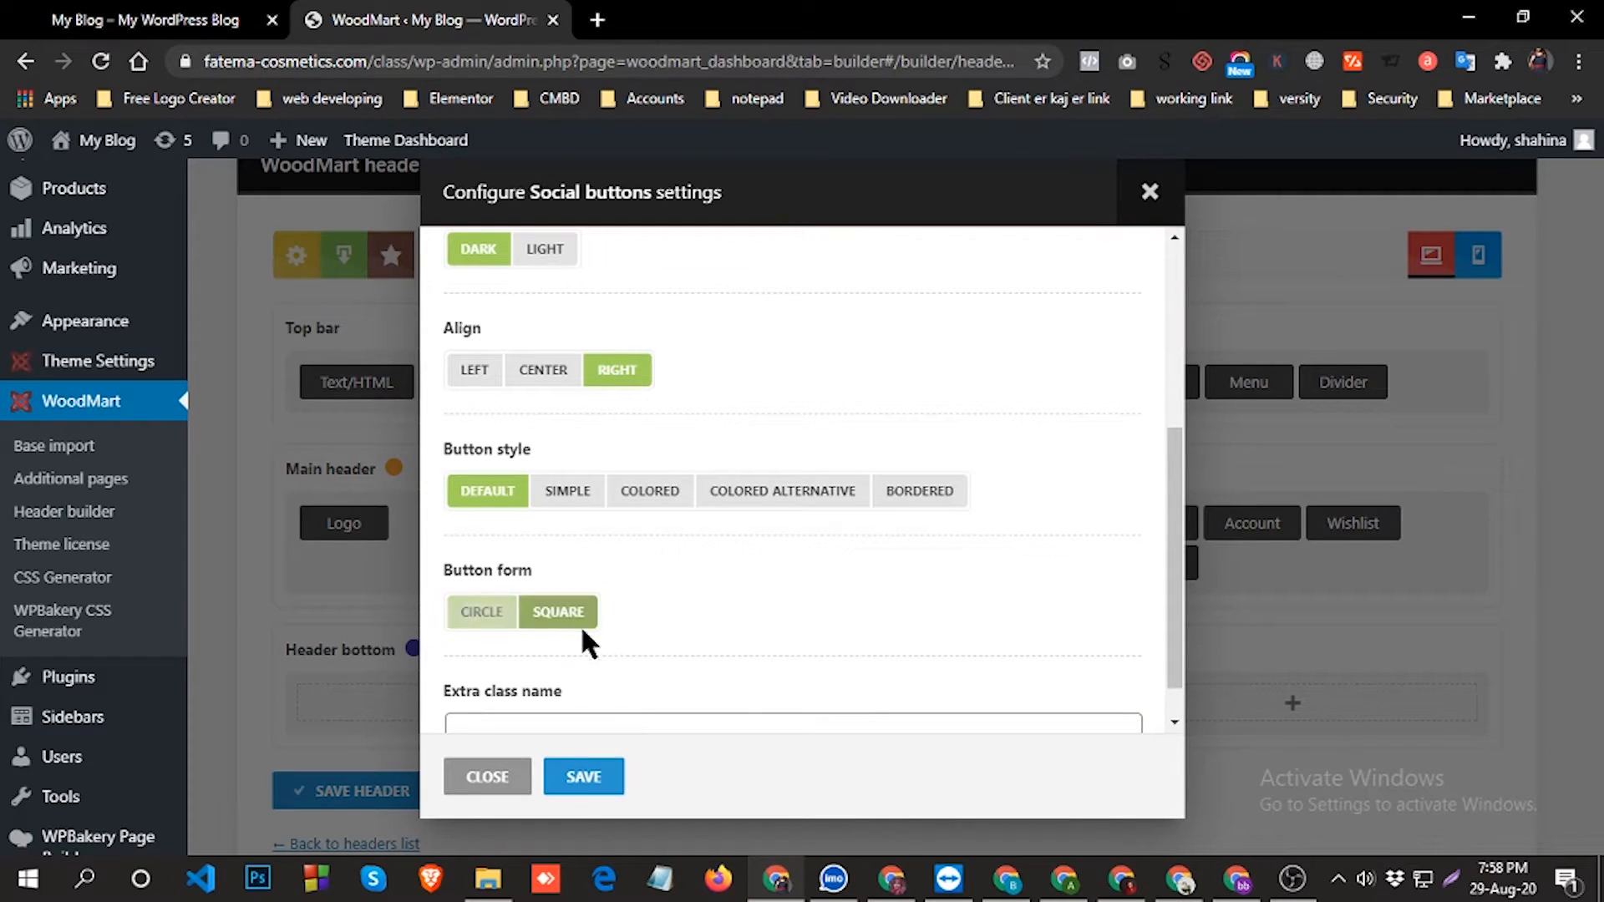
left_click(656, 491)
scroll(664, 652, "down", 1)
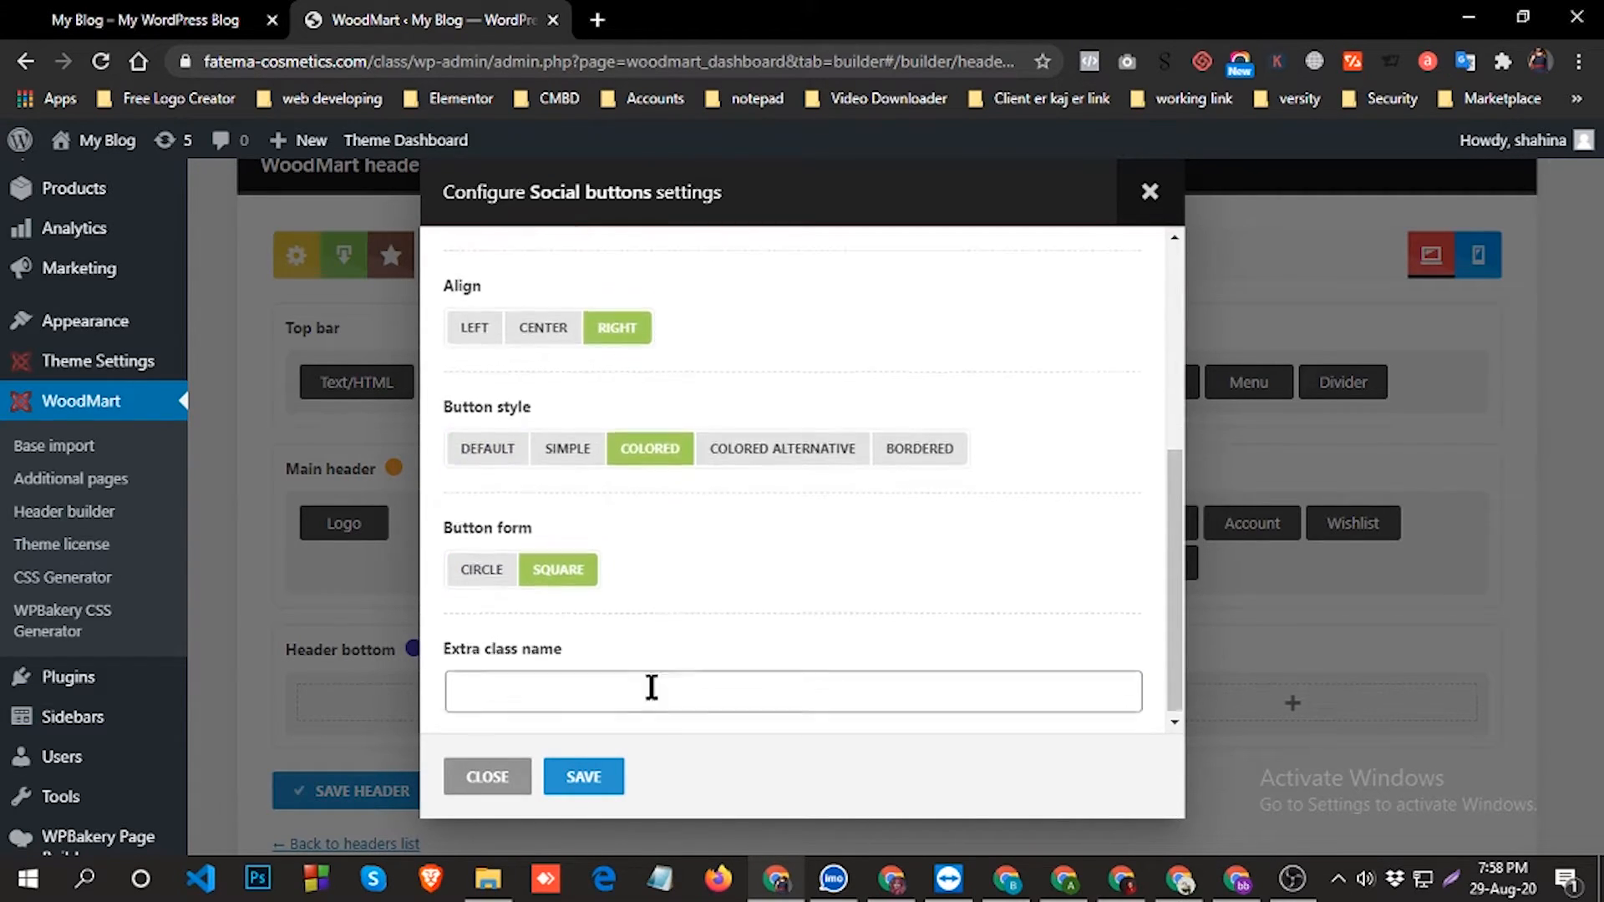
left_click(589, 781)
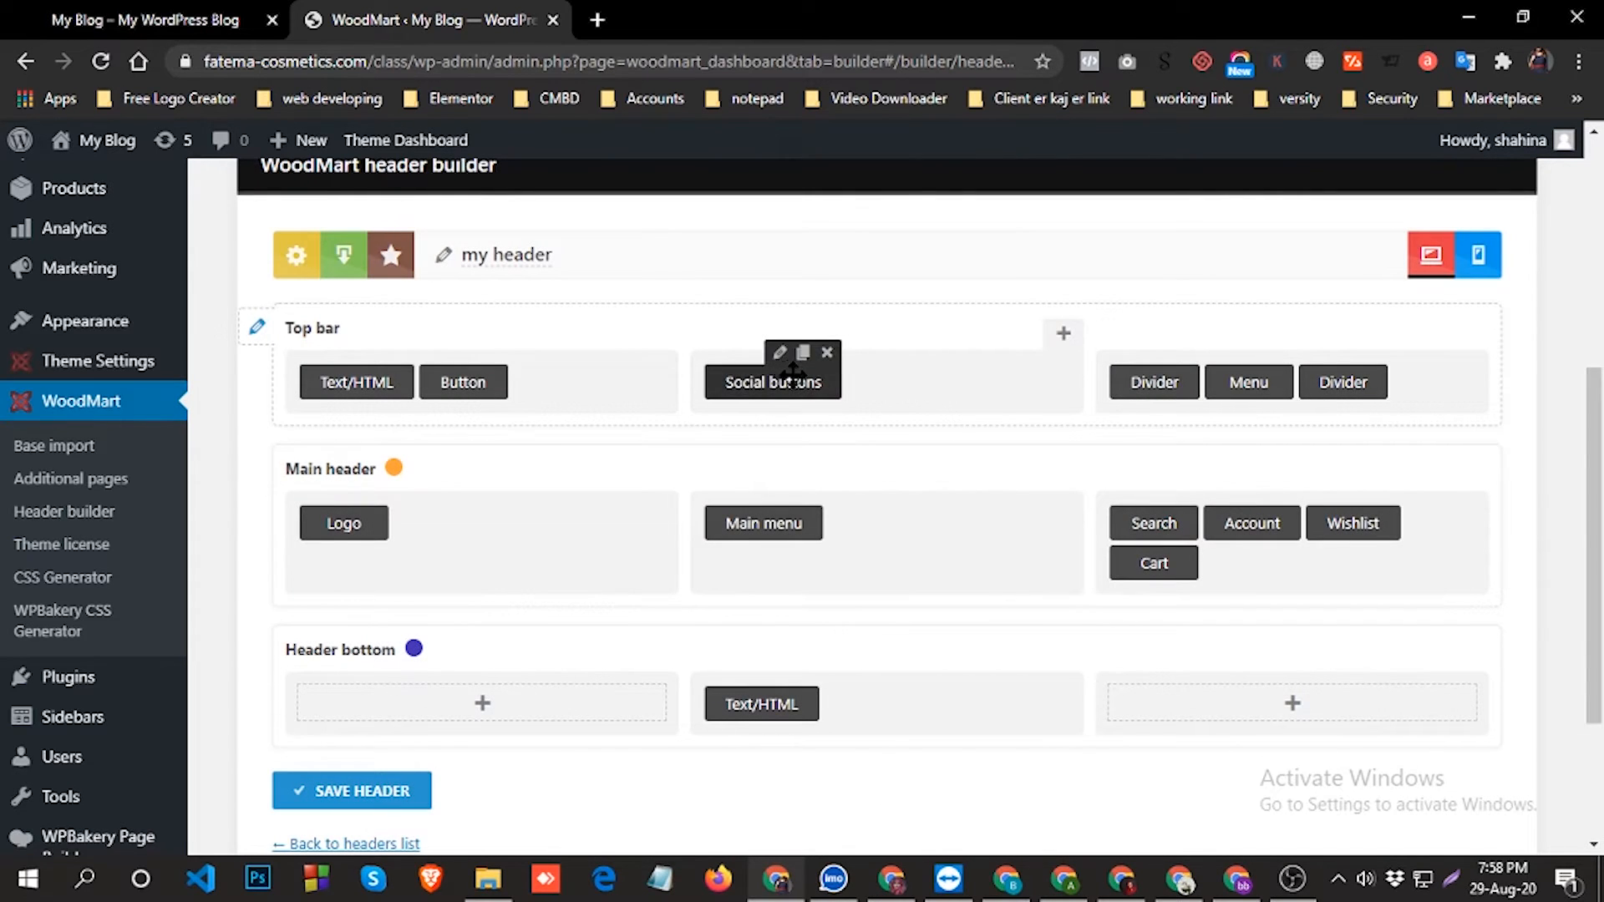
Add a Space element to the Top bar's middle section, place it before the Social buttons, and save the header.
left_click(1057, 341)
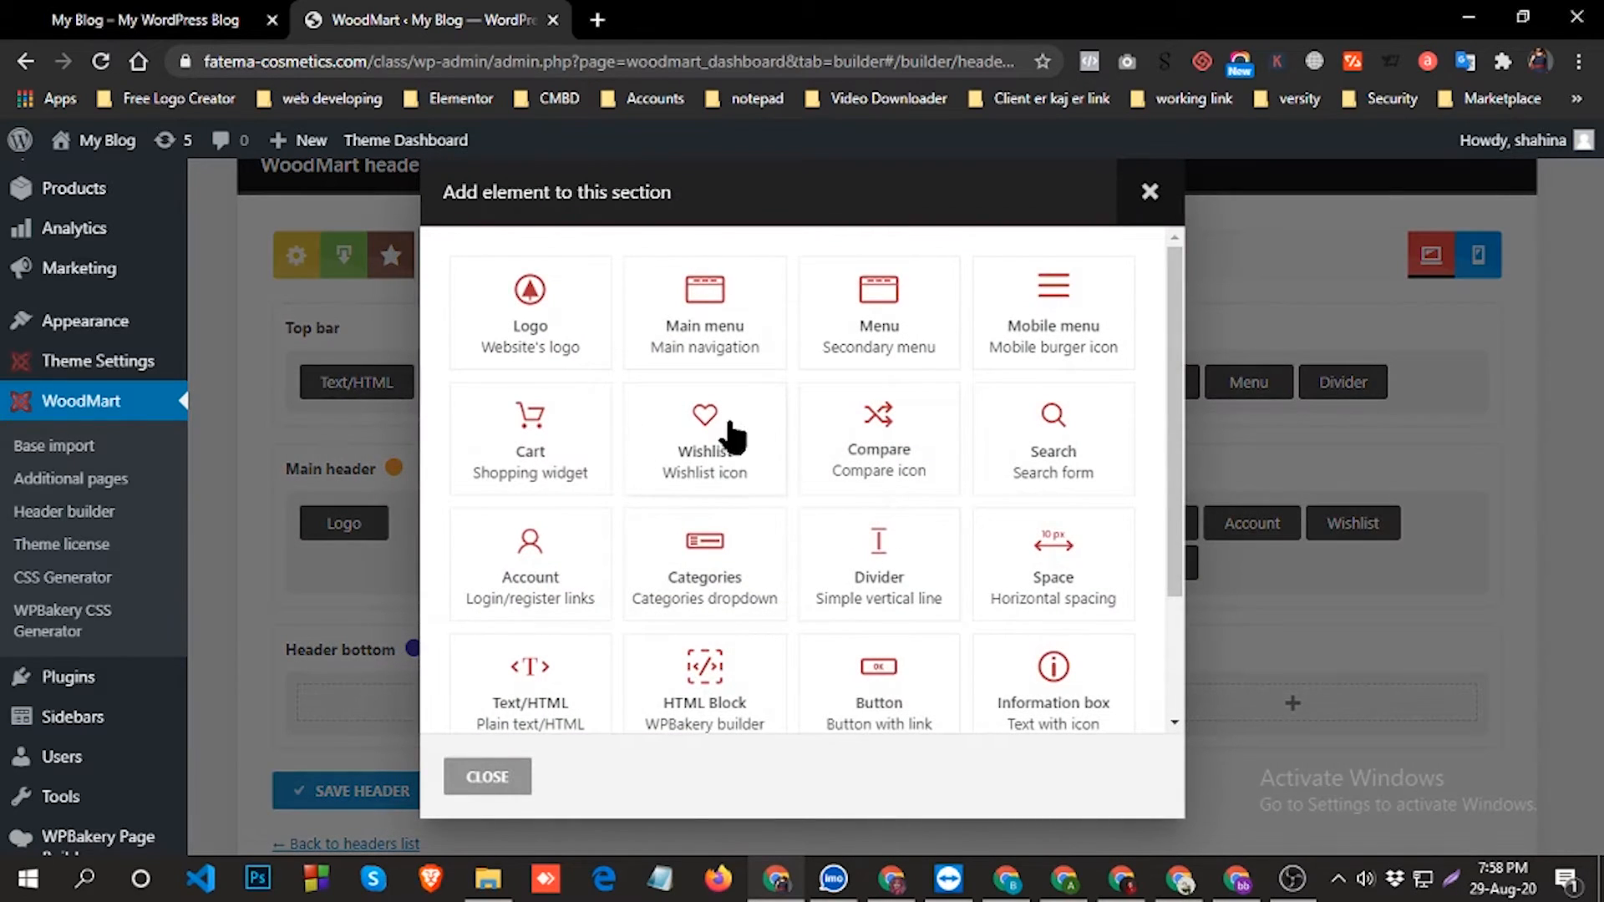
scroll(618, 539, "down", 3)
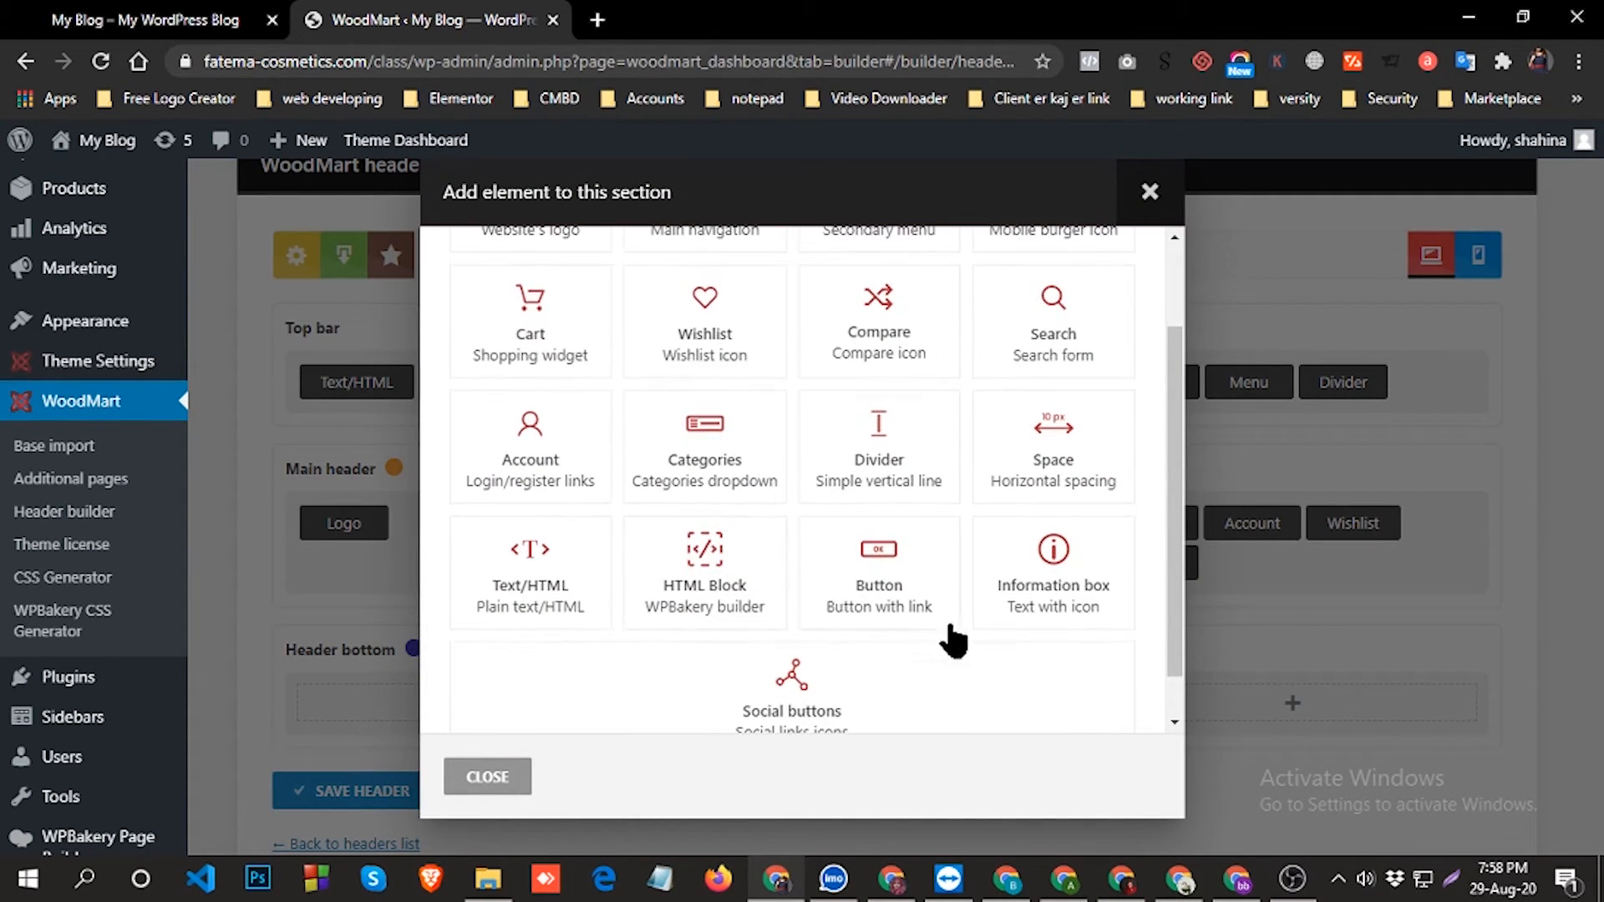
scroll(676, 561, "up", 1)
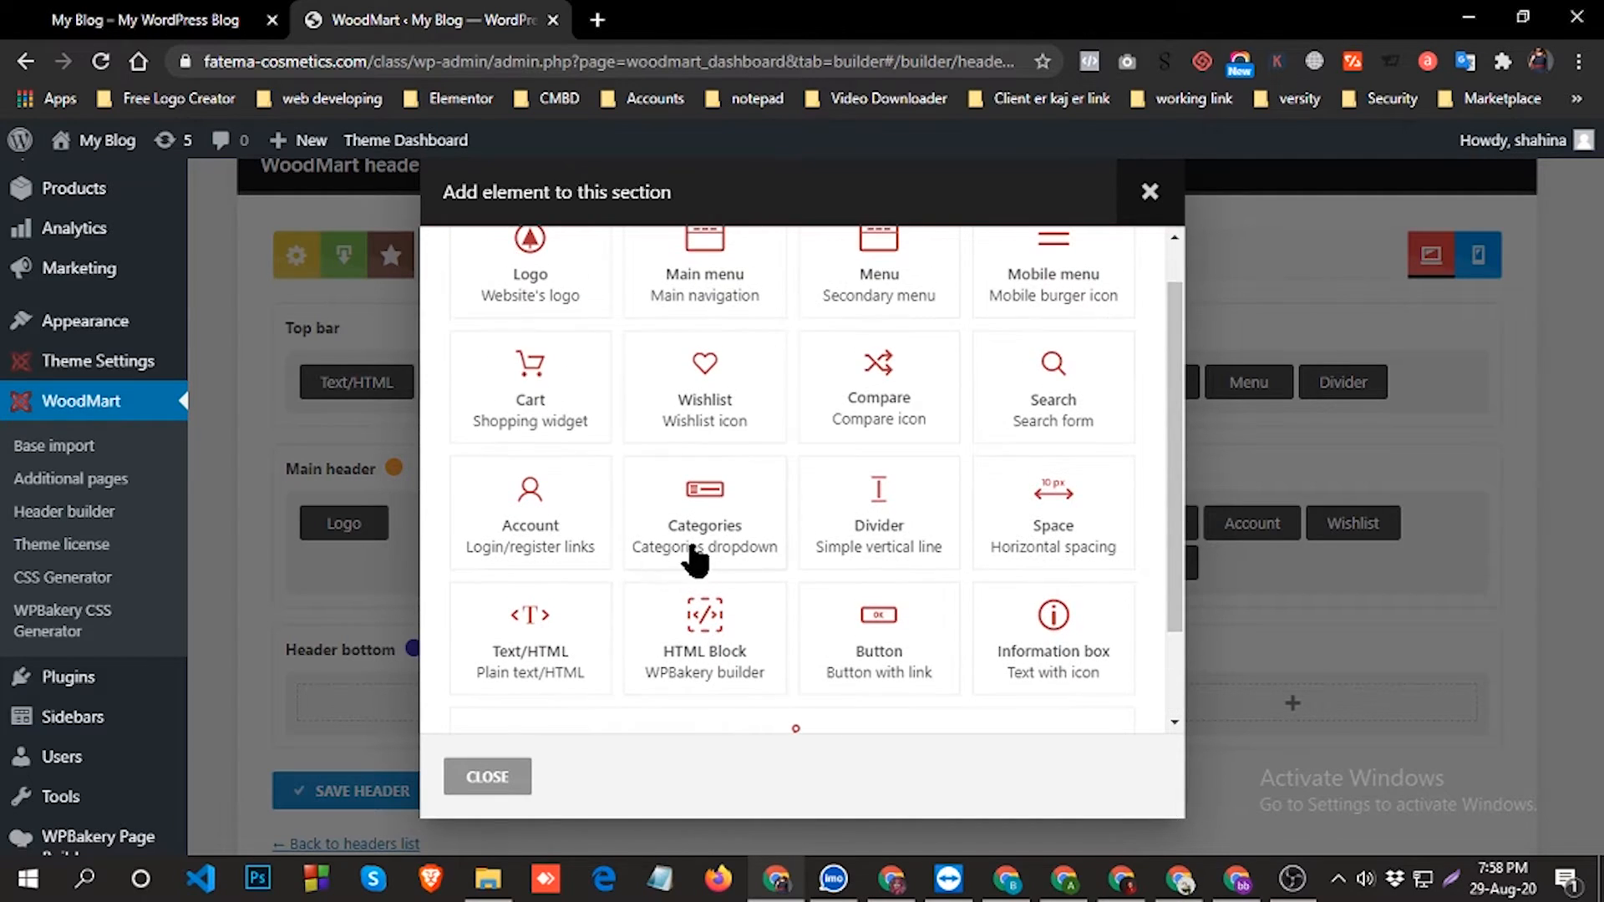
left_click(1068, 532)
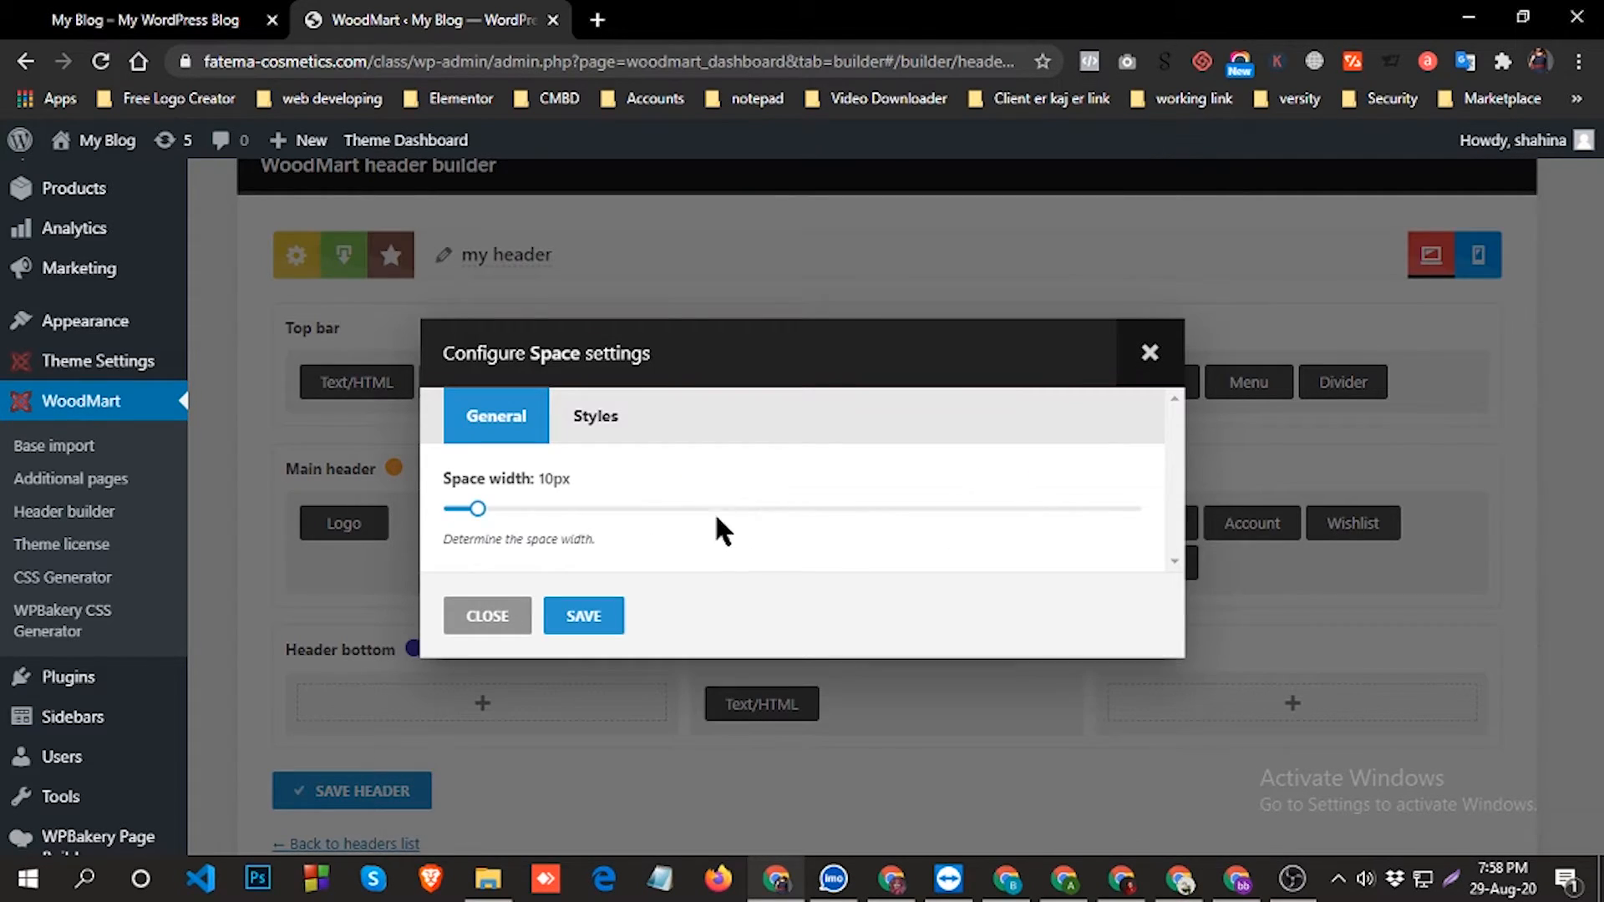
left_click(617, 619)
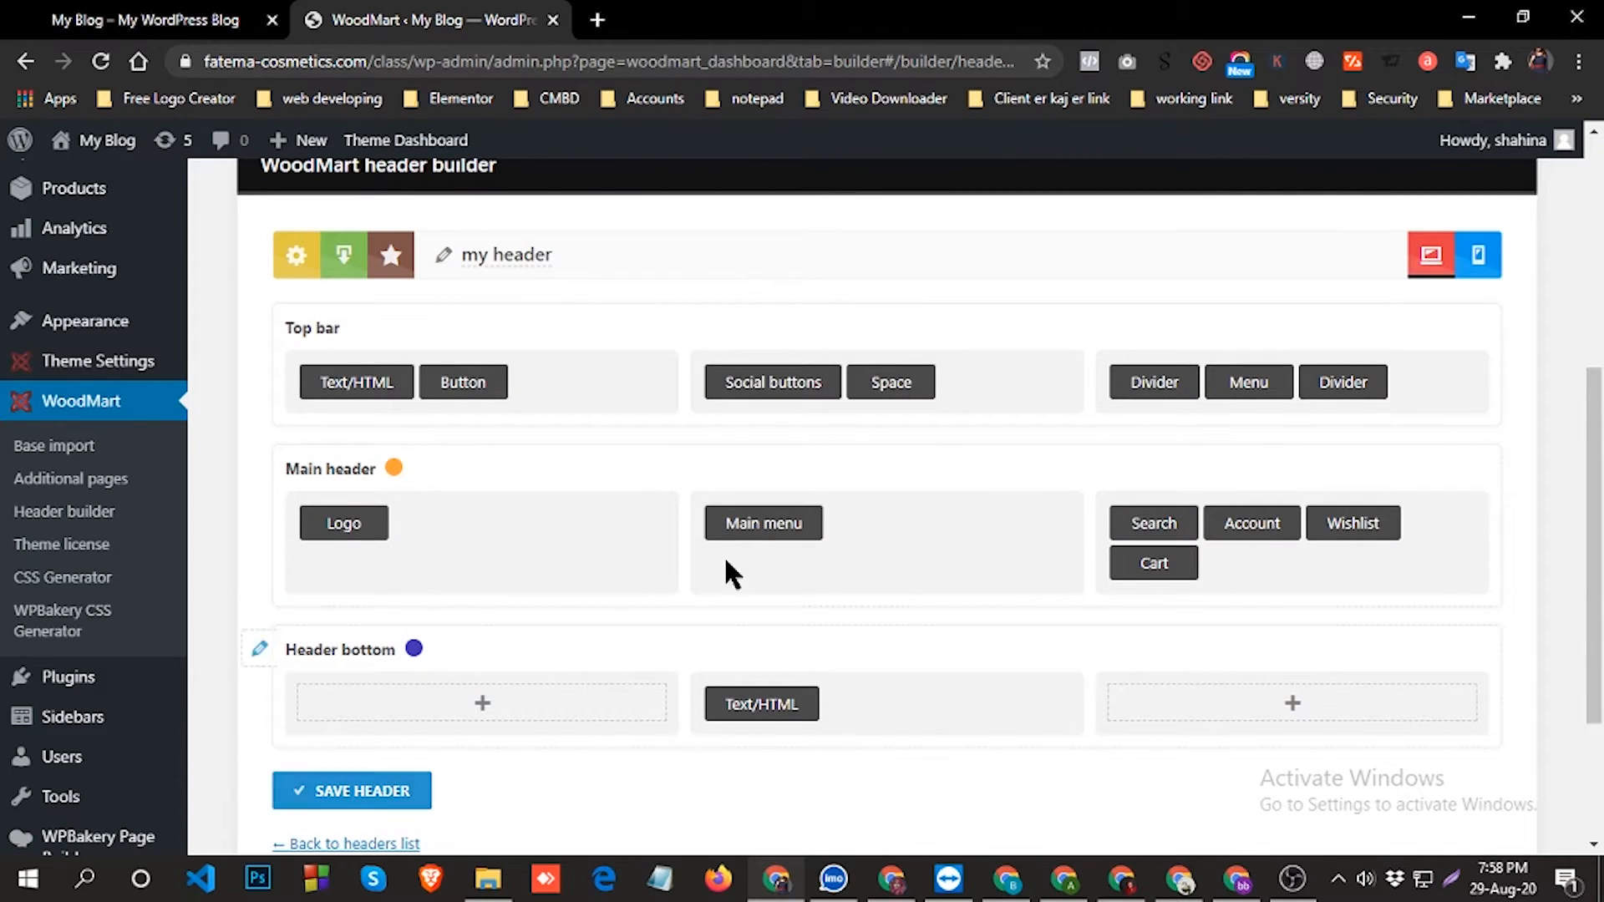
left_click_drag(898, 384, 752, 394)
left_click(361, 790)
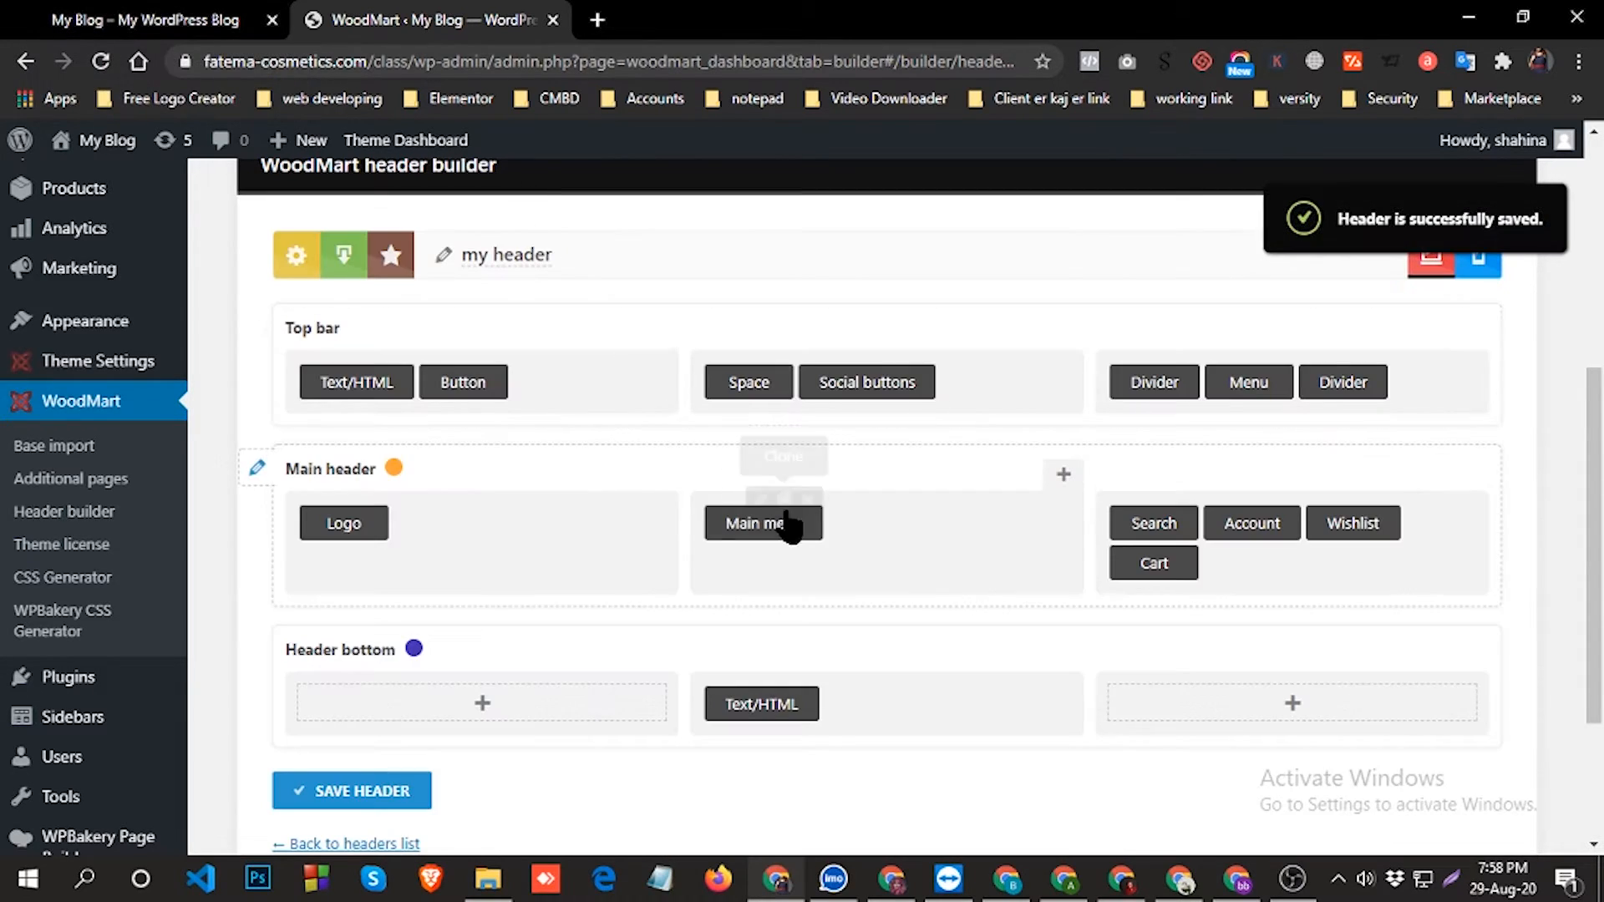
Reload the site's front page to check the style and position of the social icons, and return to the header builder.
left_click(146, 20)
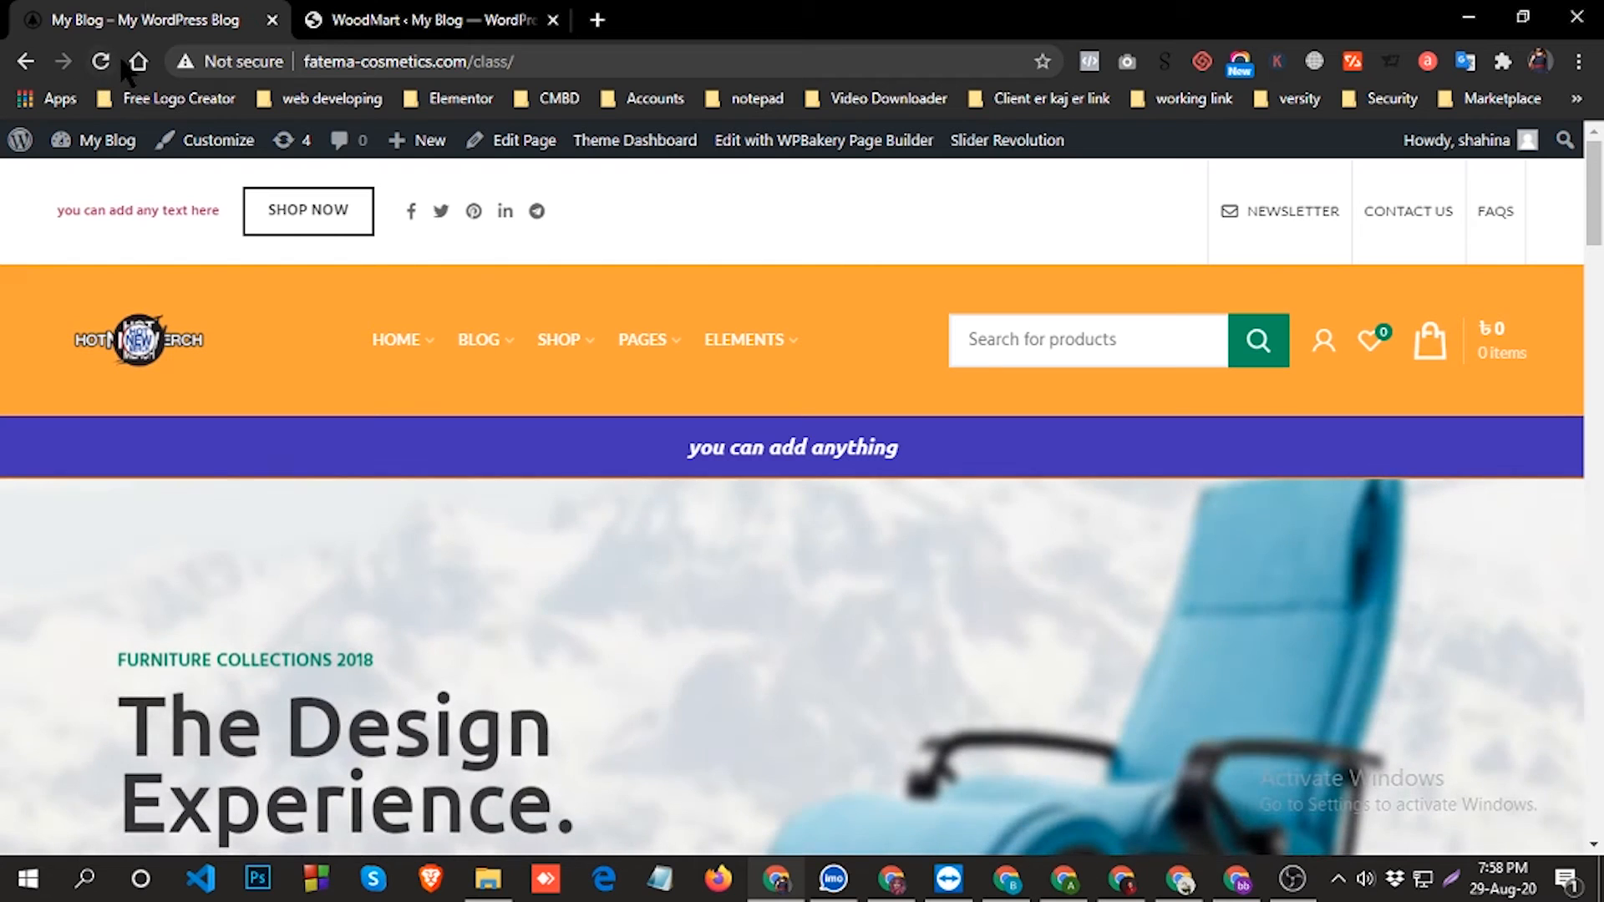
left_click(101, 64)
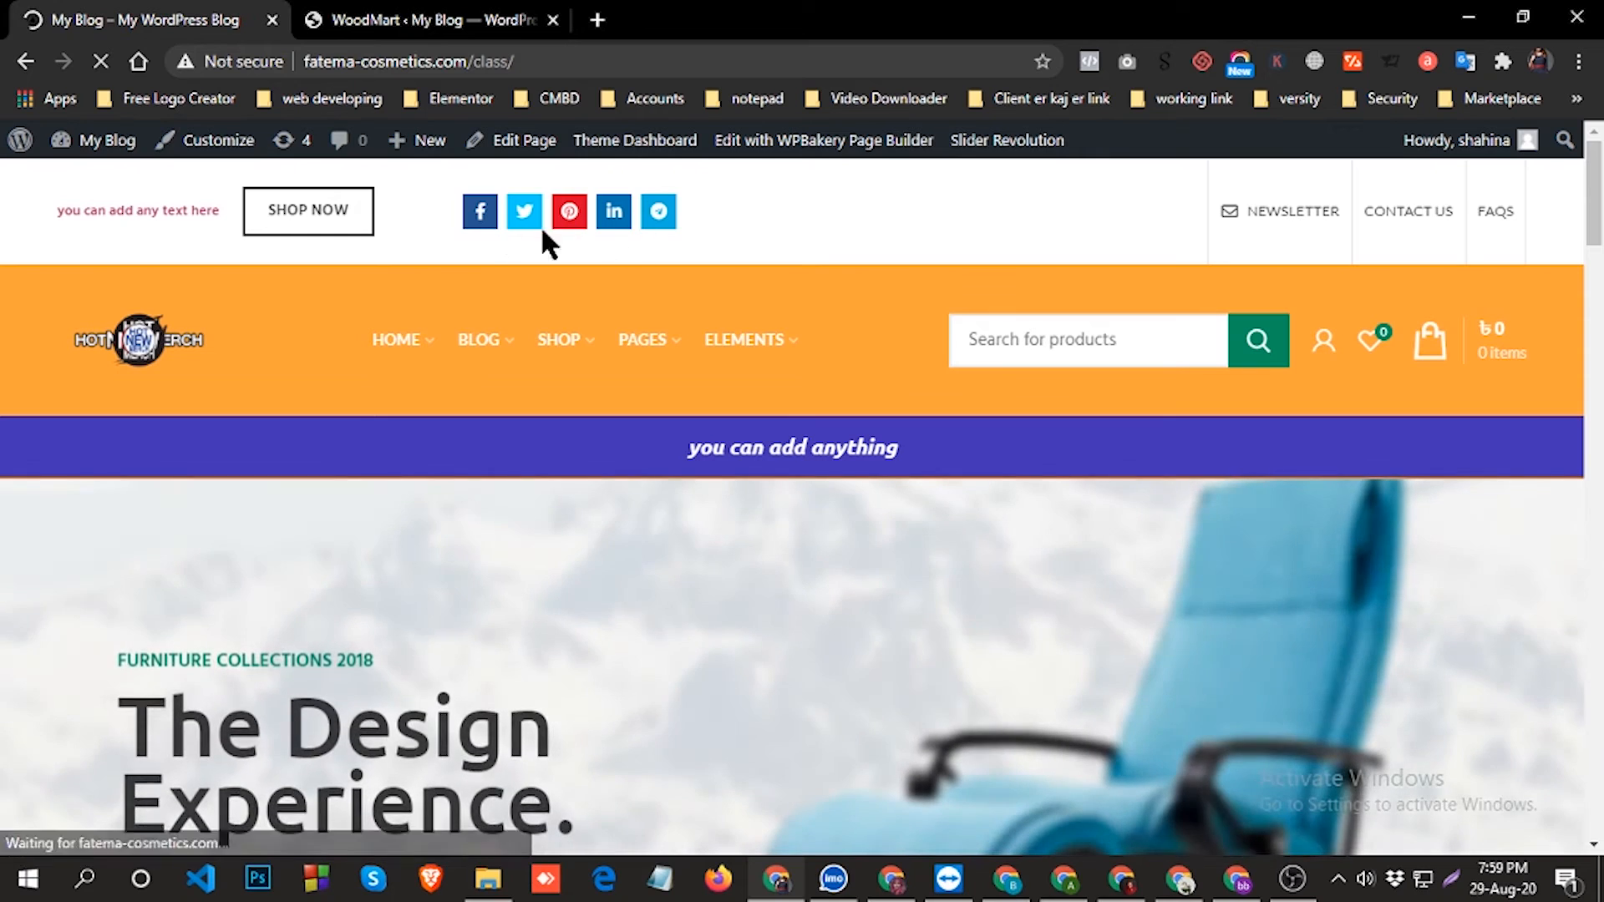
left_click(422, 18)
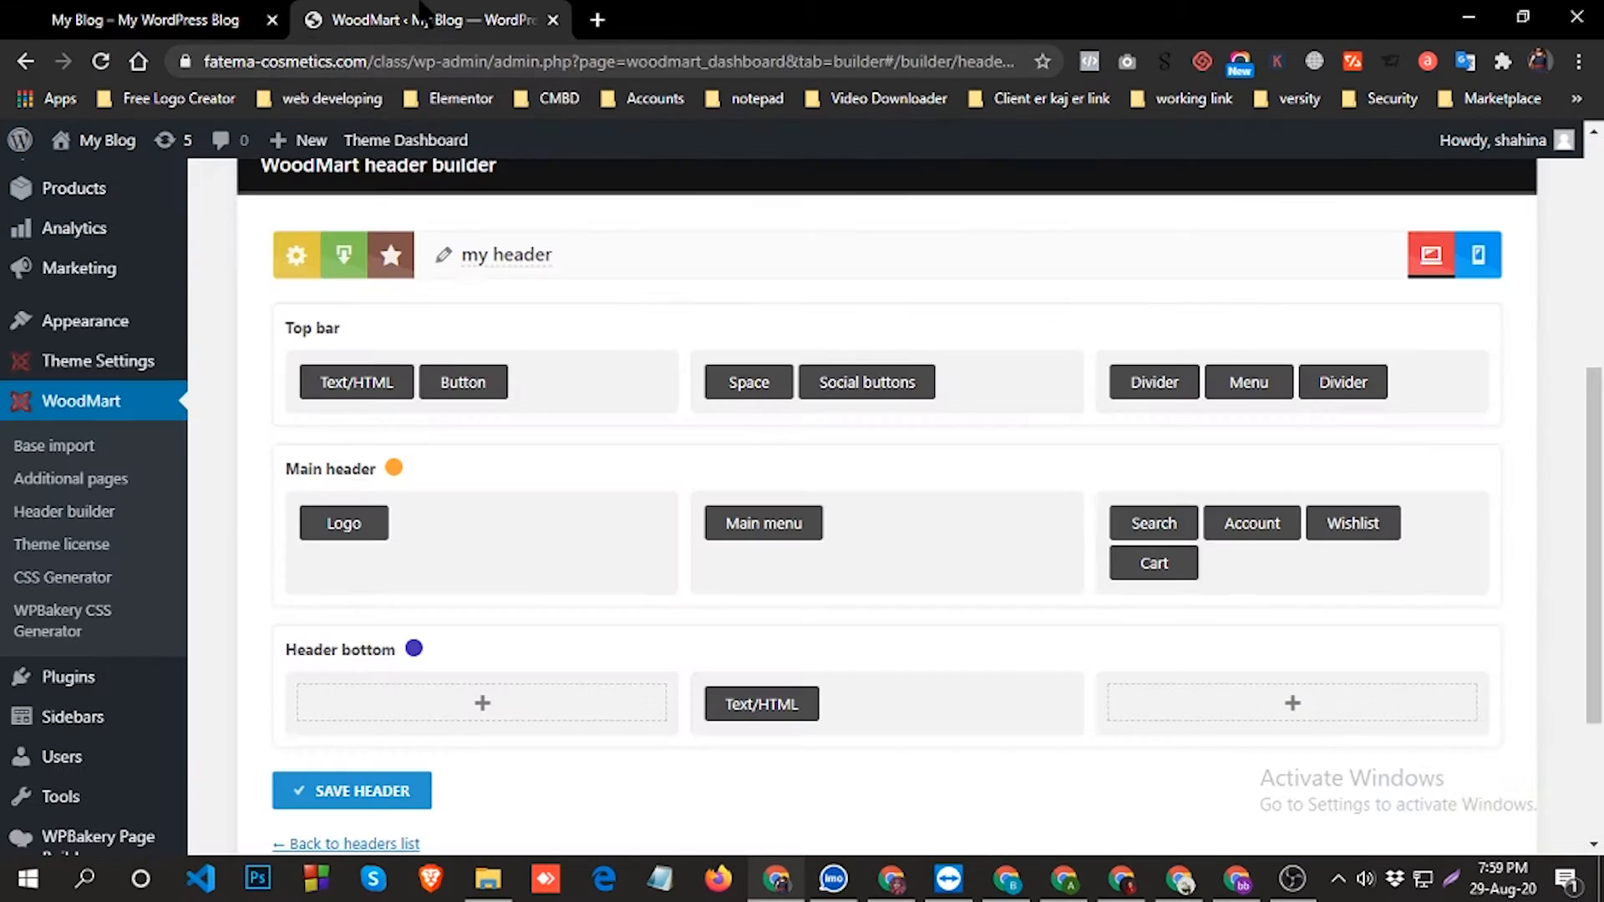
Clone the Top bar's Space element, place the copy before the Social buttons, and save the header.
left_click(755, 354)
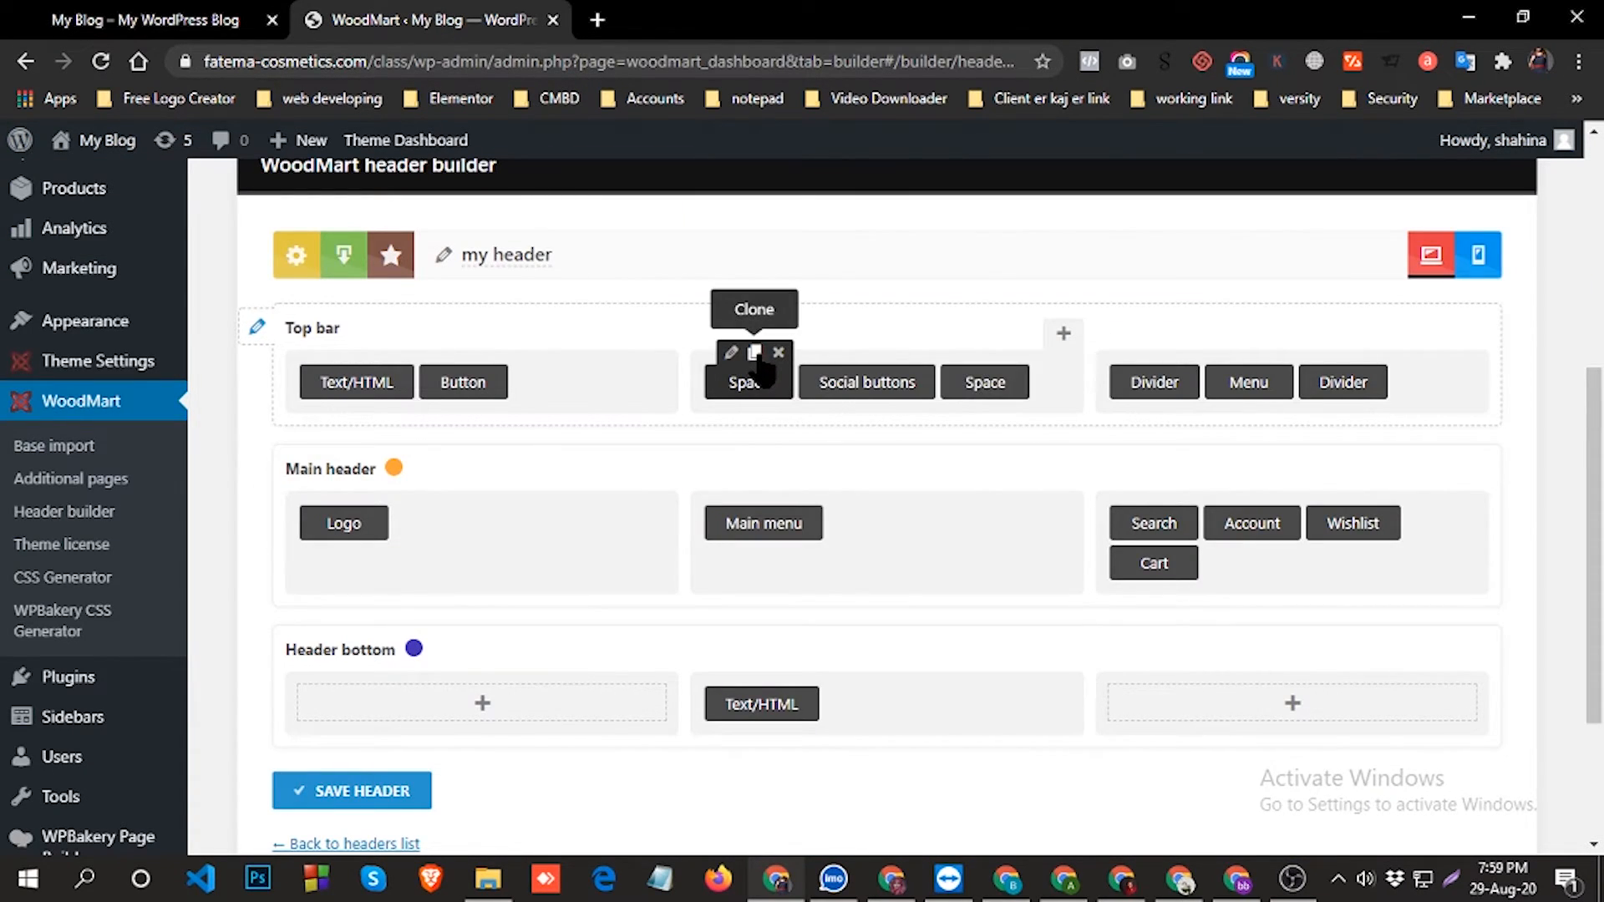
mouse_move(986, 382)
left_mouse_down()
mouse_move(960, 398)
mouse_move(816, 394)
mouse_move(833, 387)
left_mouse_up()
left_click(361, 791)
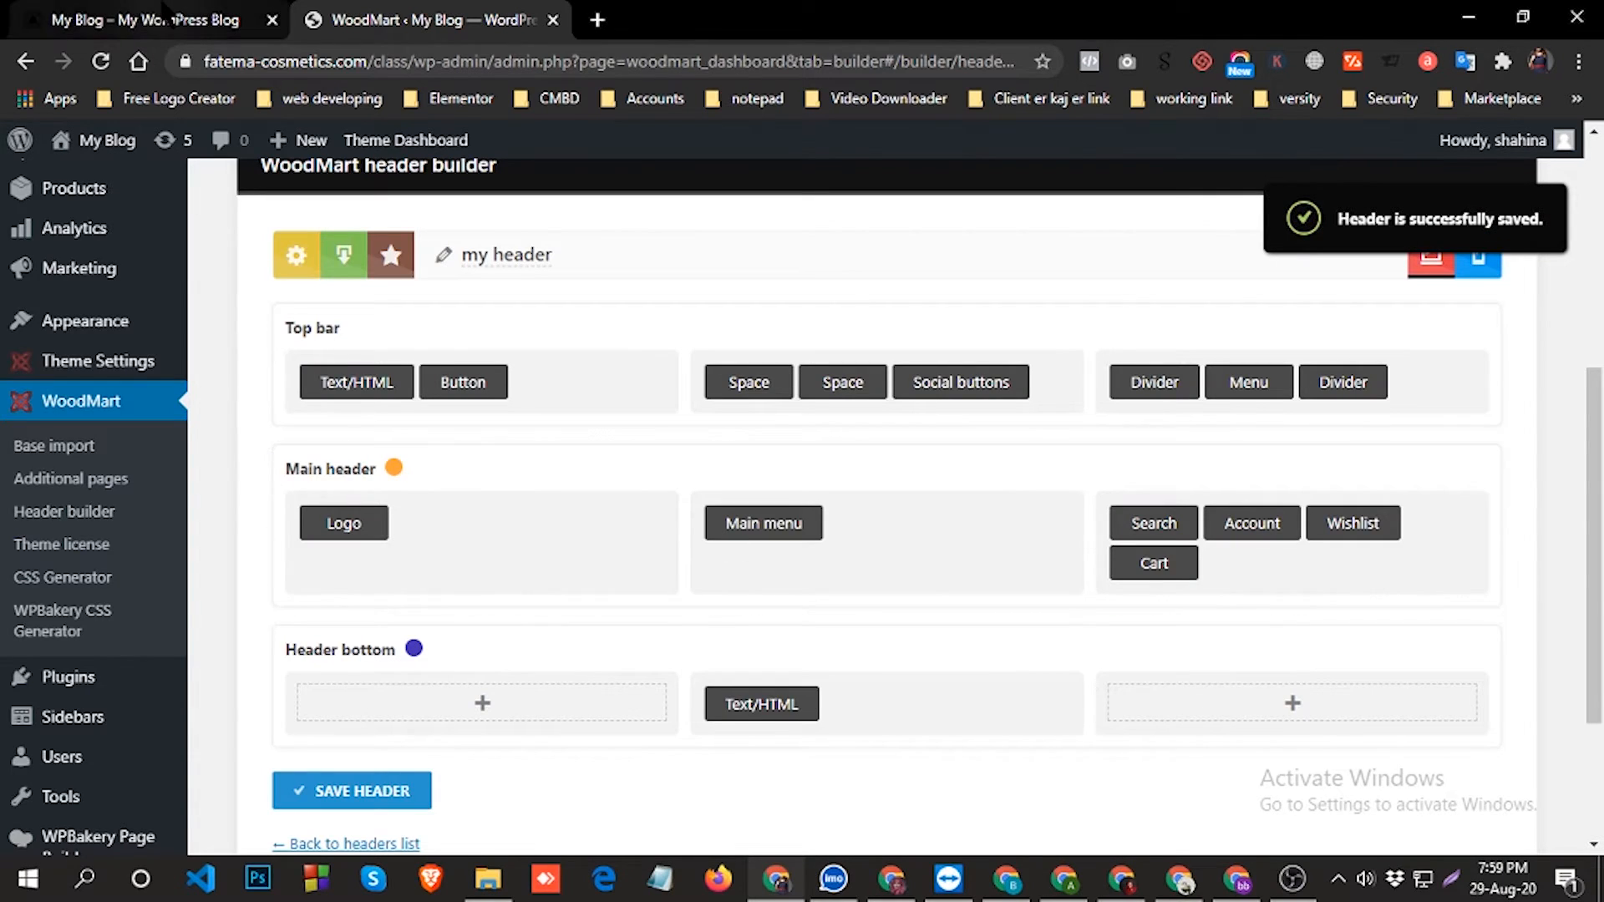
Reload the site's front page to check the social icons' spacing with two Space elements, and return to the header builder.
left_click(146, 19)
left_click(105, 61)
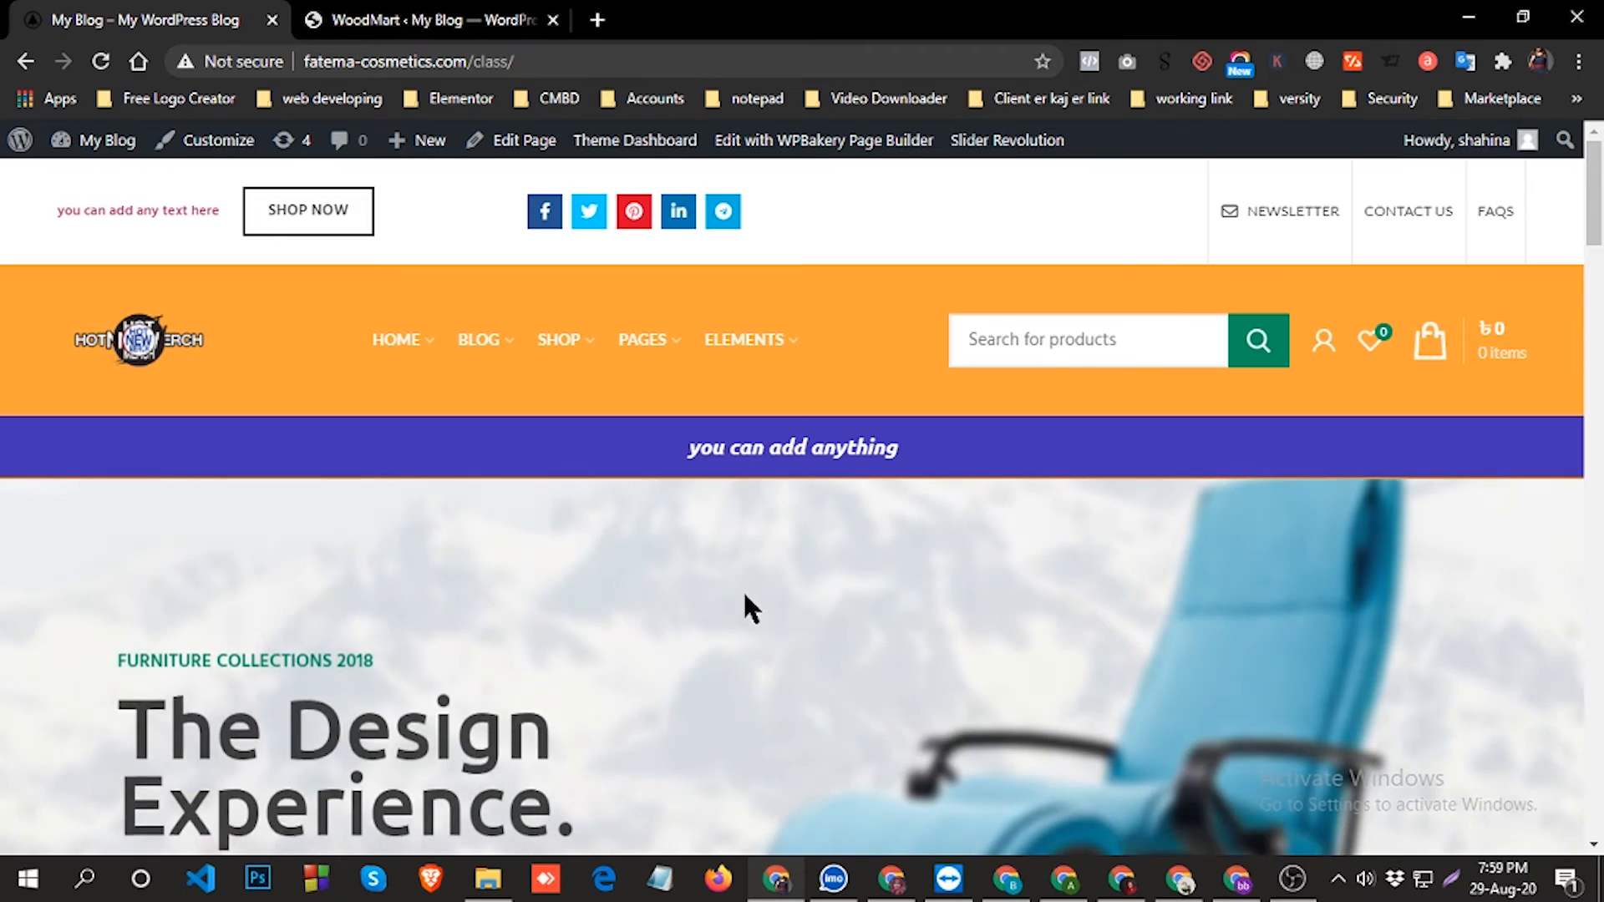
left_click(395, 12)
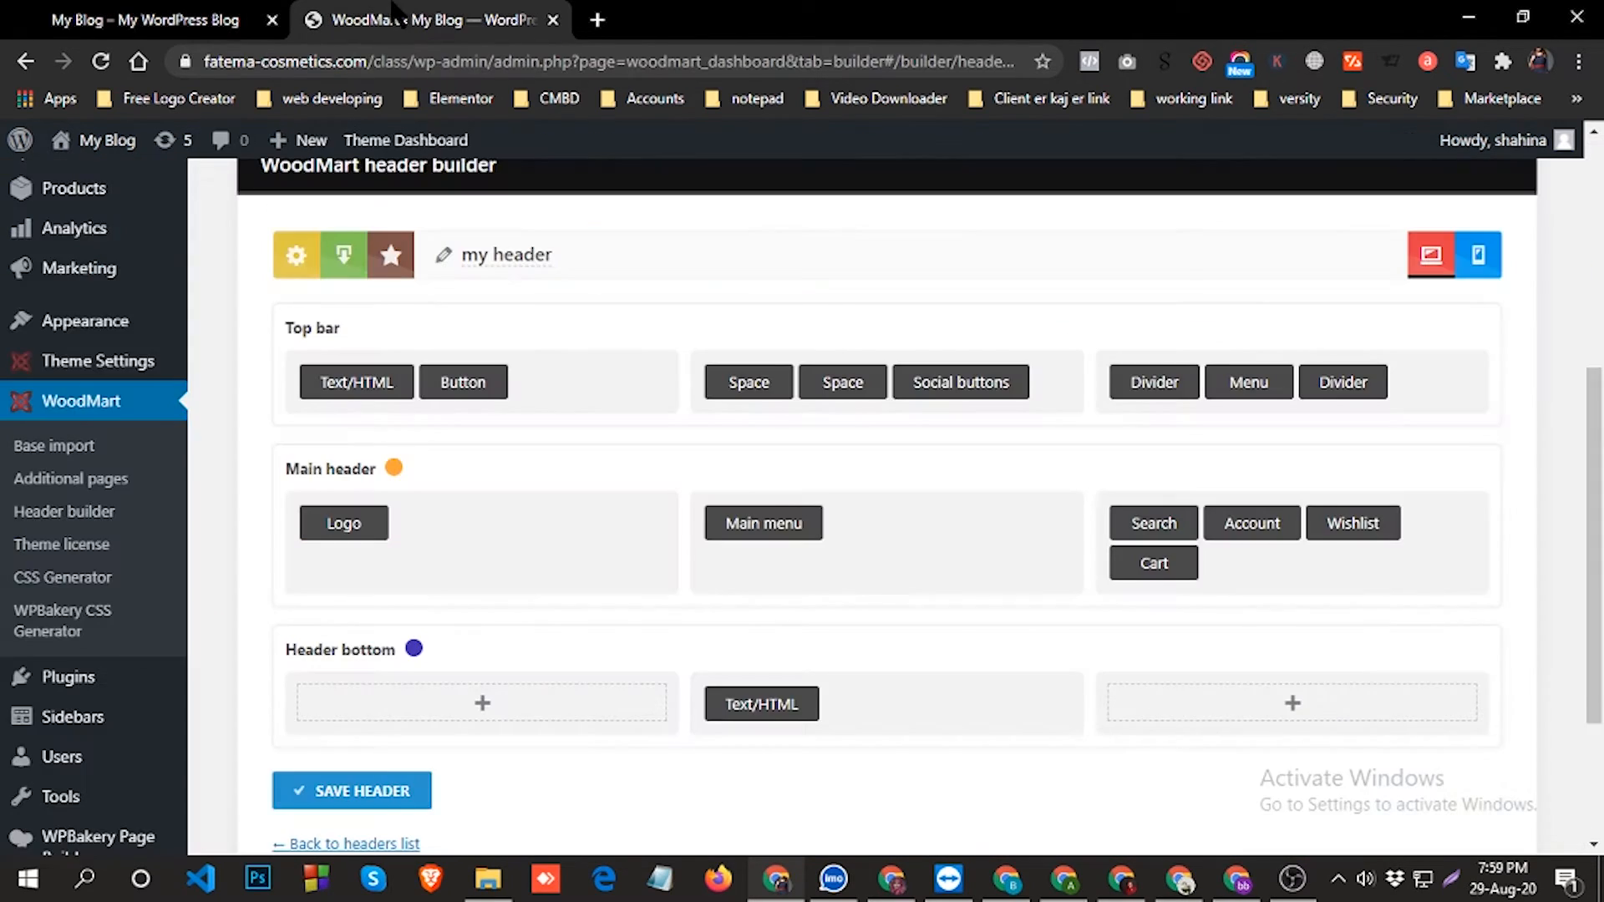
Set the Top bar's first Space width to 101px and the second to about 106px, saving both elements and the header.
left_click(740, 358)
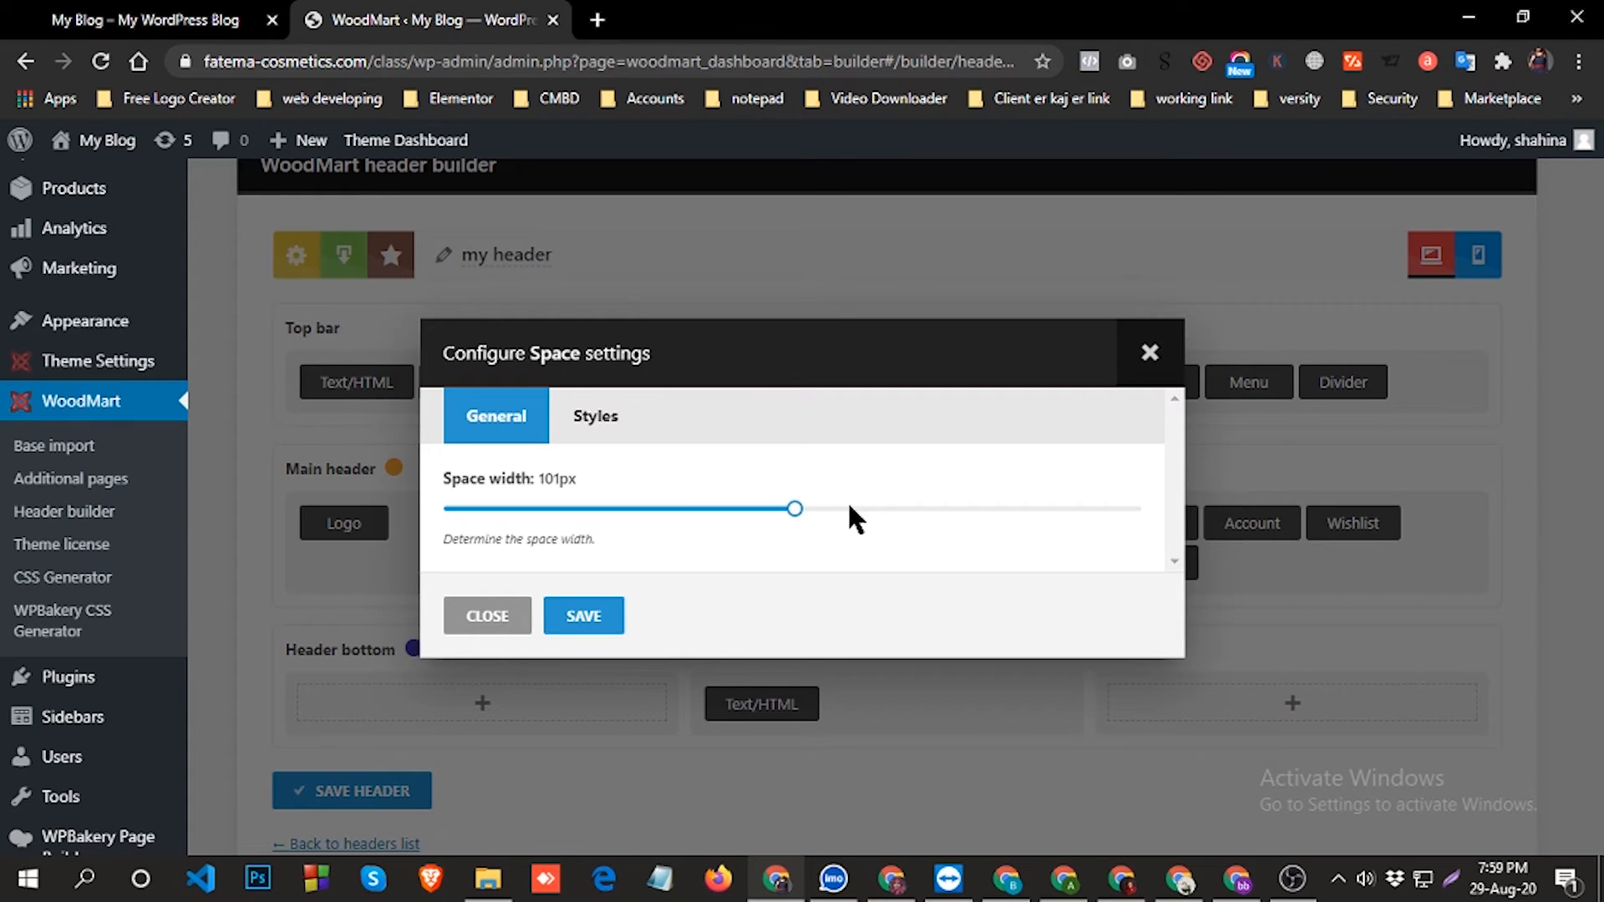
left_click(584, 616)
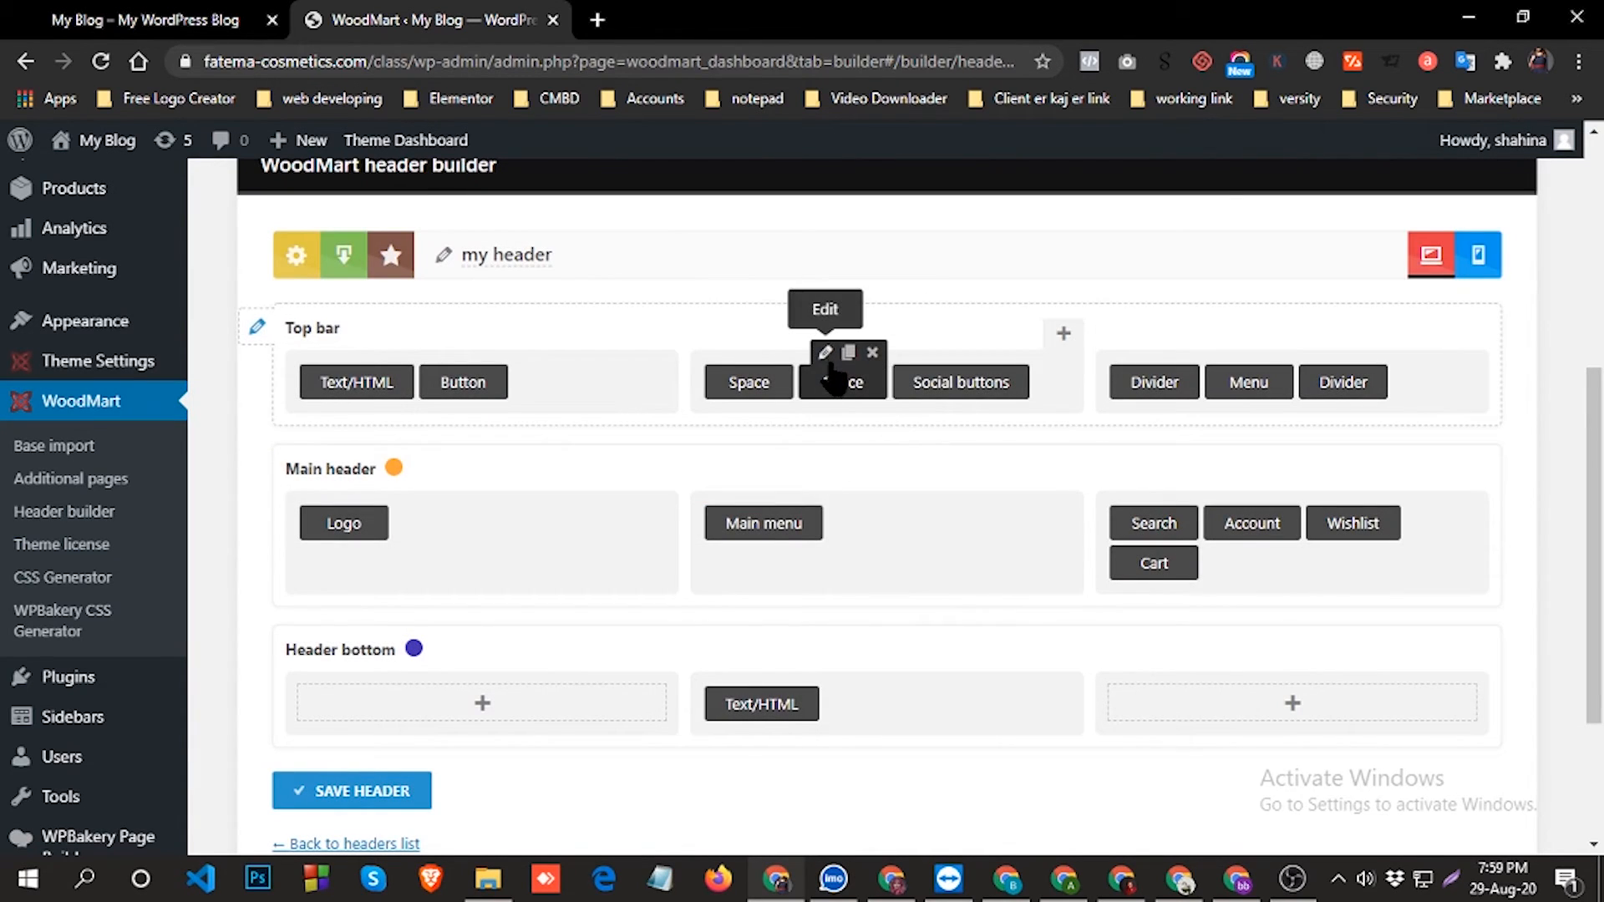
left_click(835, 367)
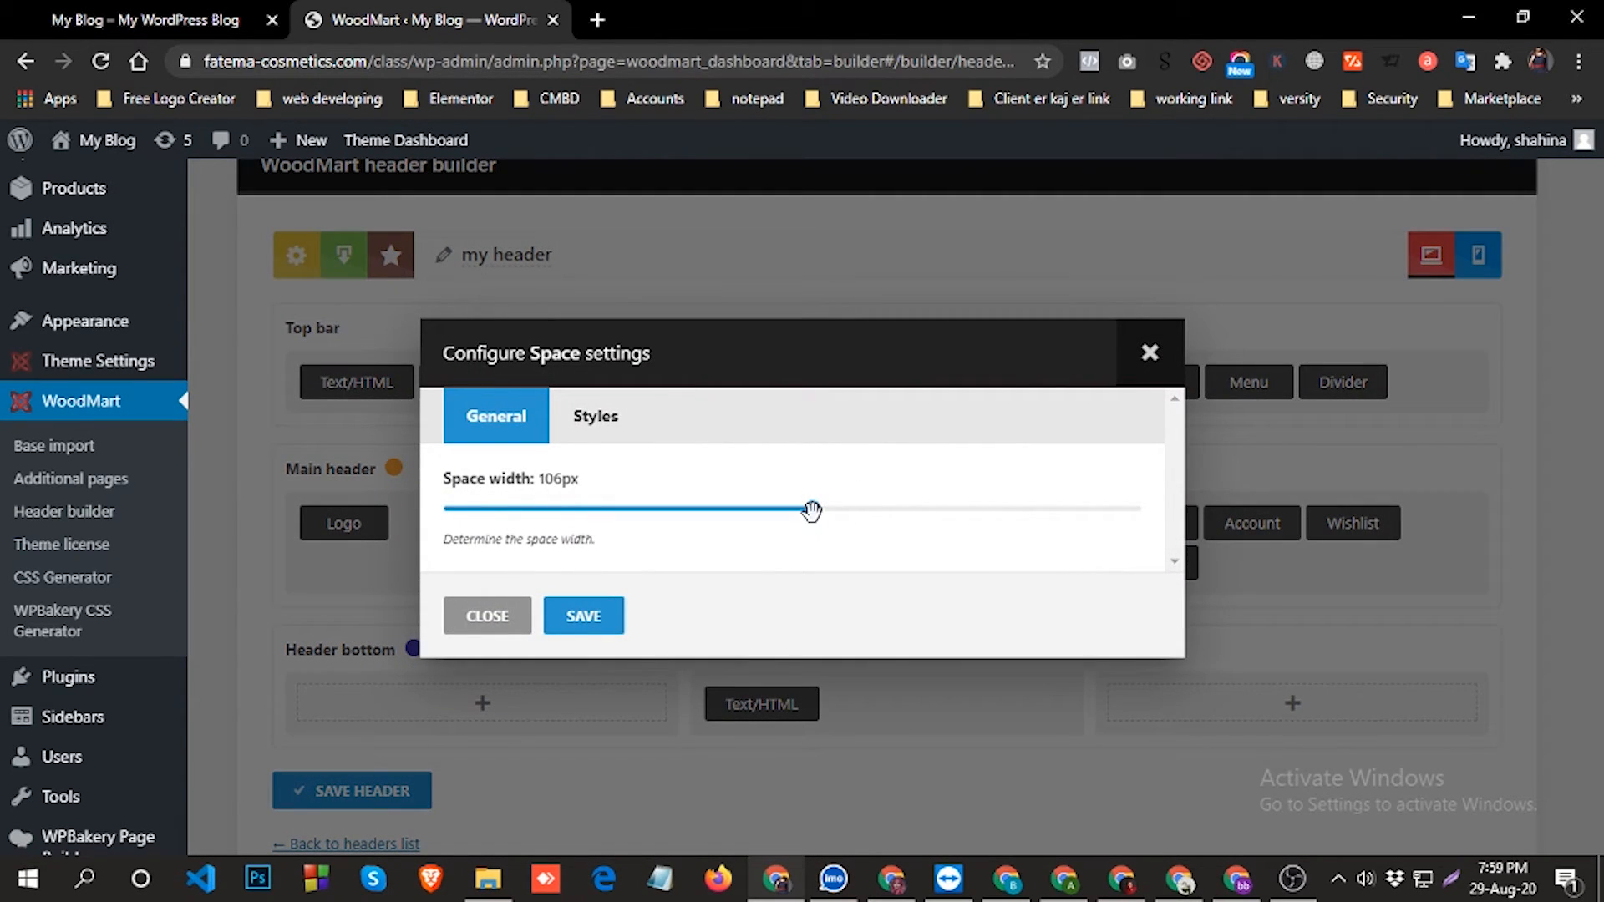
left_click(591, 623)
left_click(355, 792)
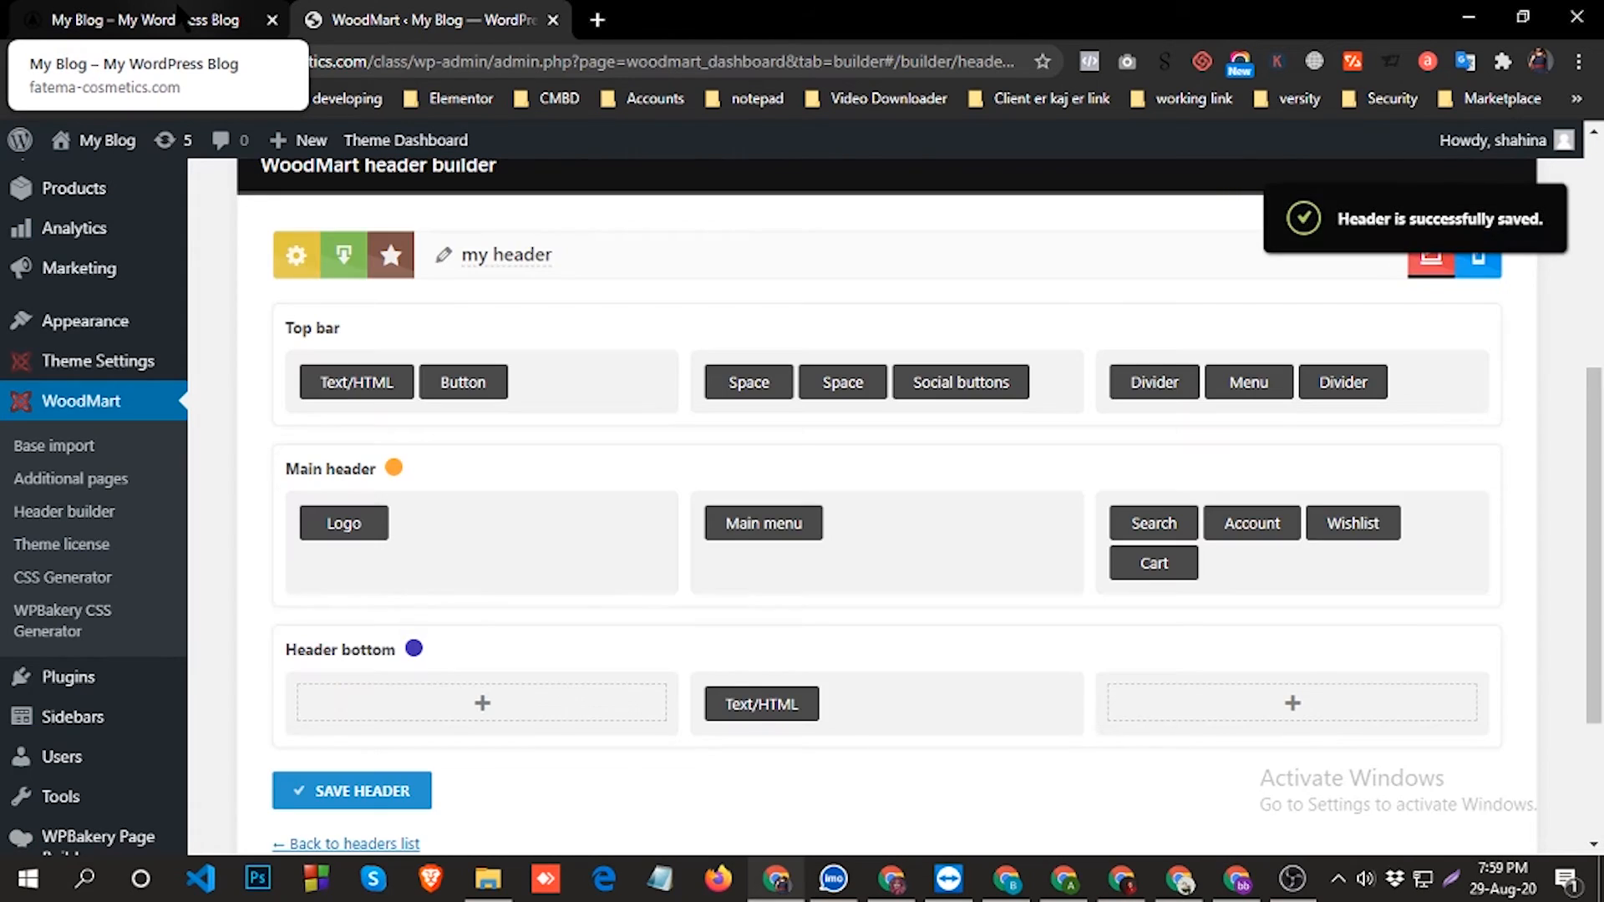
Reload the site's front page, check the social icons, menu dropdowns and header behavior while scrolling, and return to the header builder.
left_click(171, 18)
left_click(100, 61)
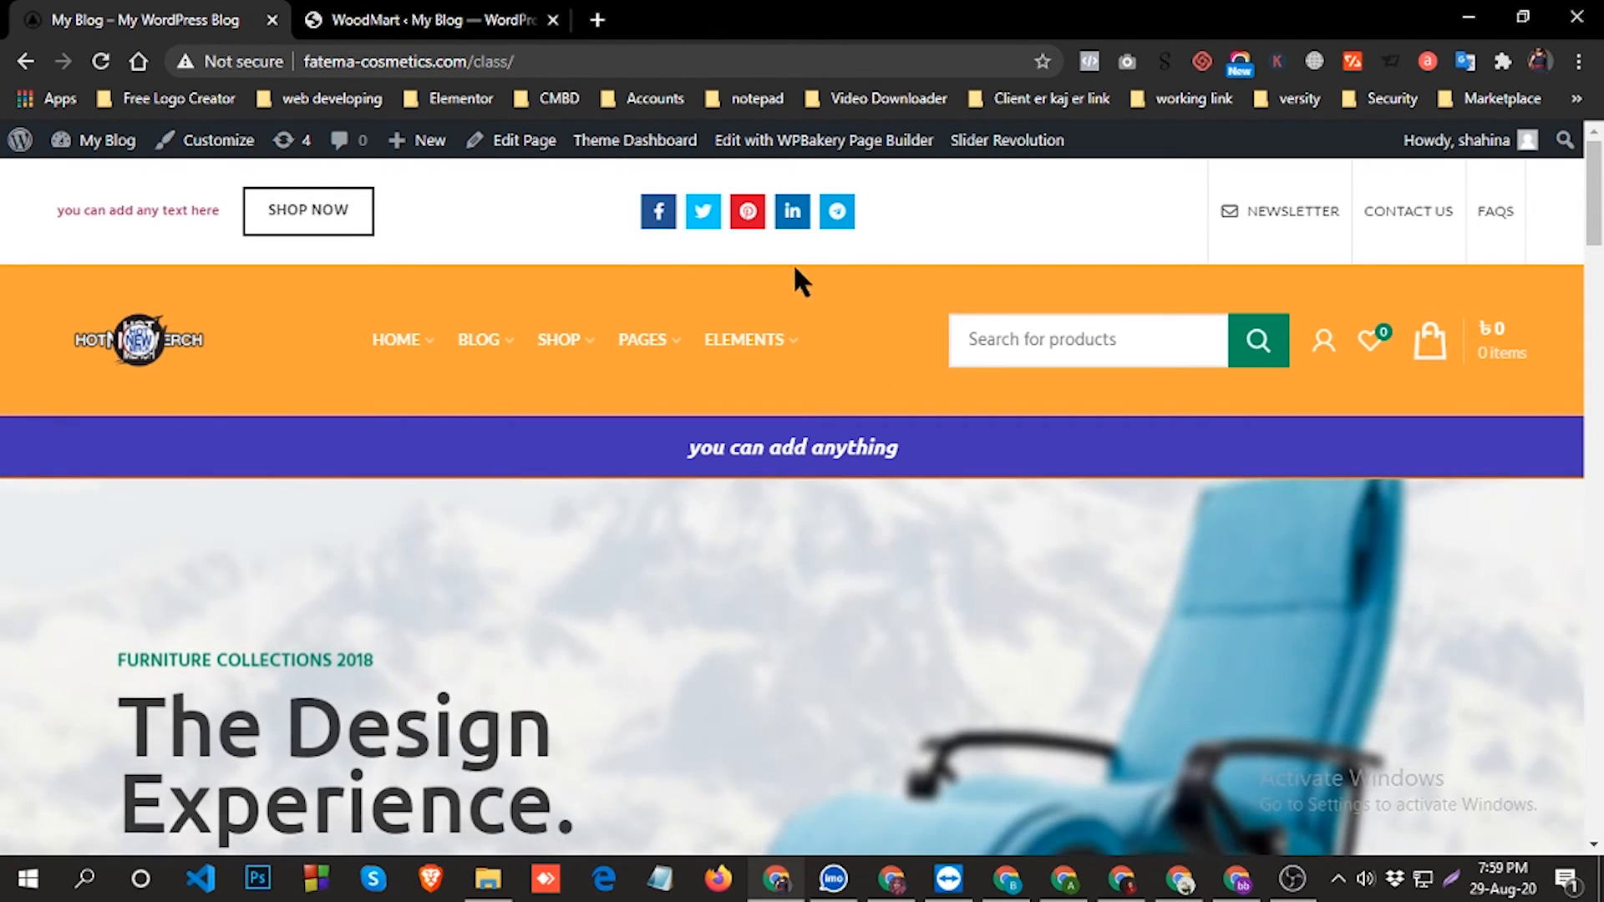
mouse_move(731, 344)
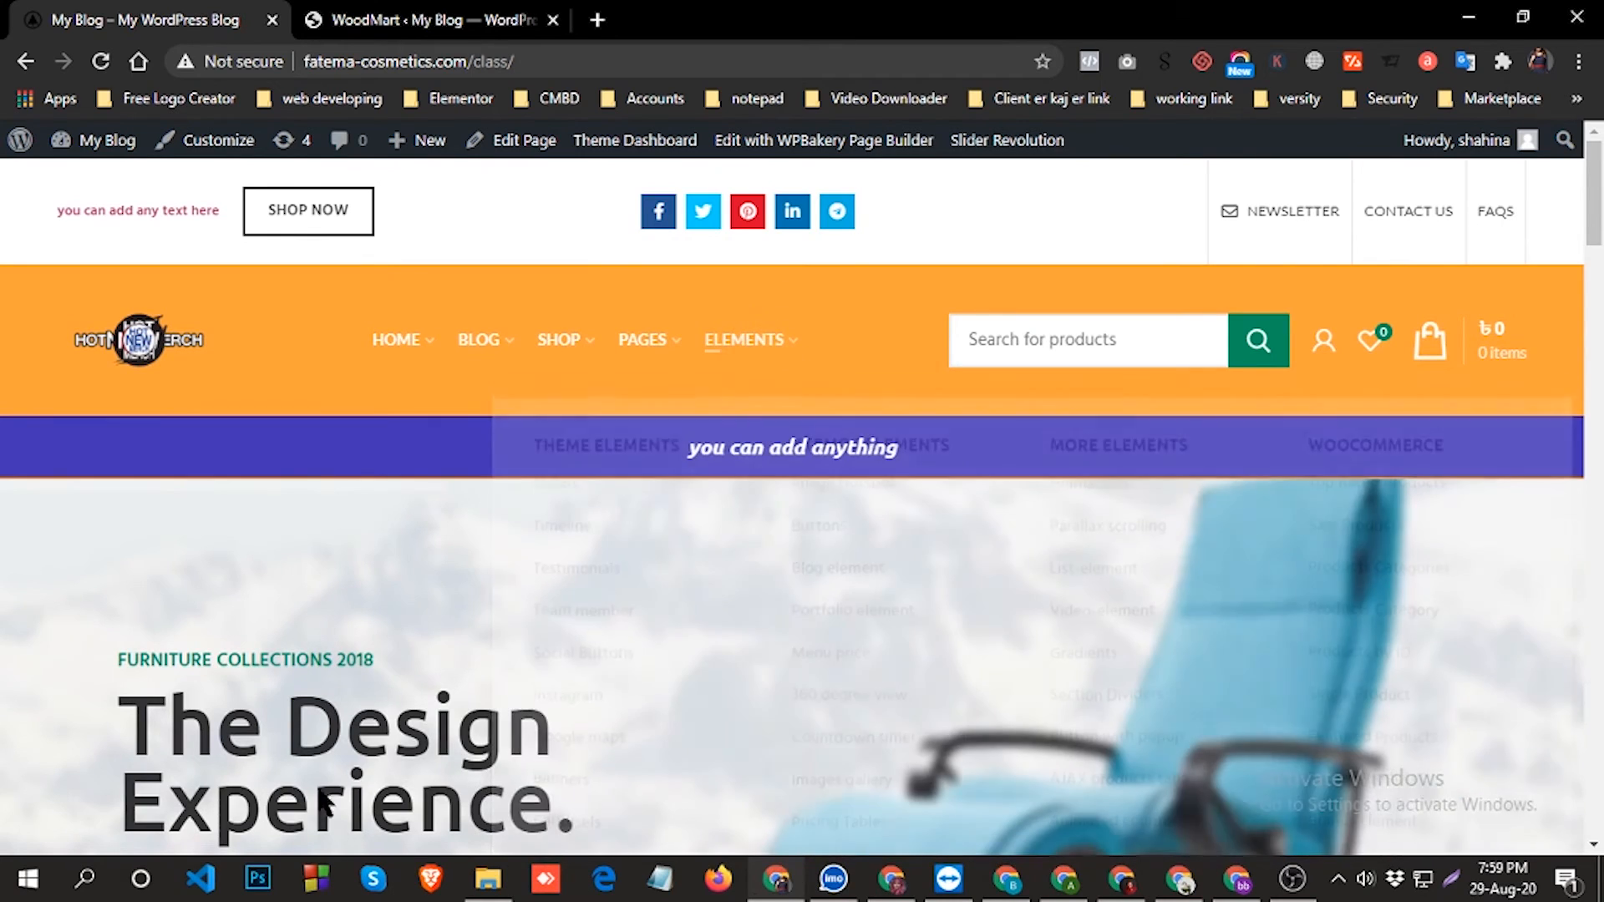
scroll(554, 709, "down", 2)
scroll(667, 625, "up", 2)
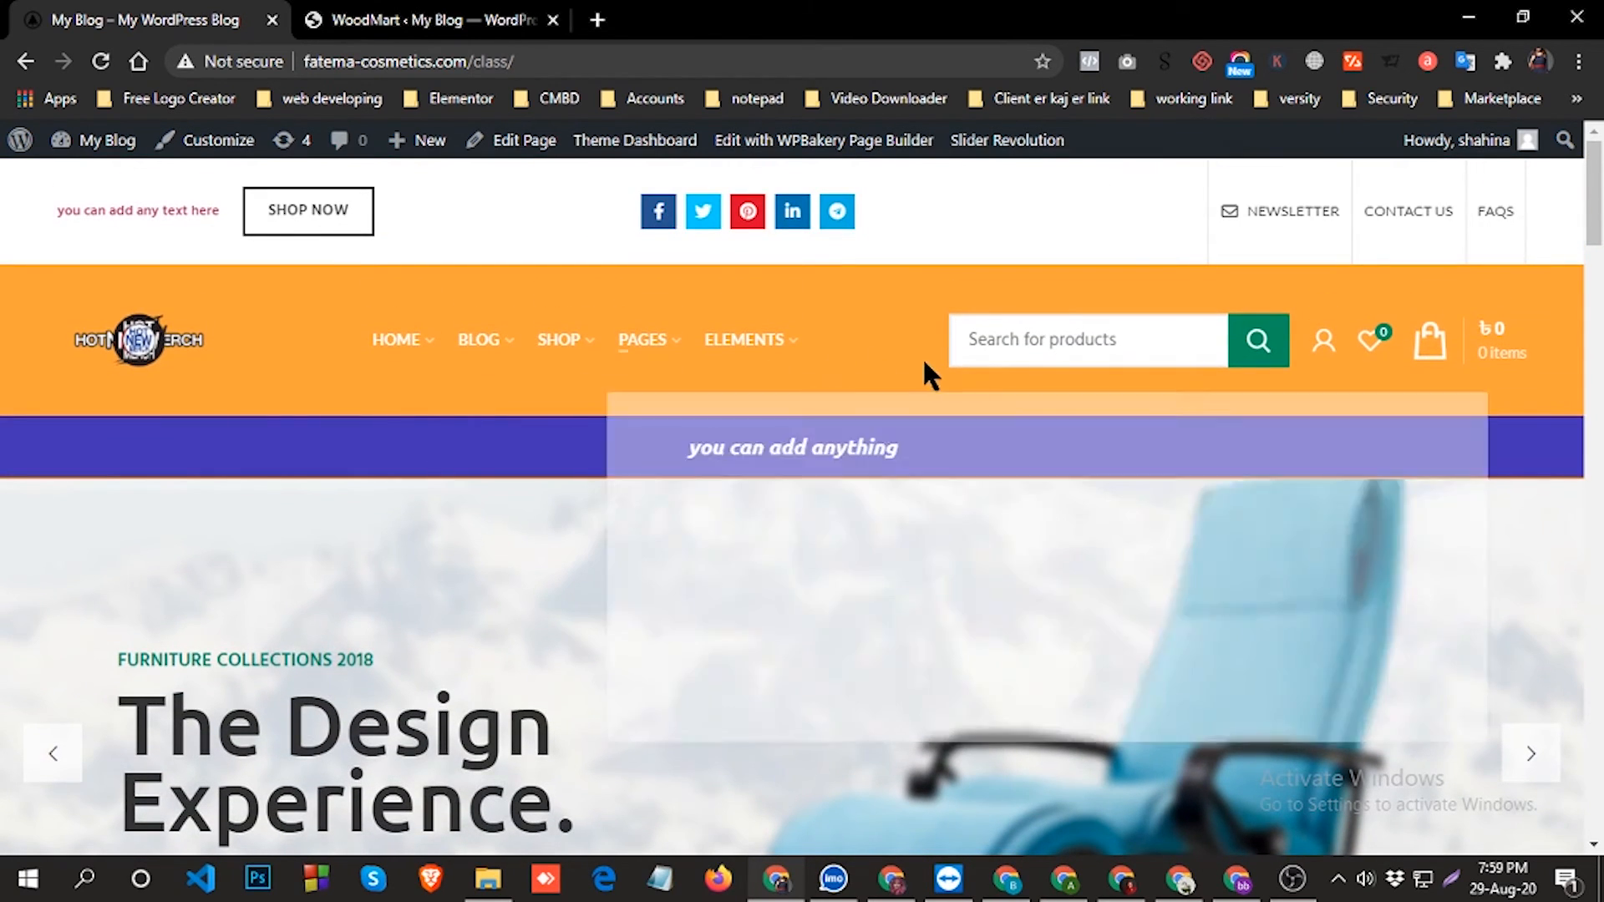
scroll(820, 434, "down", 3)
scroll(868, 633, "up", 3)
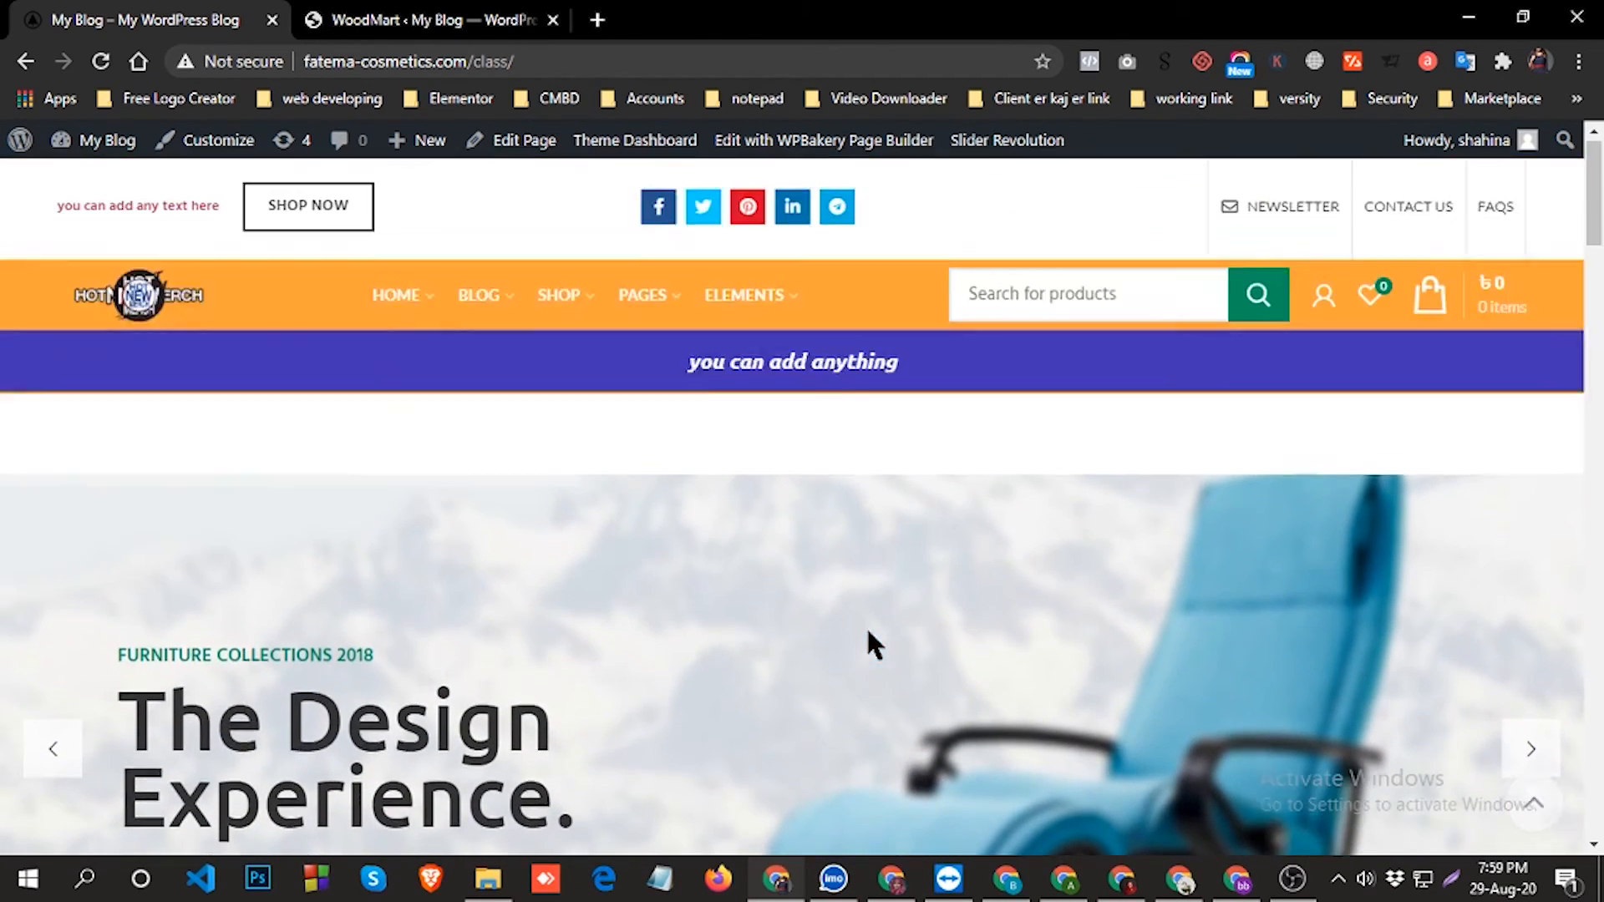
left_click(382, 20)
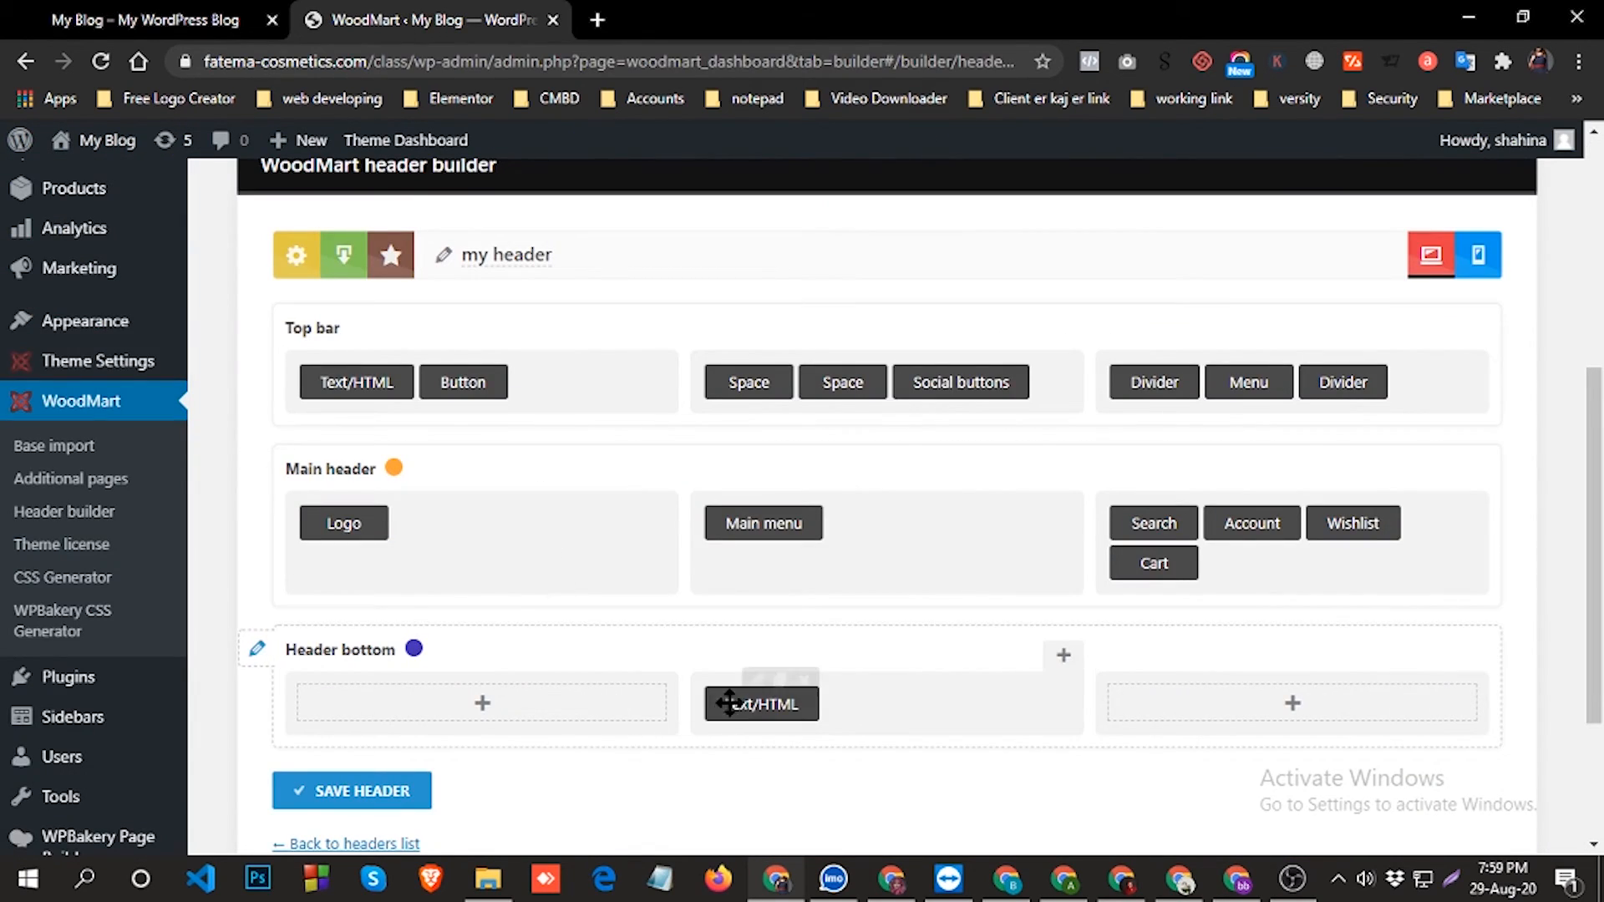
Set the Header bottom's row height to 55px, and save both the row settings and the header.
left_click(259, 649)
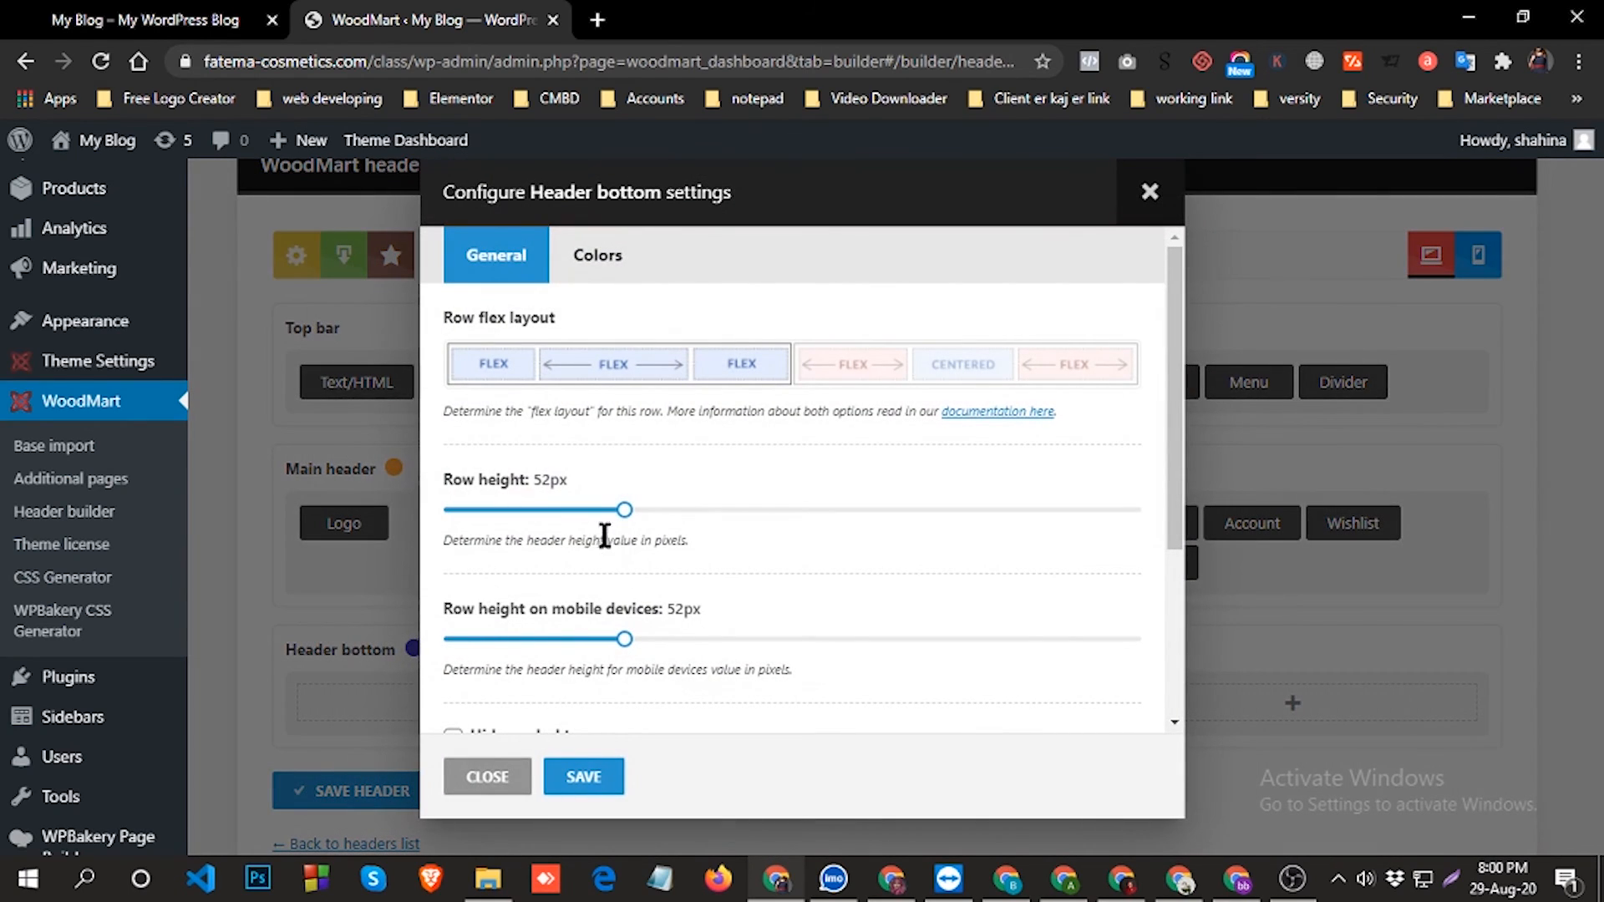
left_click_drag(624, 510, 858, 510)
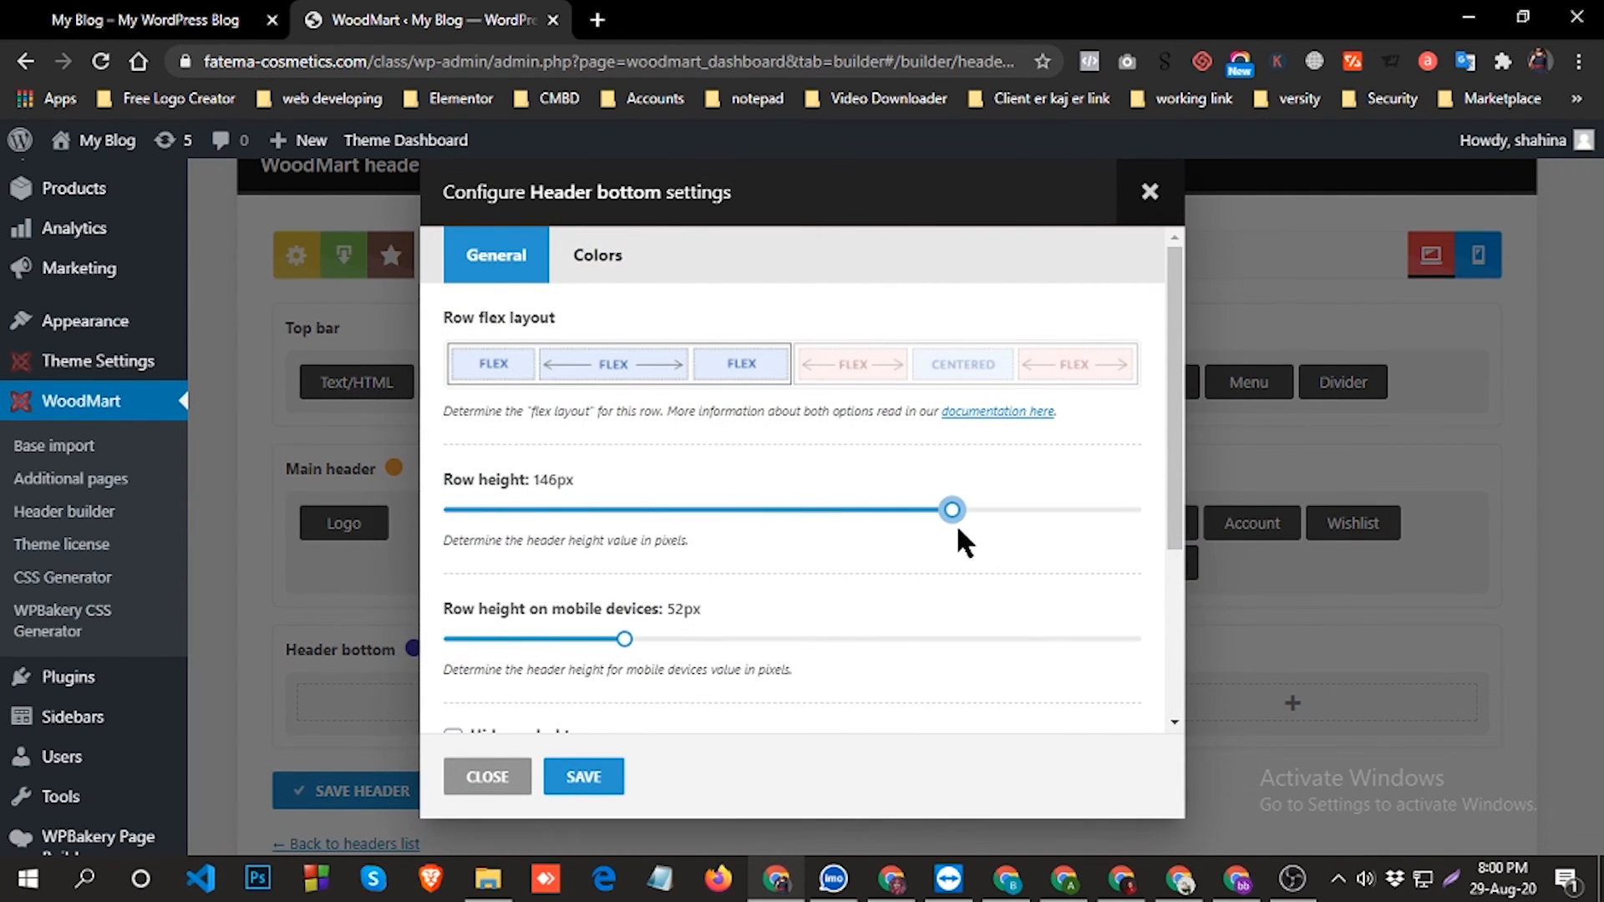
left_click_drag(670, 532, 640, 533)
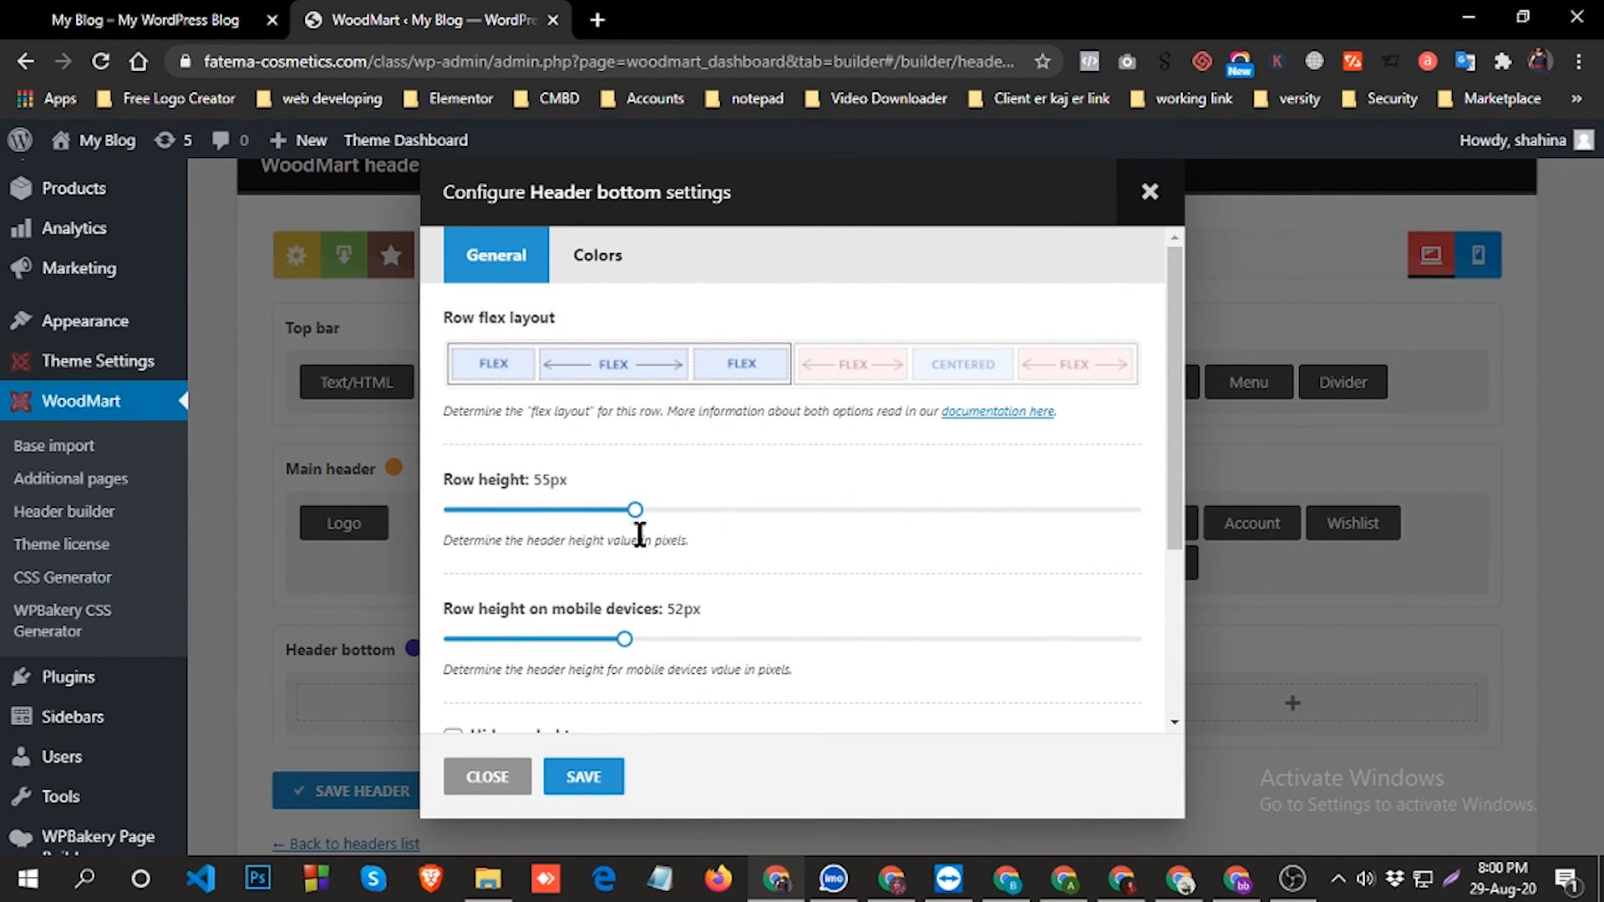
scroll(835, 629, "down", 3)
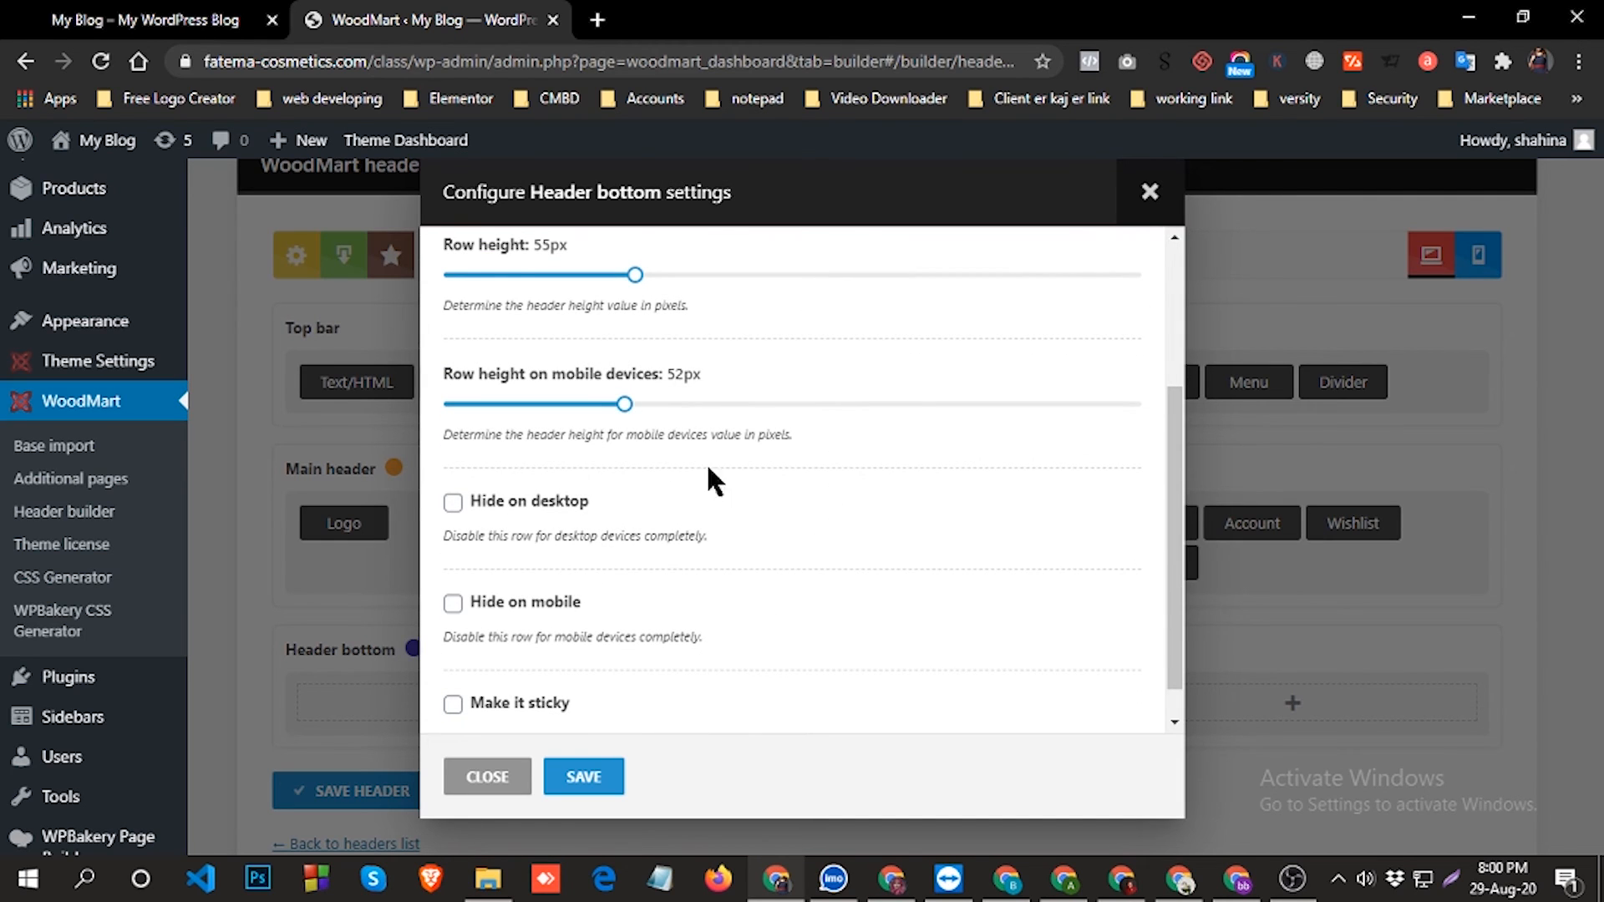
left_click(596, 778)
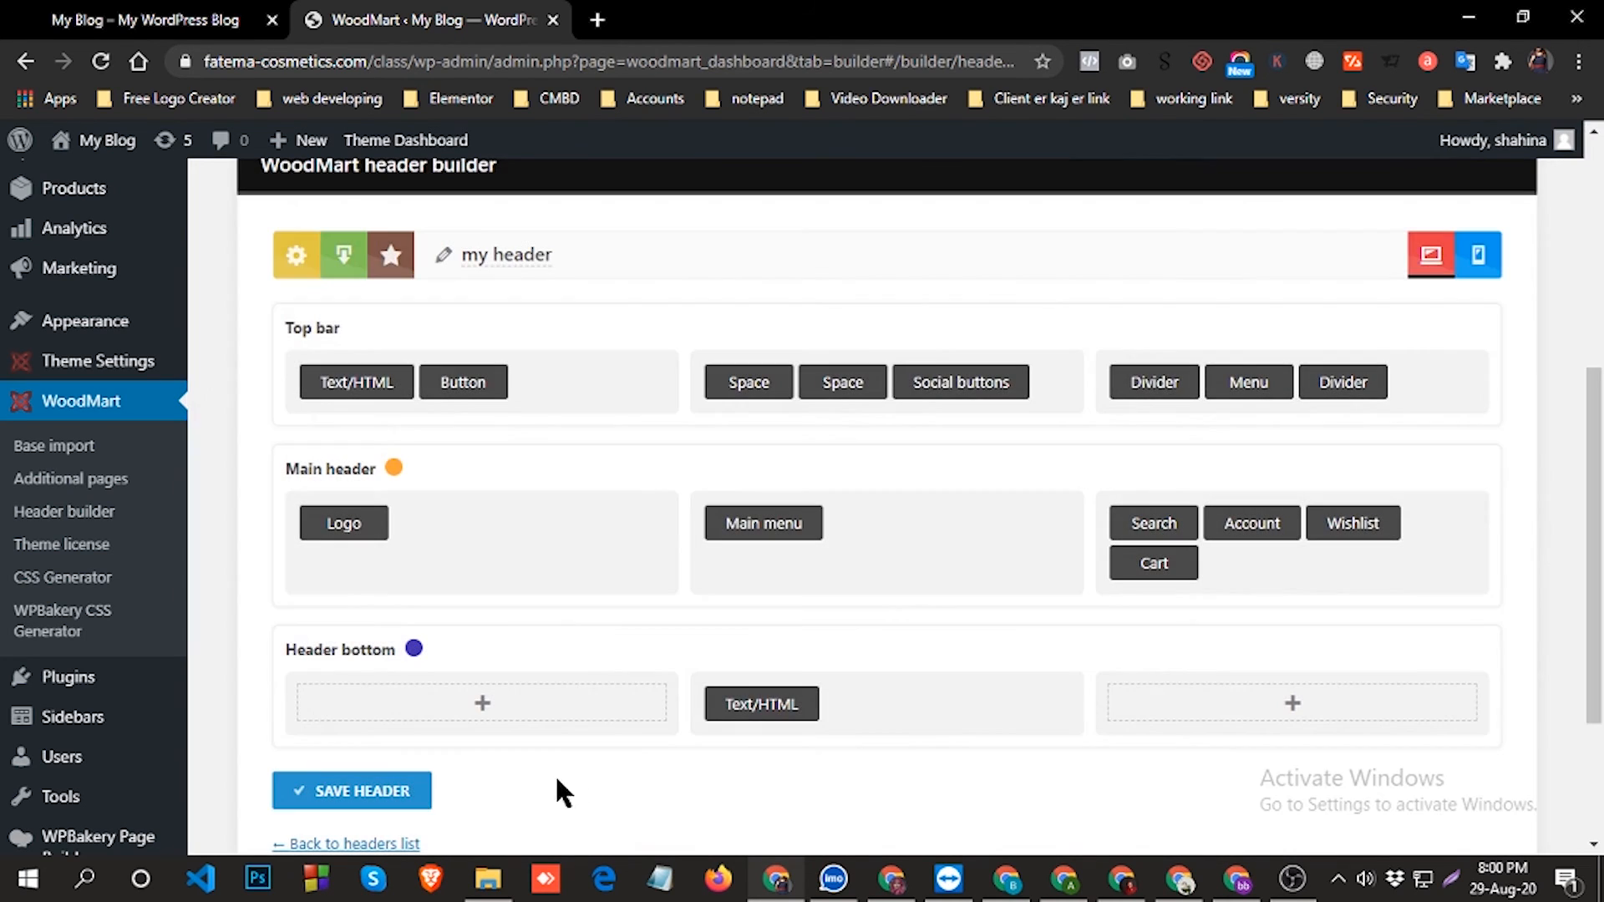
left_click(374, 794)
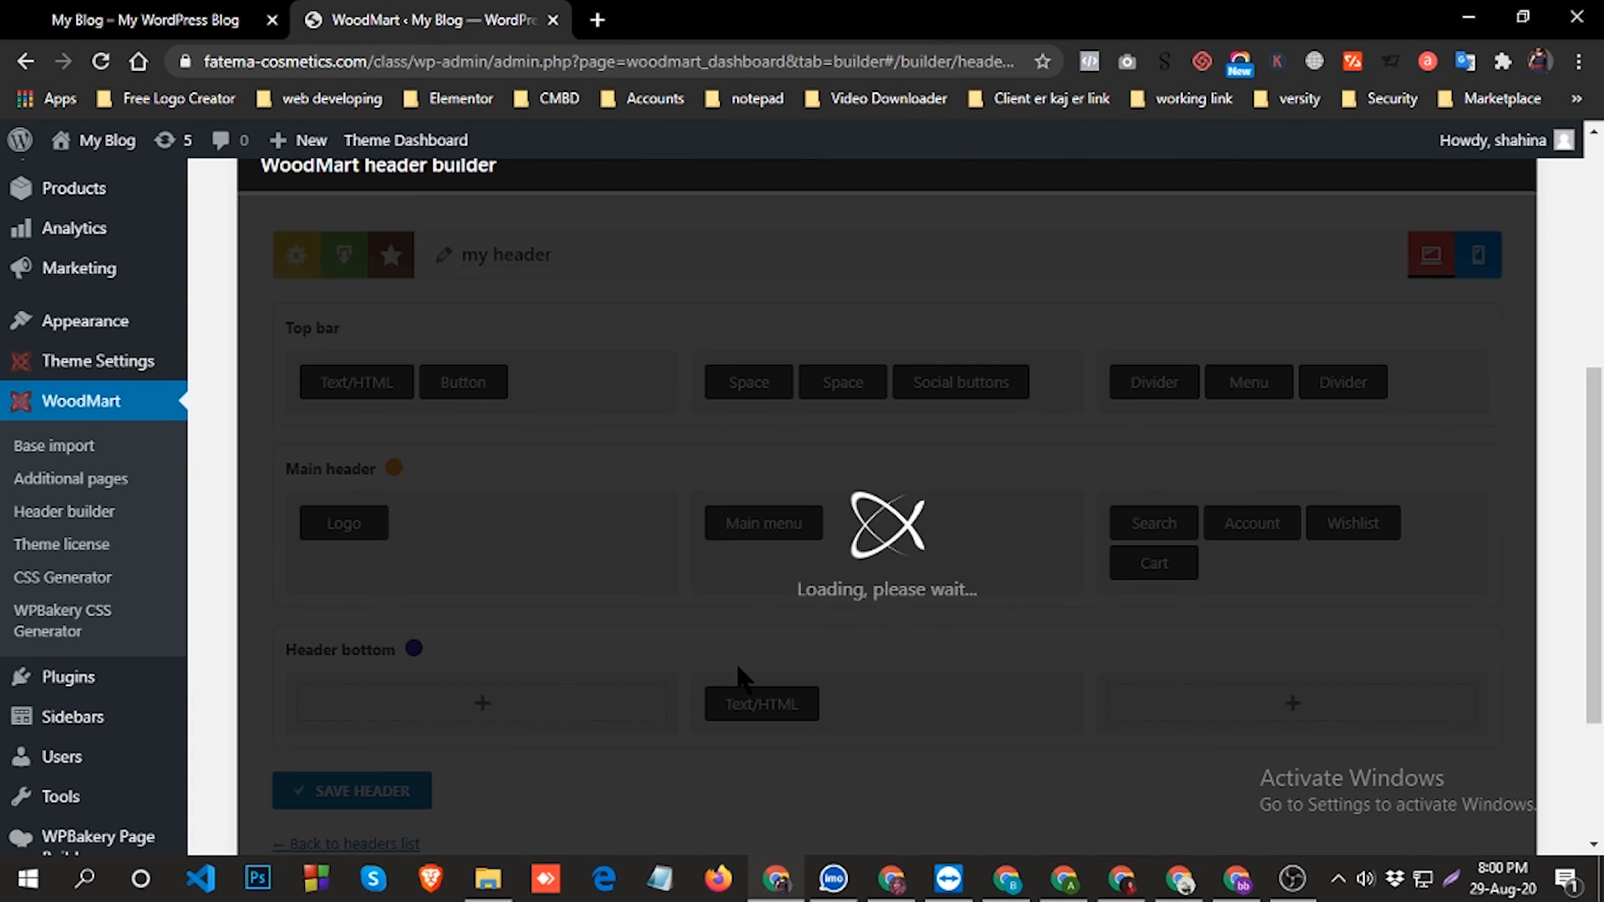
Reload the site's front page to check the Header bottom row's height.
left_click(129, 10)
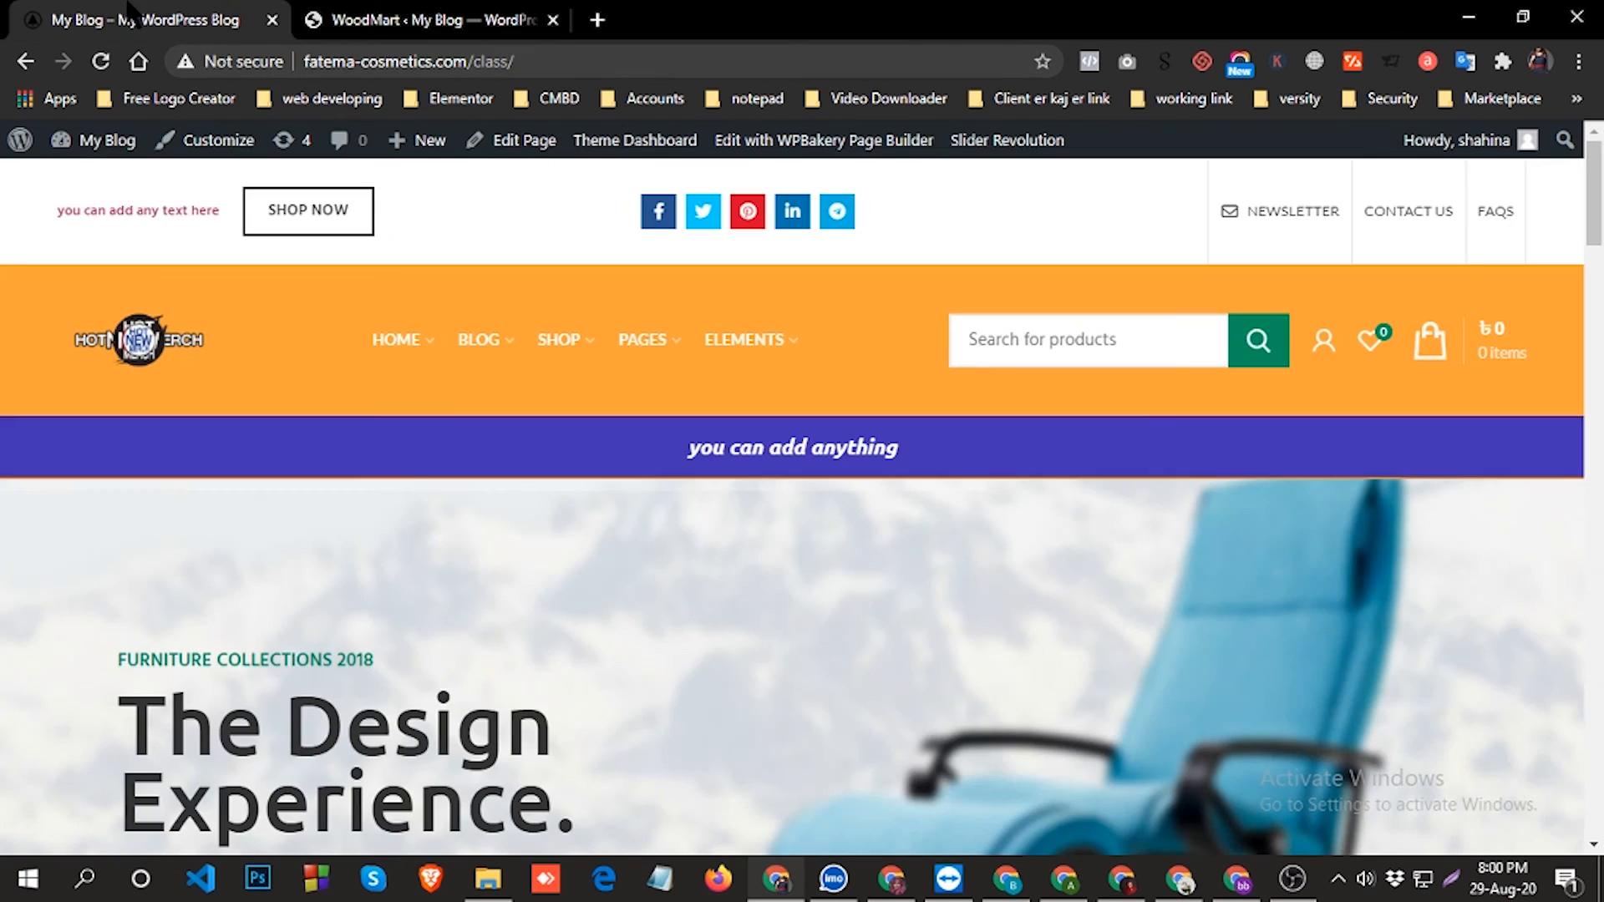
left_click(101, 61)
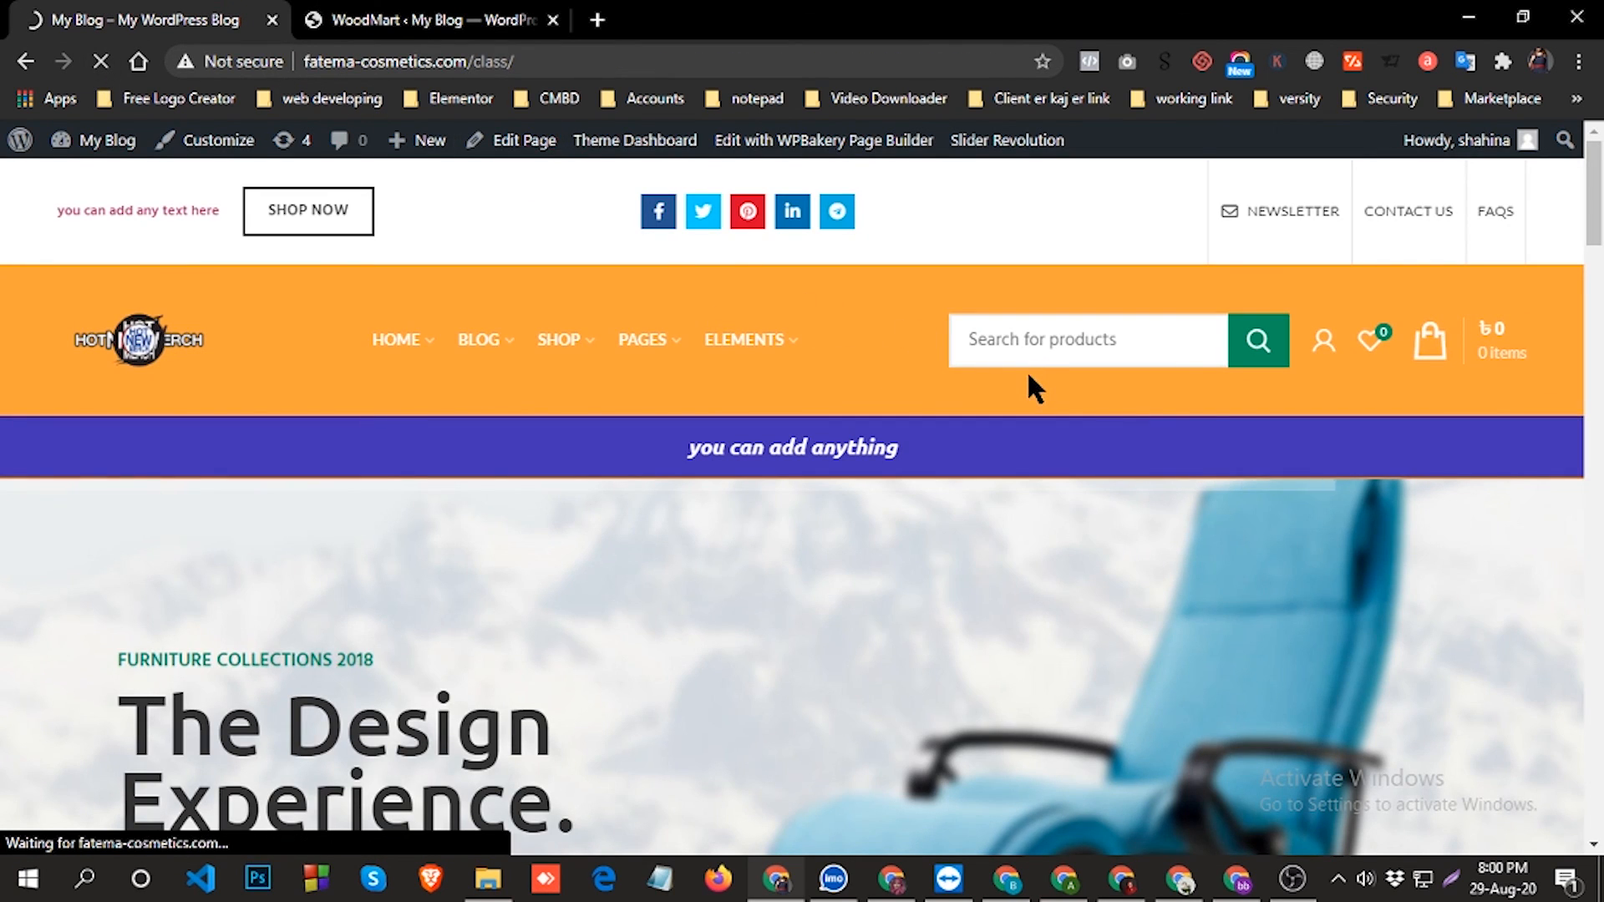